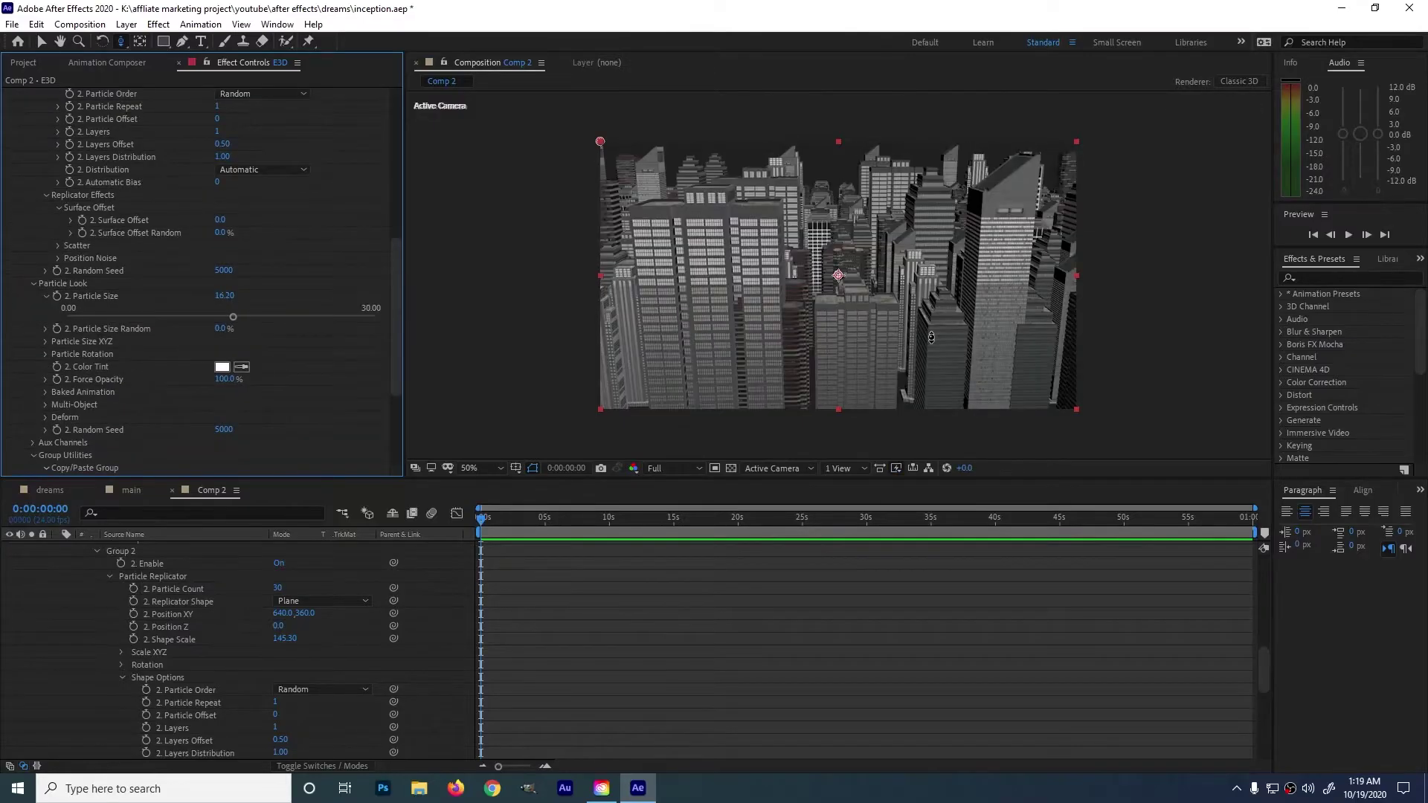
Step: Start a new composition from the Composition menu, bringing up settings for Comp 2
left_click(46, 244)
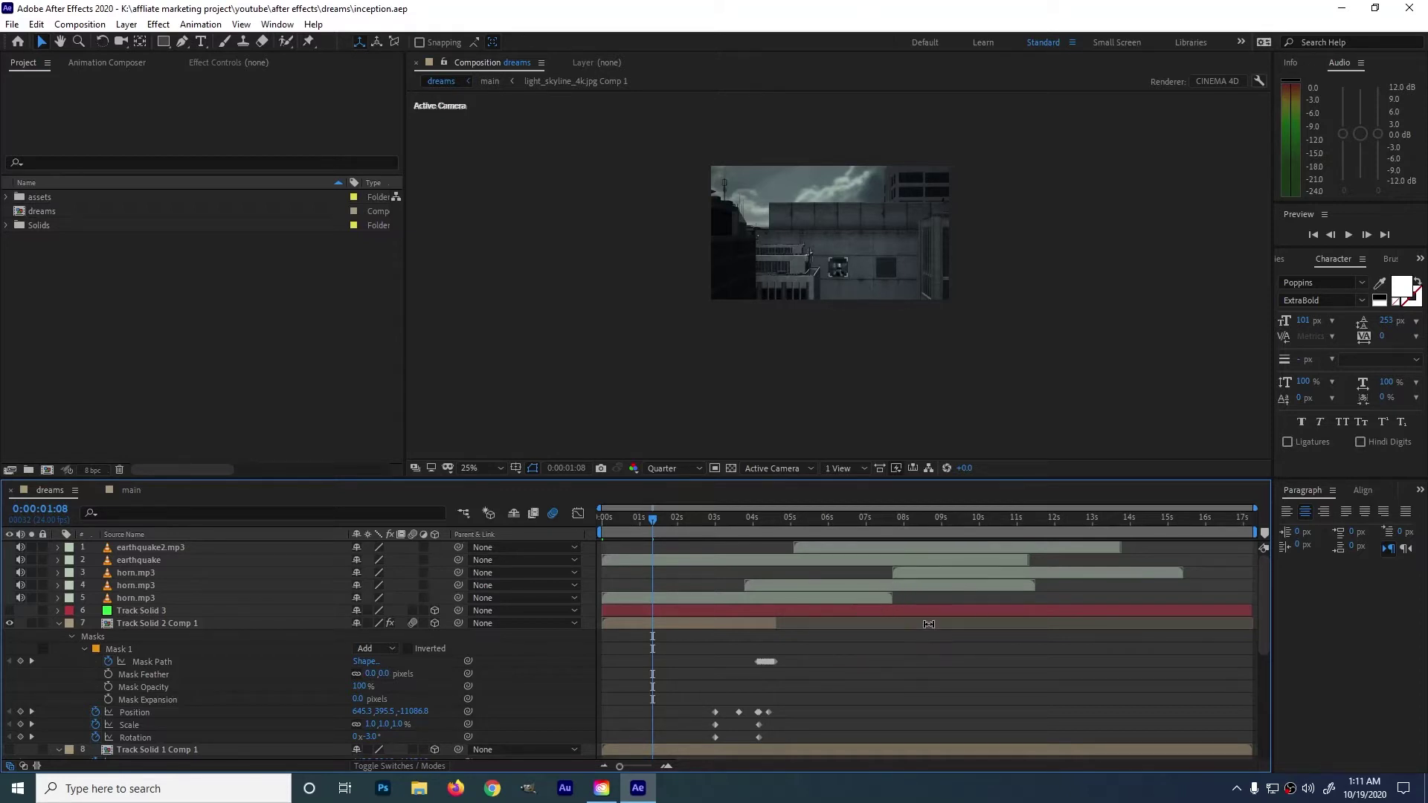
left_click(79, 24)
left_click(111, 39)
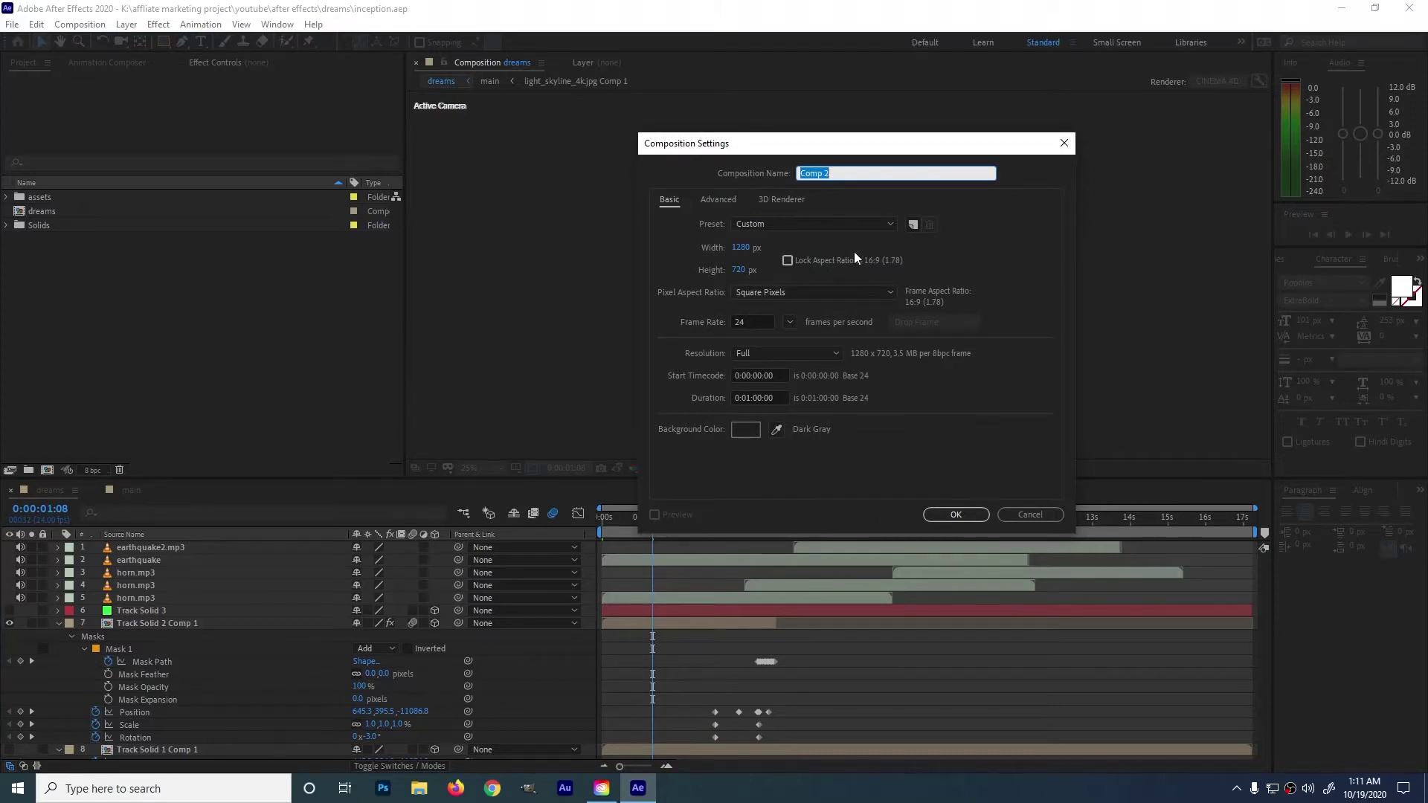
Step: Create Comp 2 at 1280×720, 24 fps, with a 0:01:00:00 duration
left_click(752, 319)
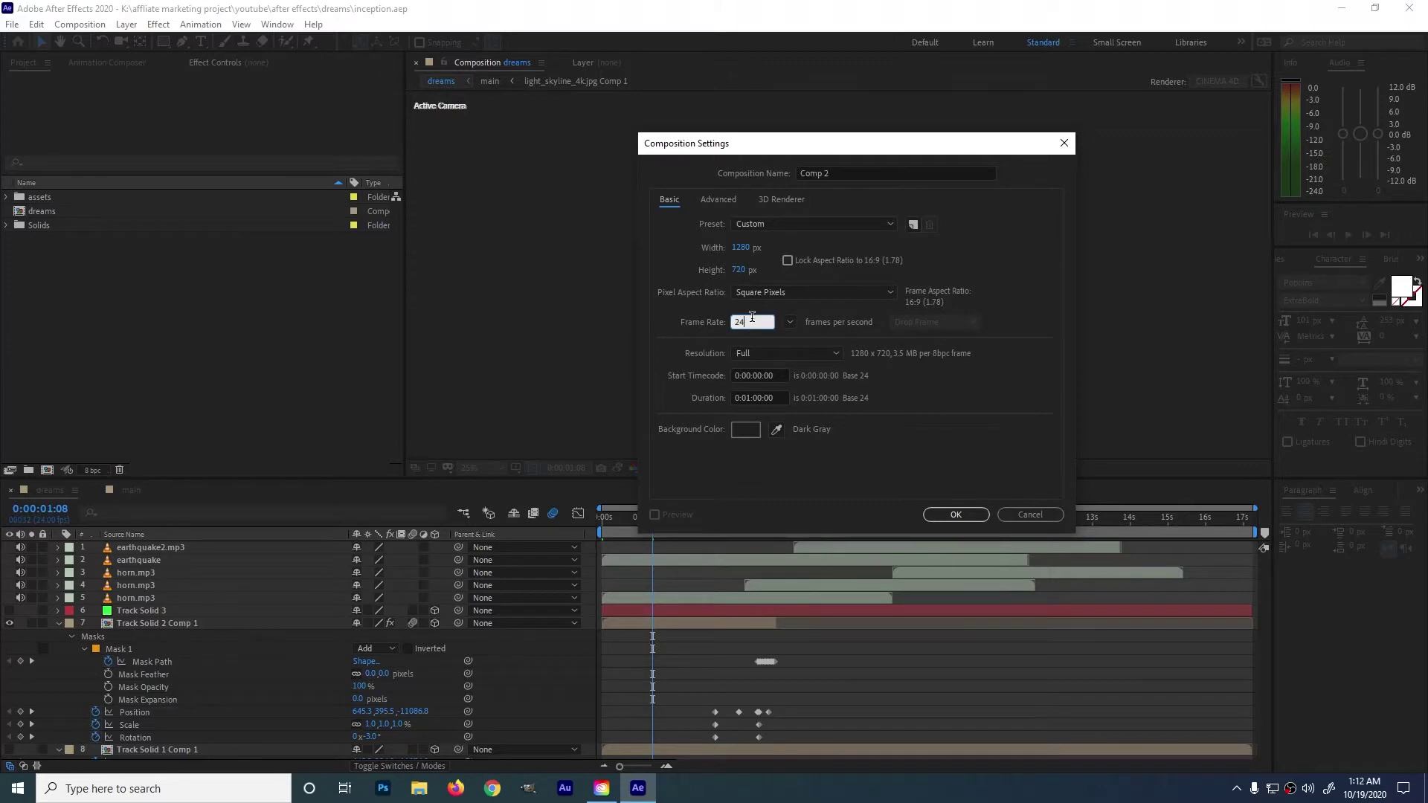
left_click(749, 397)
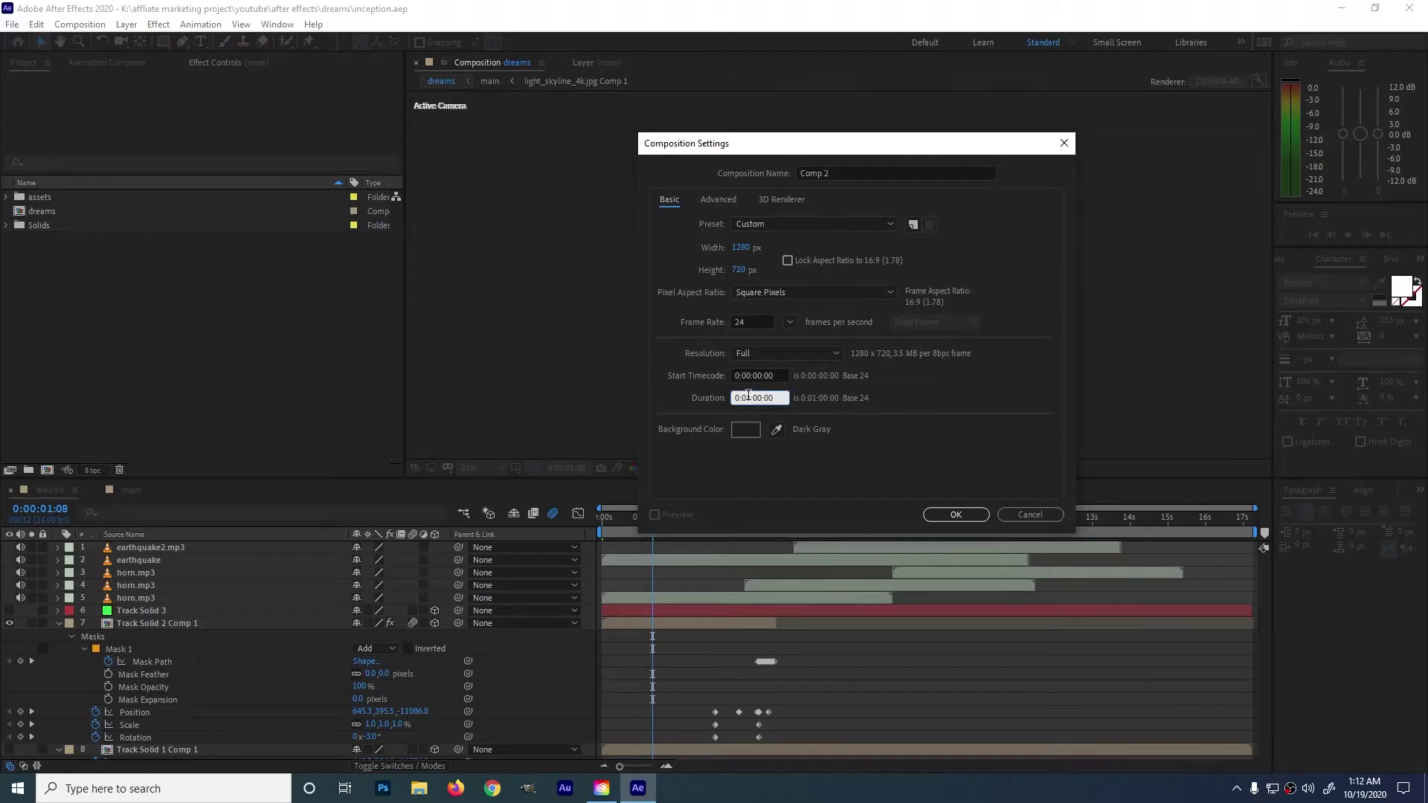
left_click(956, 515)
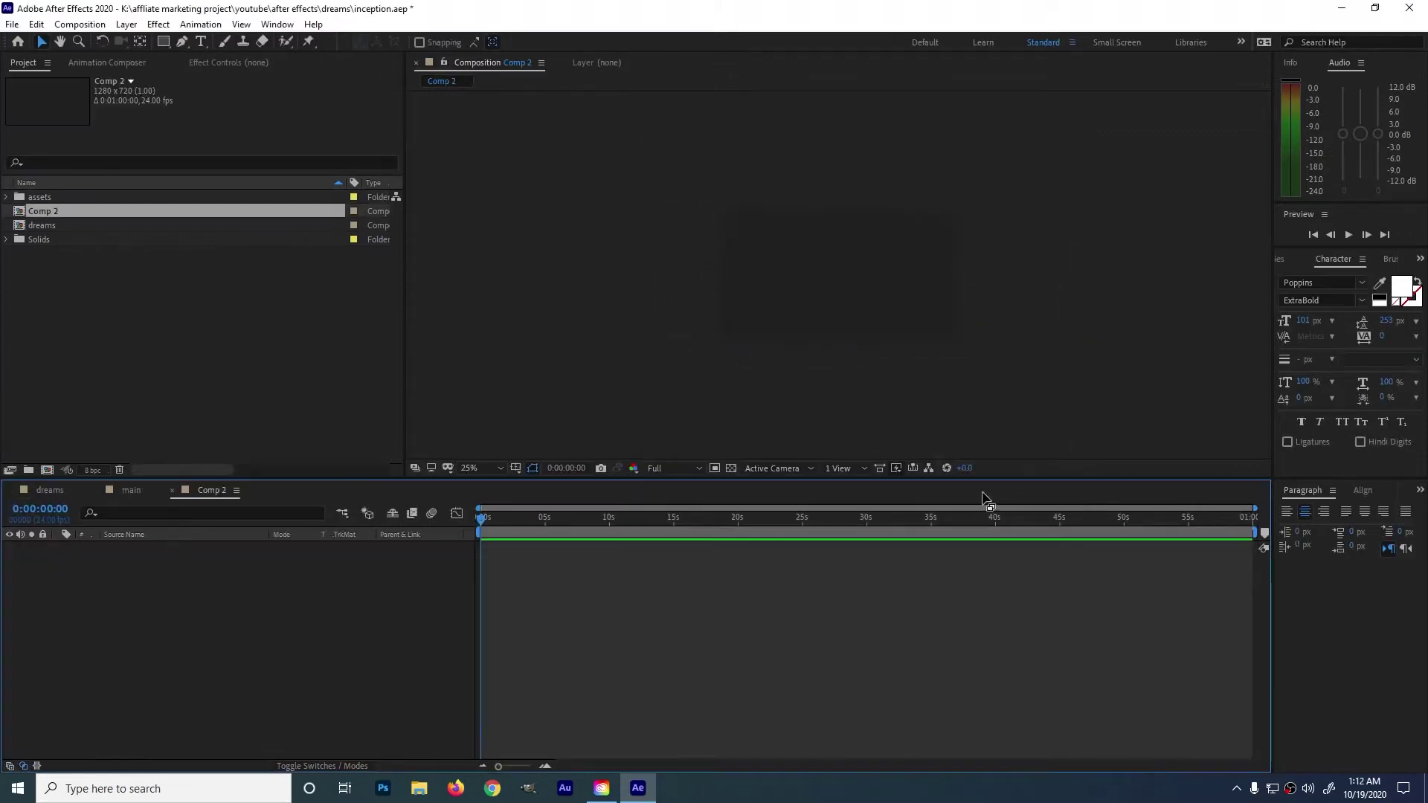
Step: Add a new solid layer named E3D to Comp 2
left_click(126, 24)
mouse_move(149, 41)
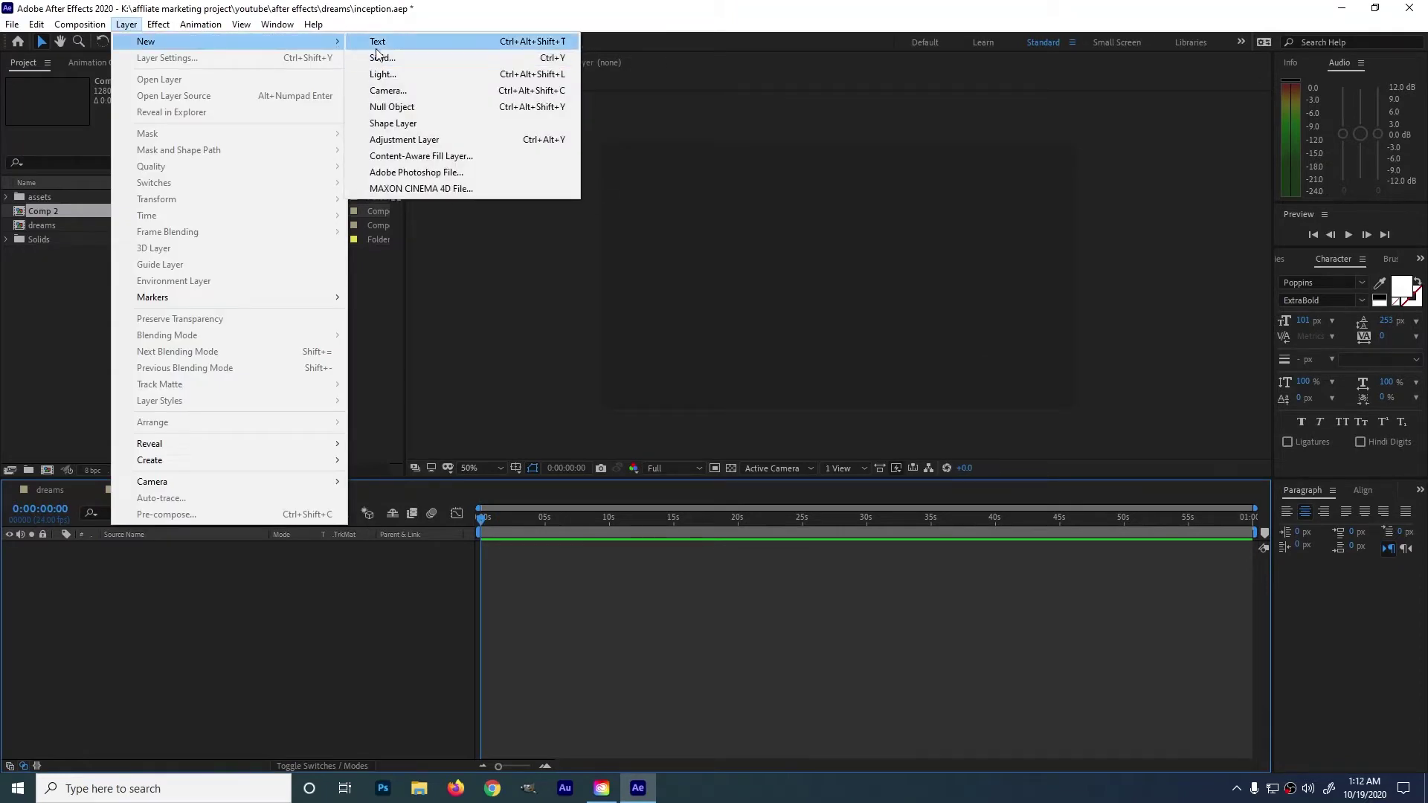
left_click(381, 57)
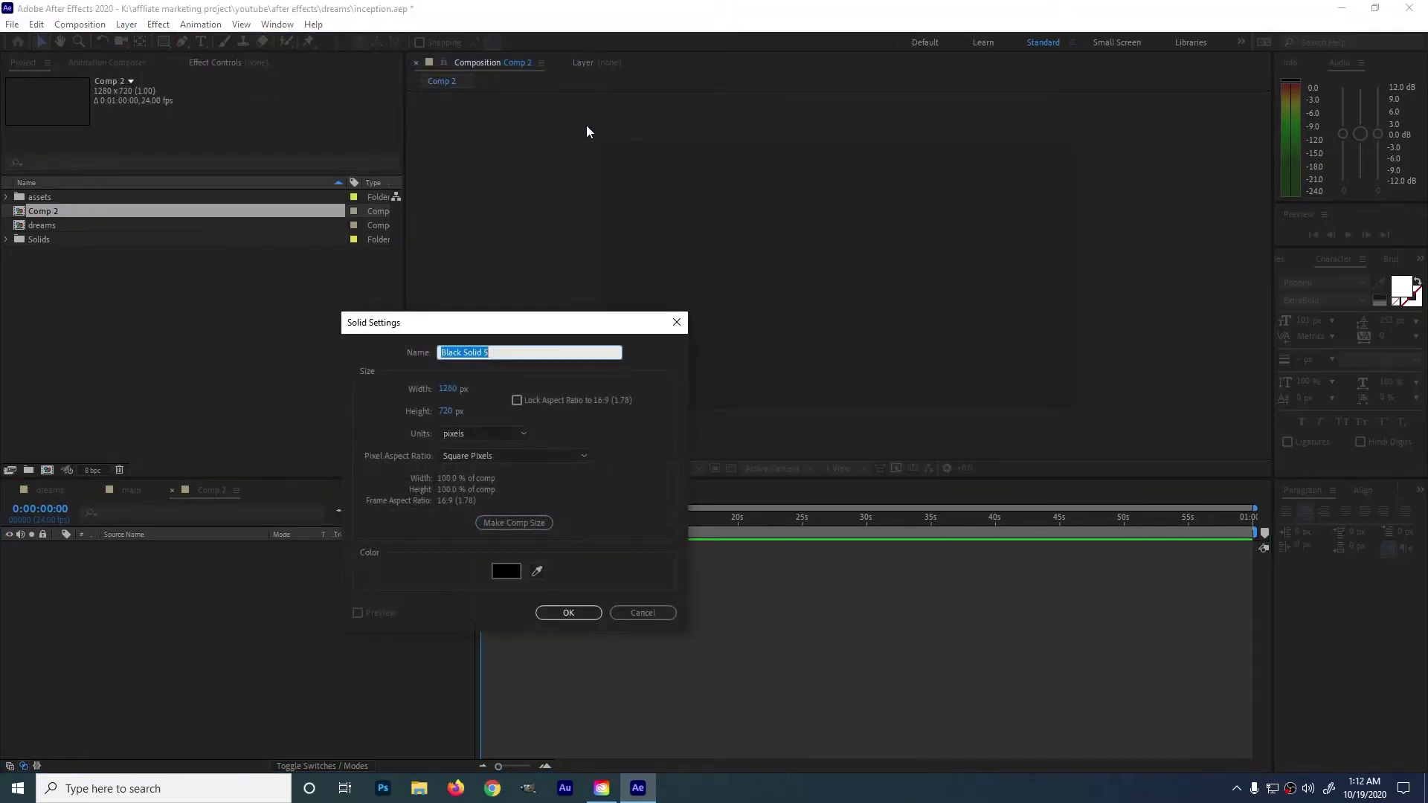
type("E3D")
key("Return")
Step: Apply the Element effect to E3D via the 'elem' effect search
key("ctrl+space")
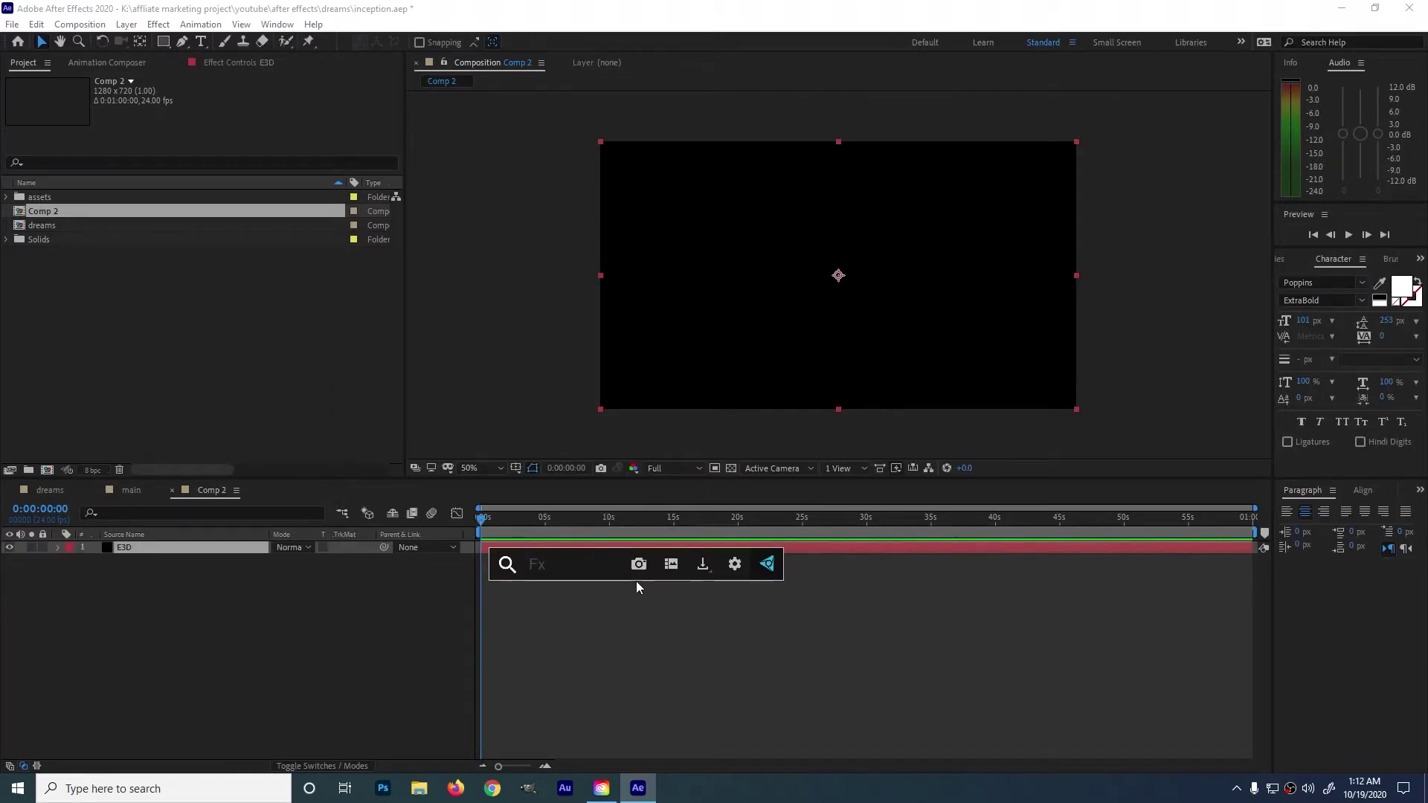
type("elem")
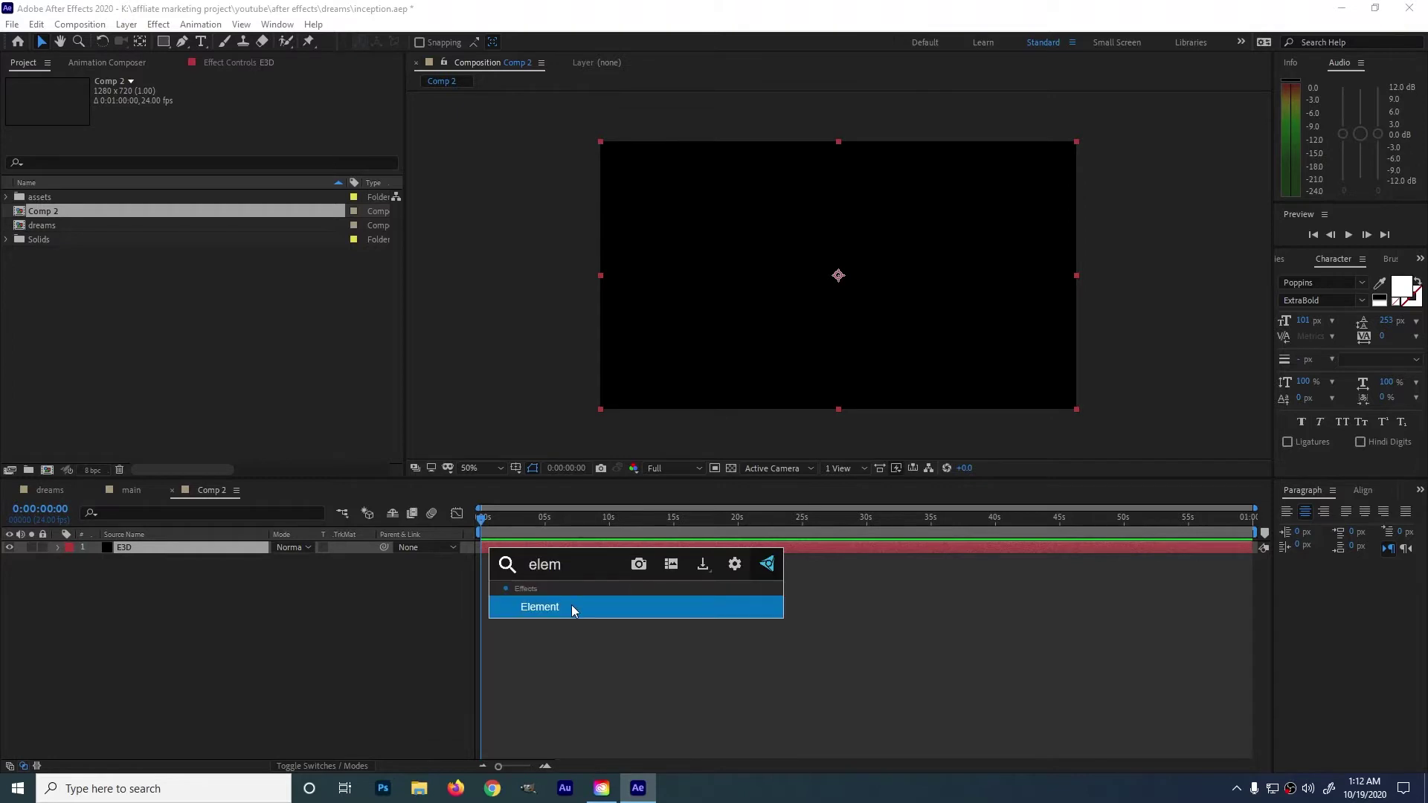
left_click(573, 608)
left_click(1281, 259)
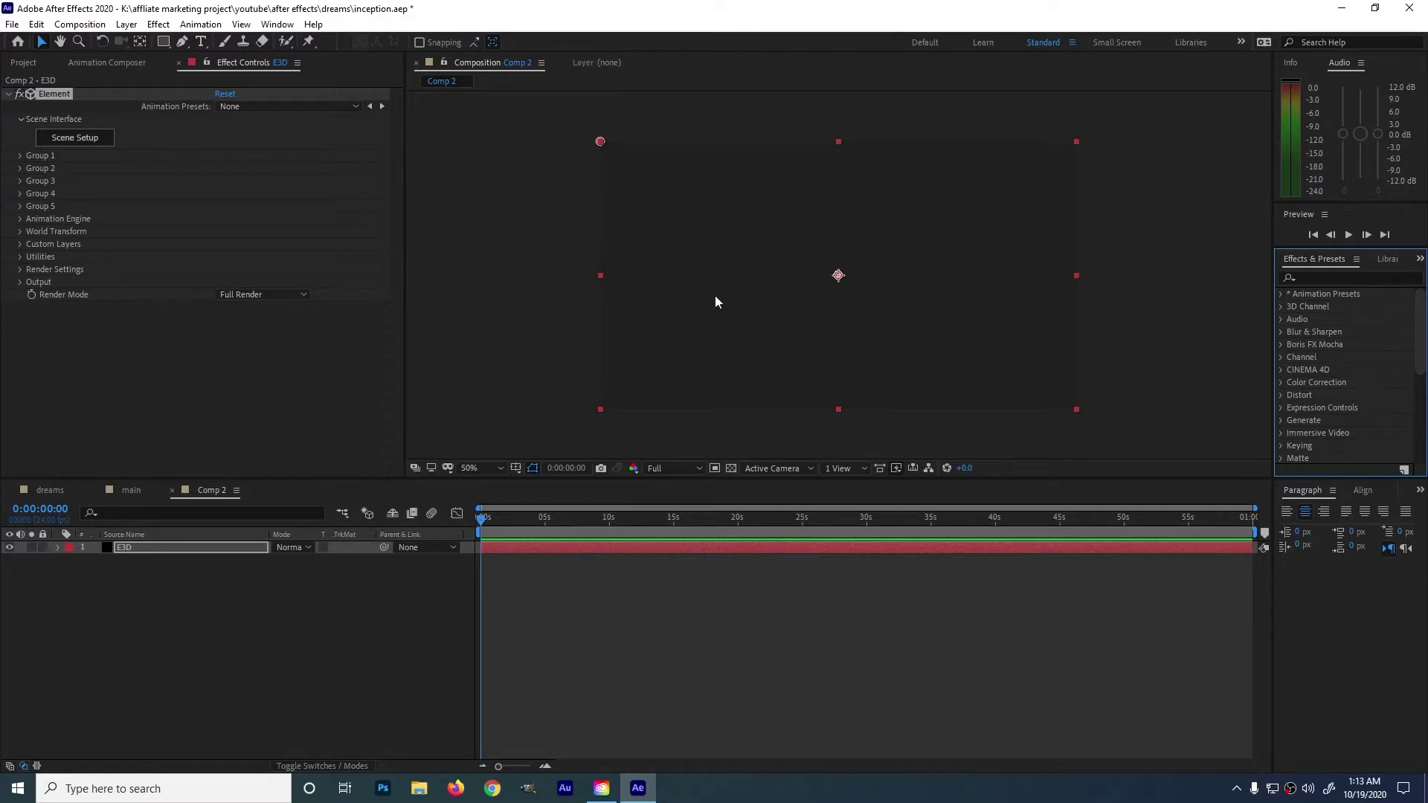
Step: In Scene Setup, add five Metropolitan_No_Antennas building models to the scene
left_click(64, 136)
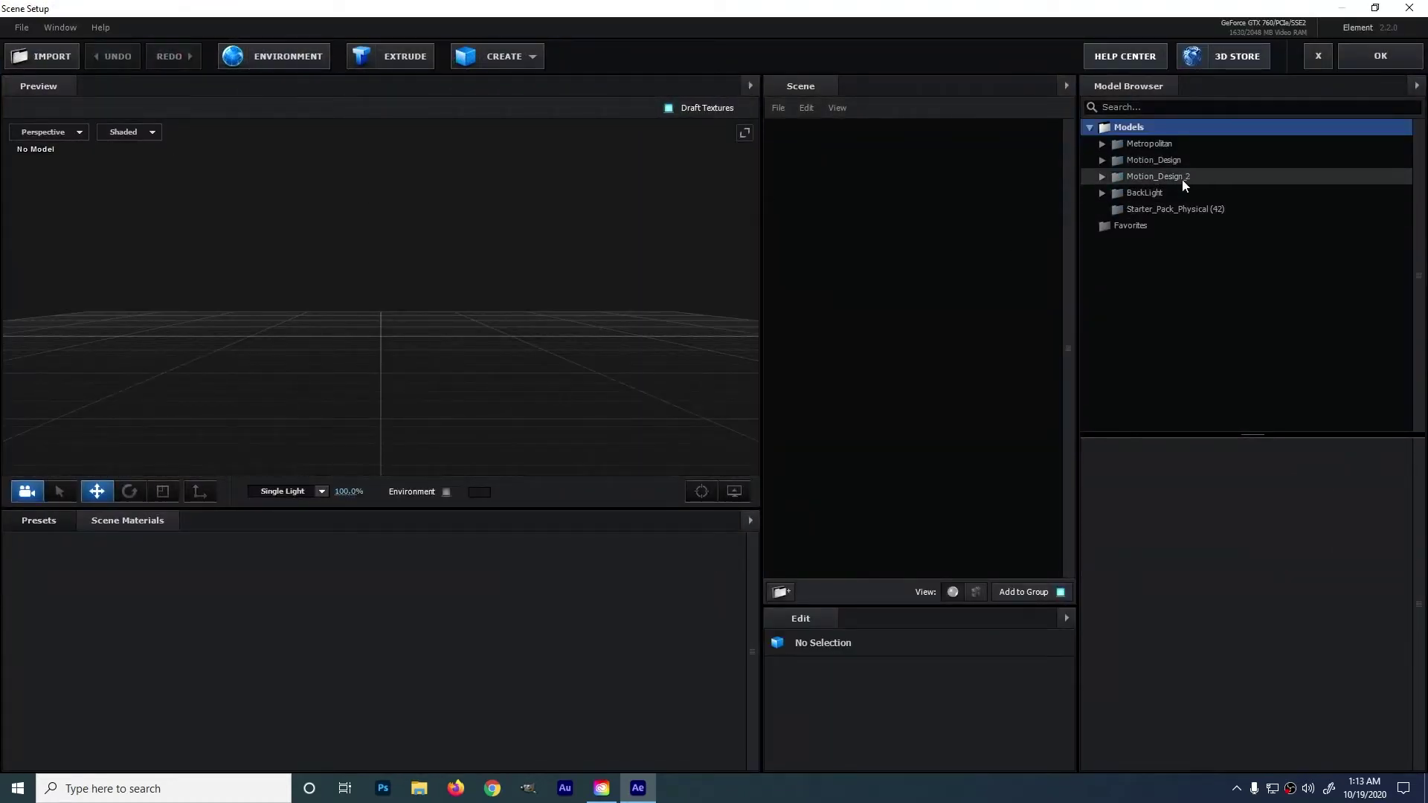
left_click(1102, 144)
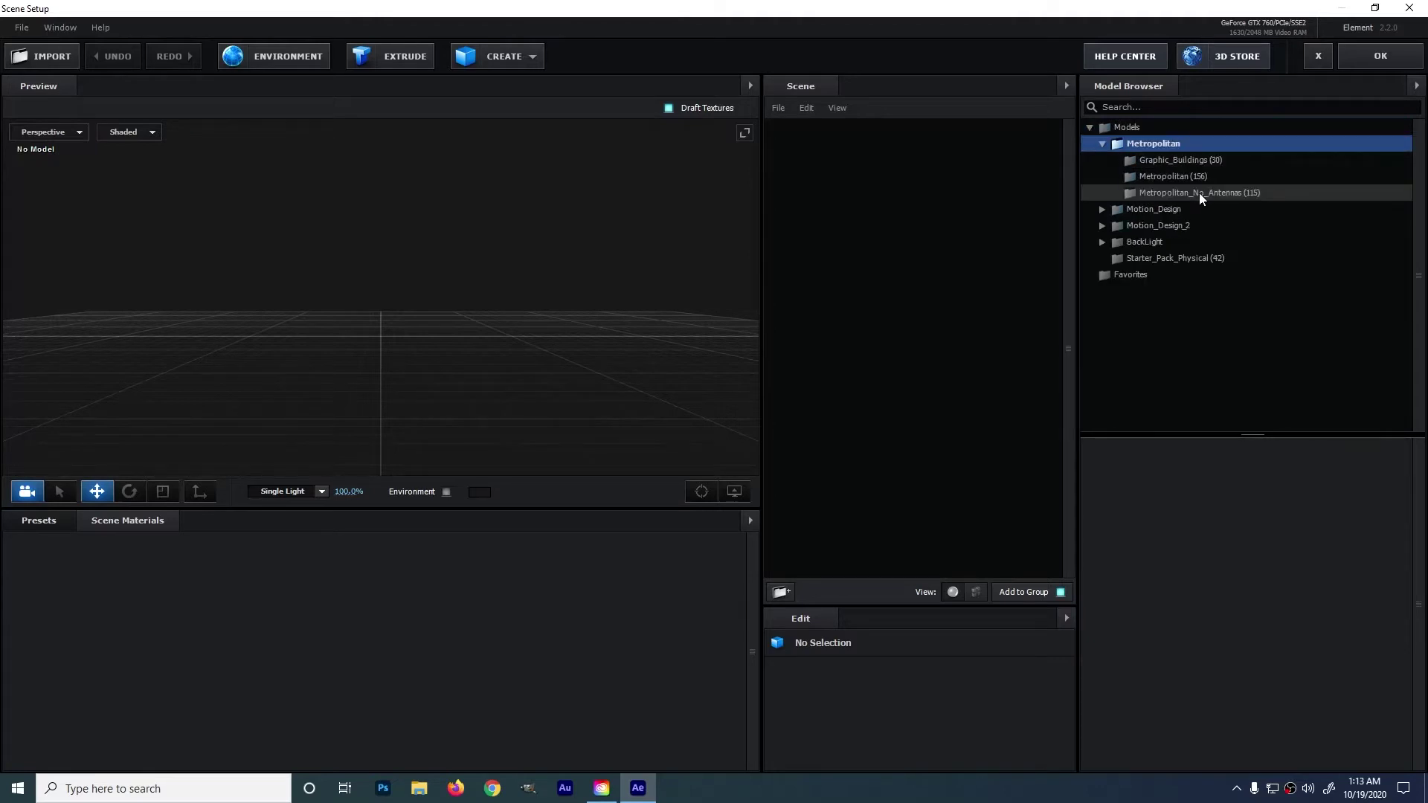
left_click(1199, 194)
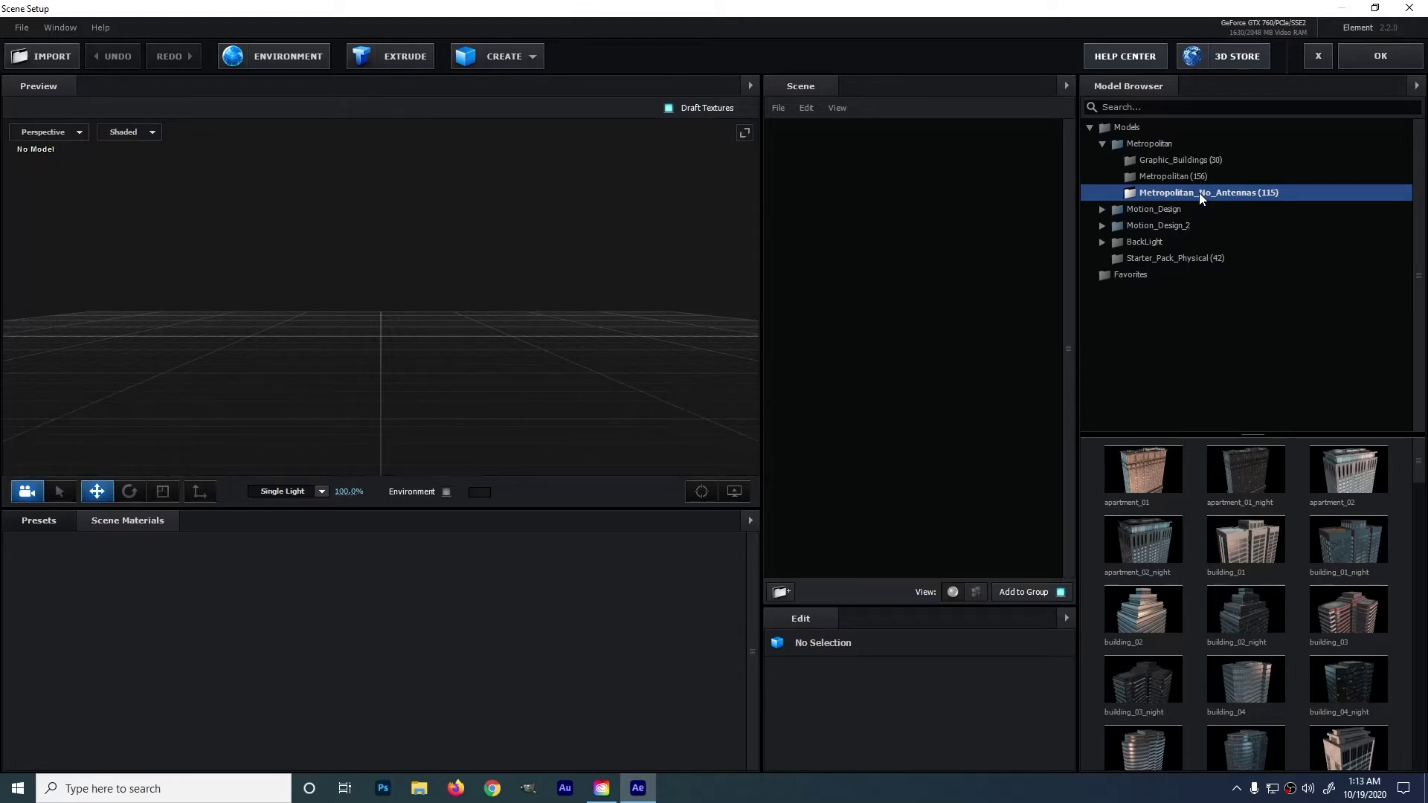
left_click(1245, 539)
left_click(1143, 610)
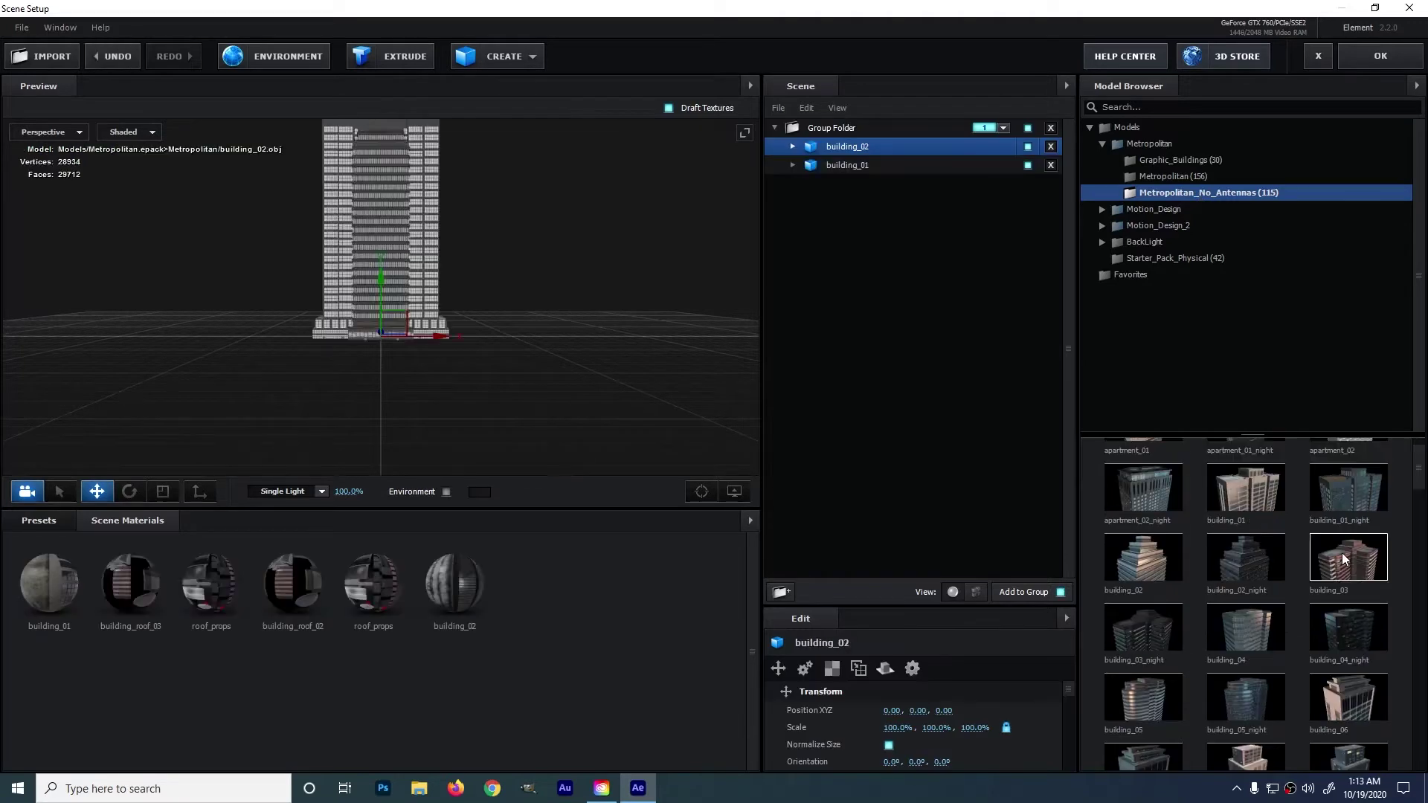
left_click(1349, 610)
left_click(1245, 679)
left_click(1348, 747)
Step: Add one more building and city_group, then move all models out of Group Folder
scroll(1265, 595, "down", 5)
left_click(1246, 461)
left_click(1350, 533)
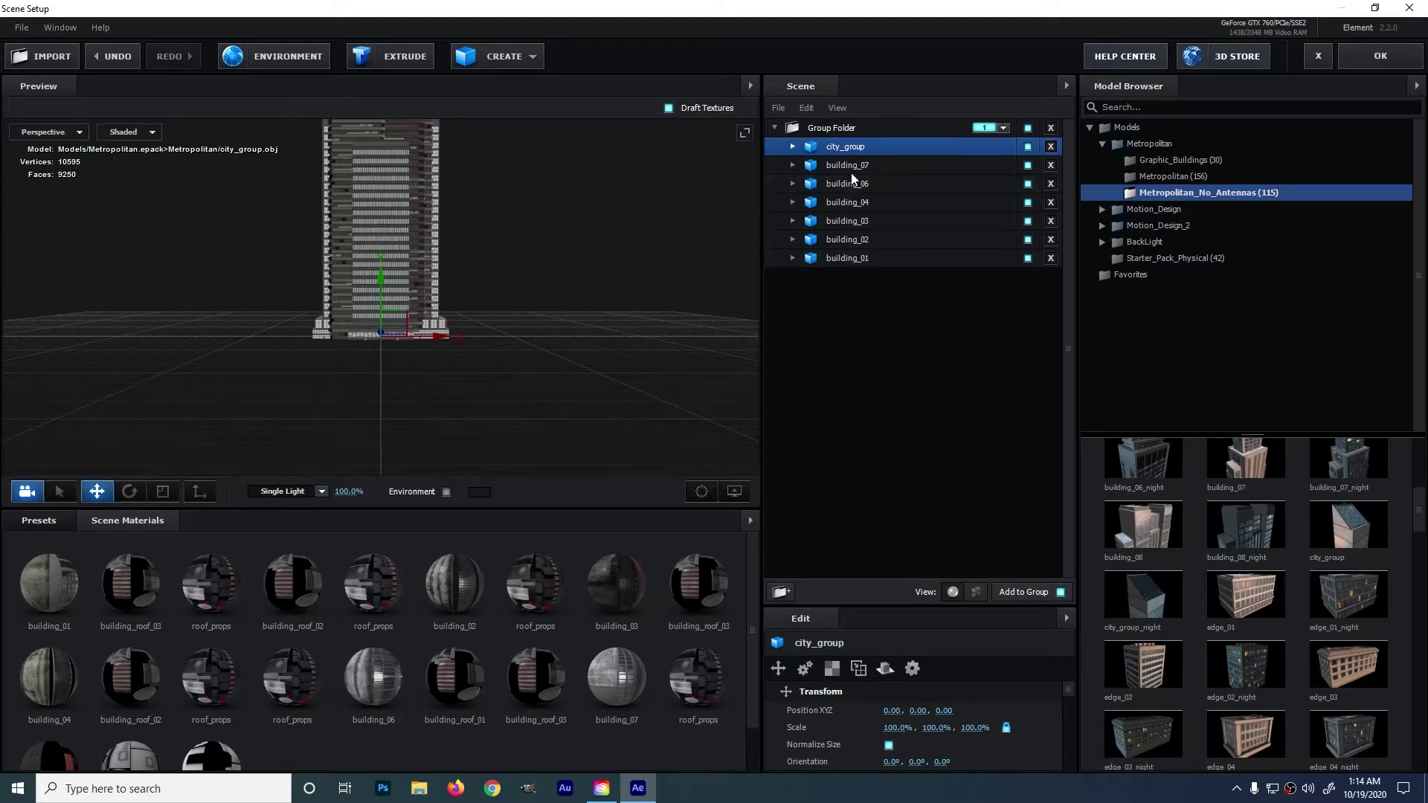
left_click_drag(853, 178, 858, 363)
left_click(935, 132)
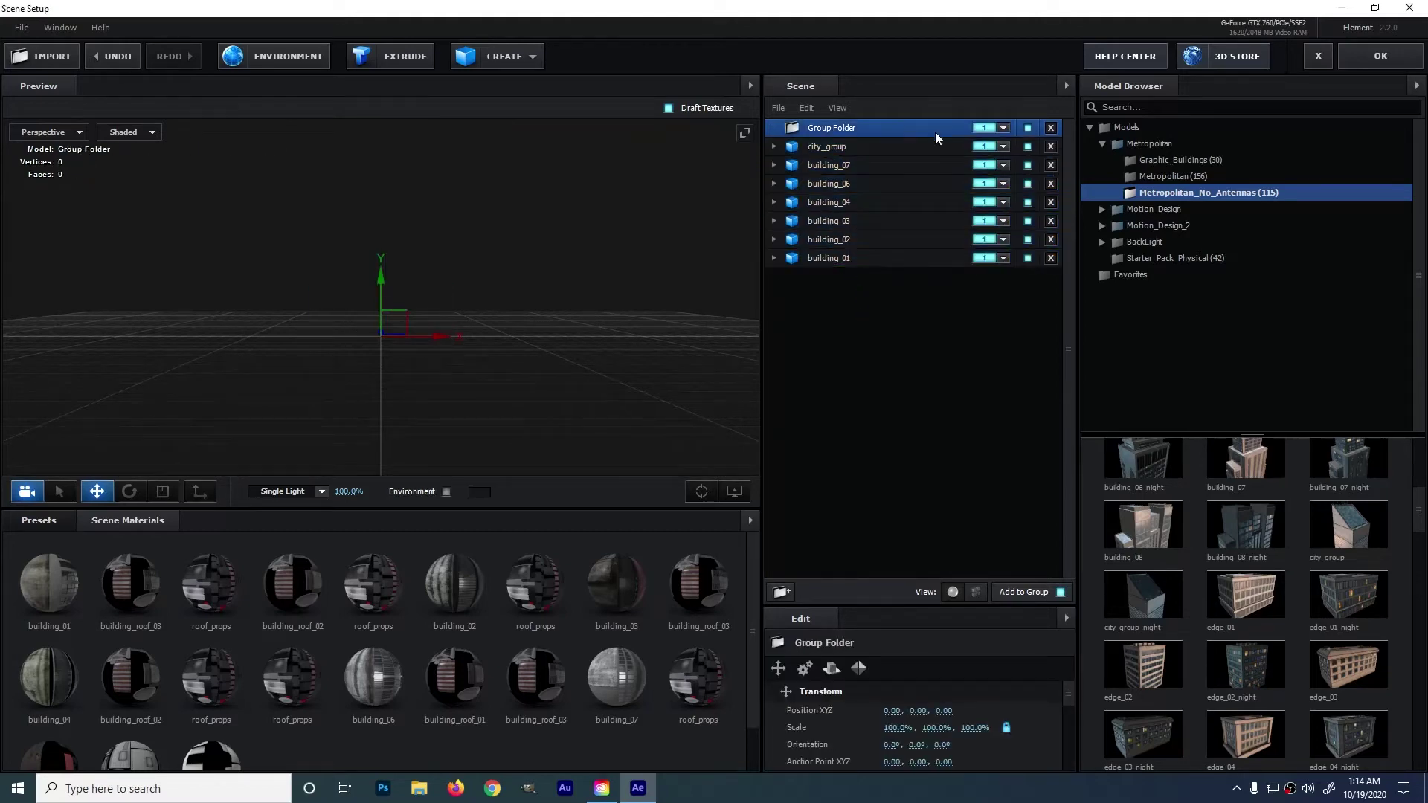
Step: Delete the empty Group Folder and put building_01 and building_02 in groups 1 and 2
left_click(1051, 129)
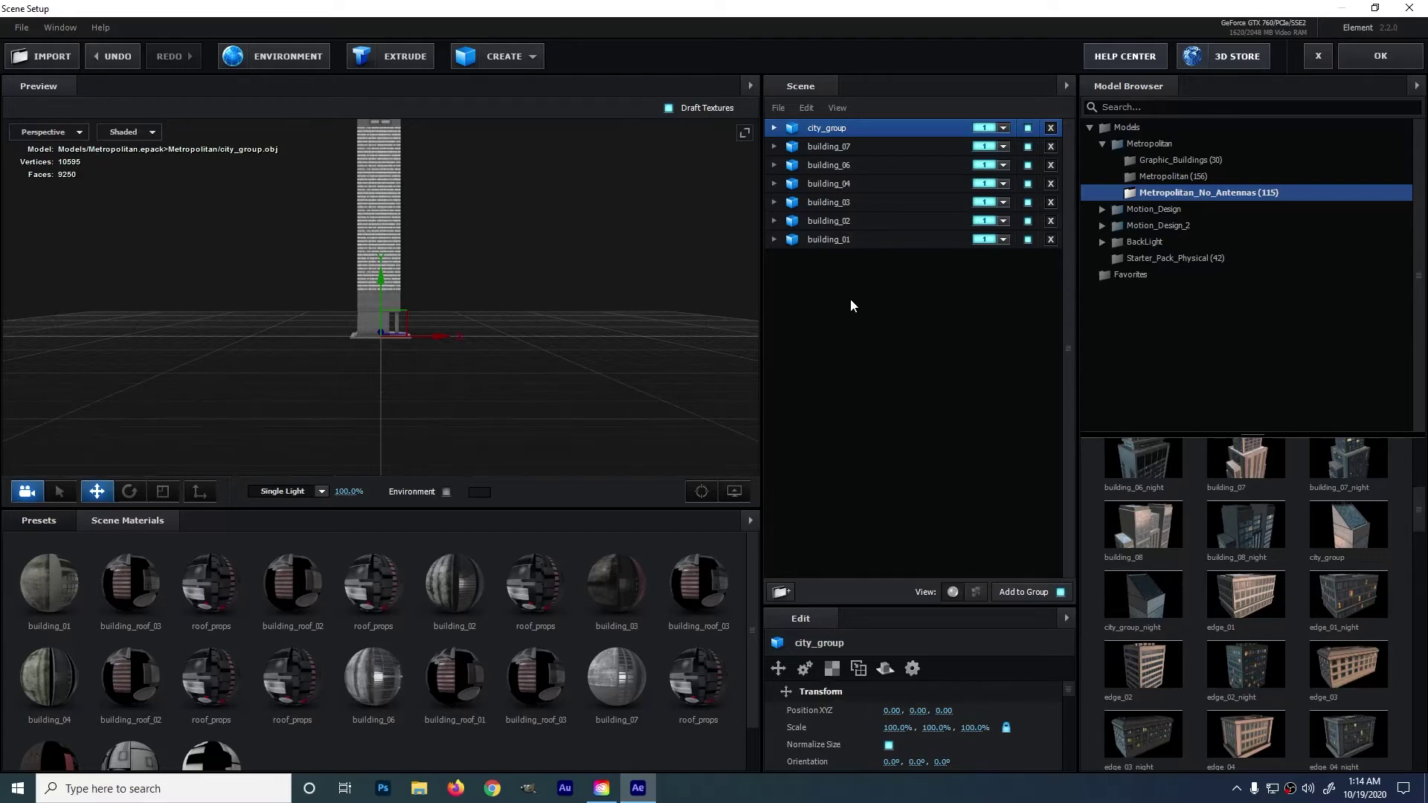
left_click(1003, 238)
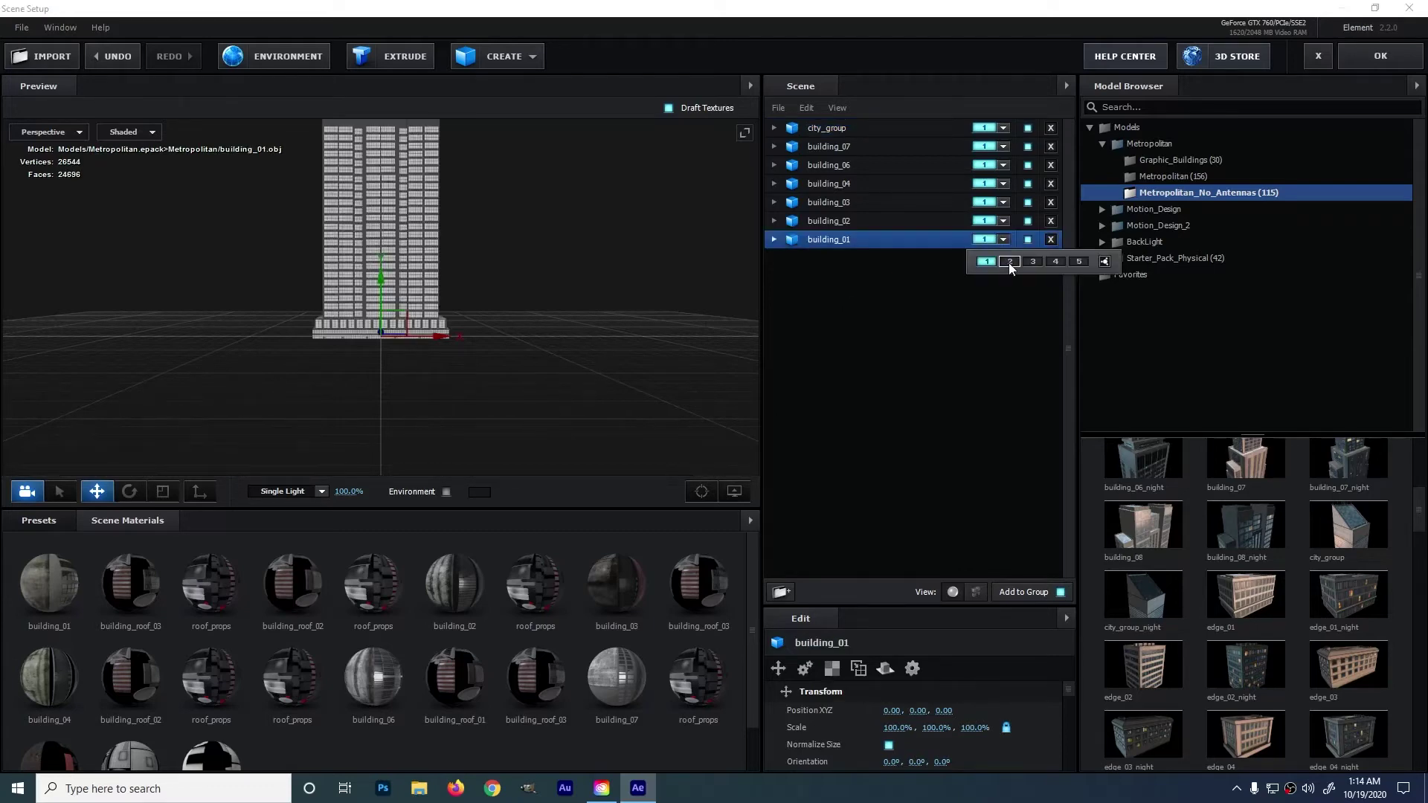
left_click(1004, 220)
left_click(1009, 242)
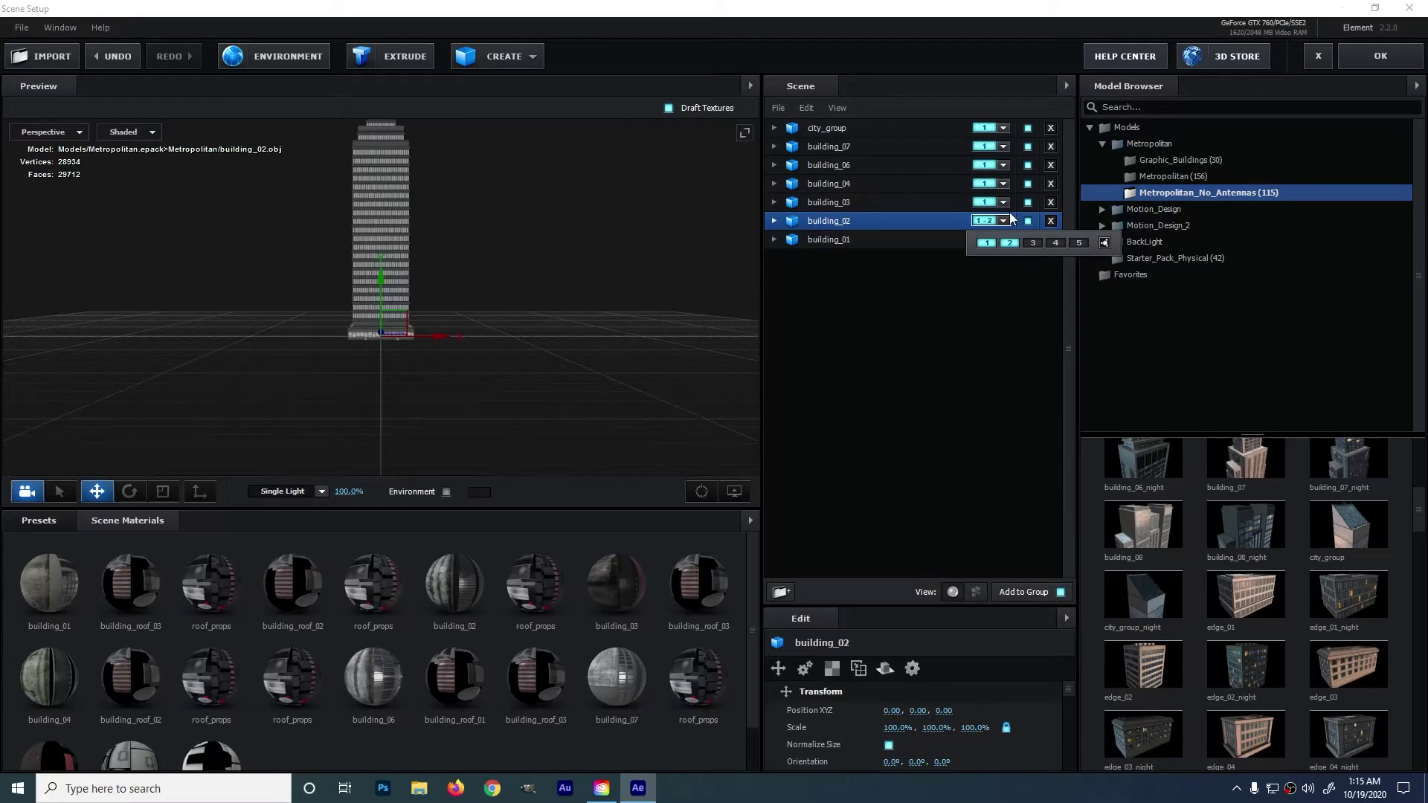
left_click(1003, 201)
Step: Set groups for building_03, building_04, building_06 and city_group, then apply the scene
left_click(1009, 224)
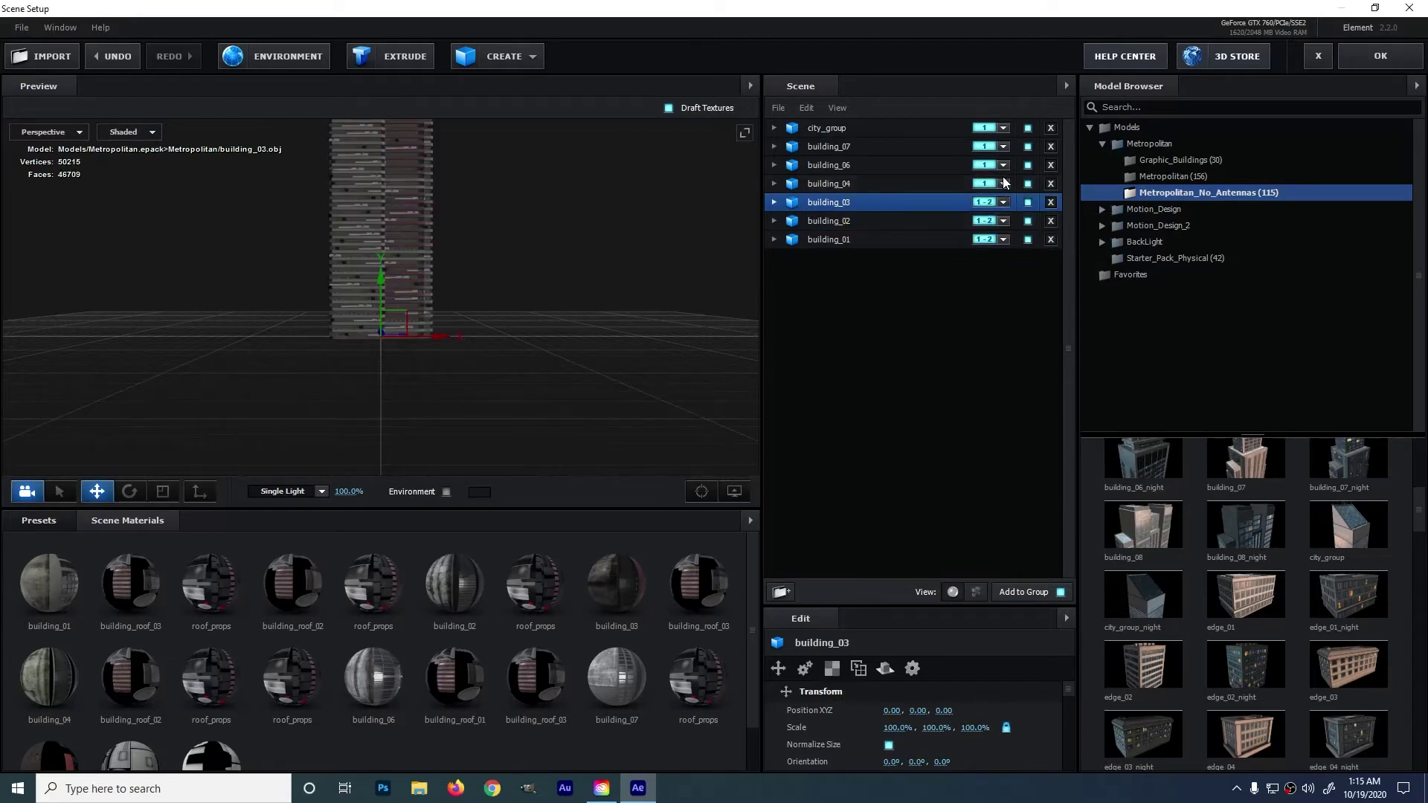
left_click(1003, 183)
left_click(1003, 164)
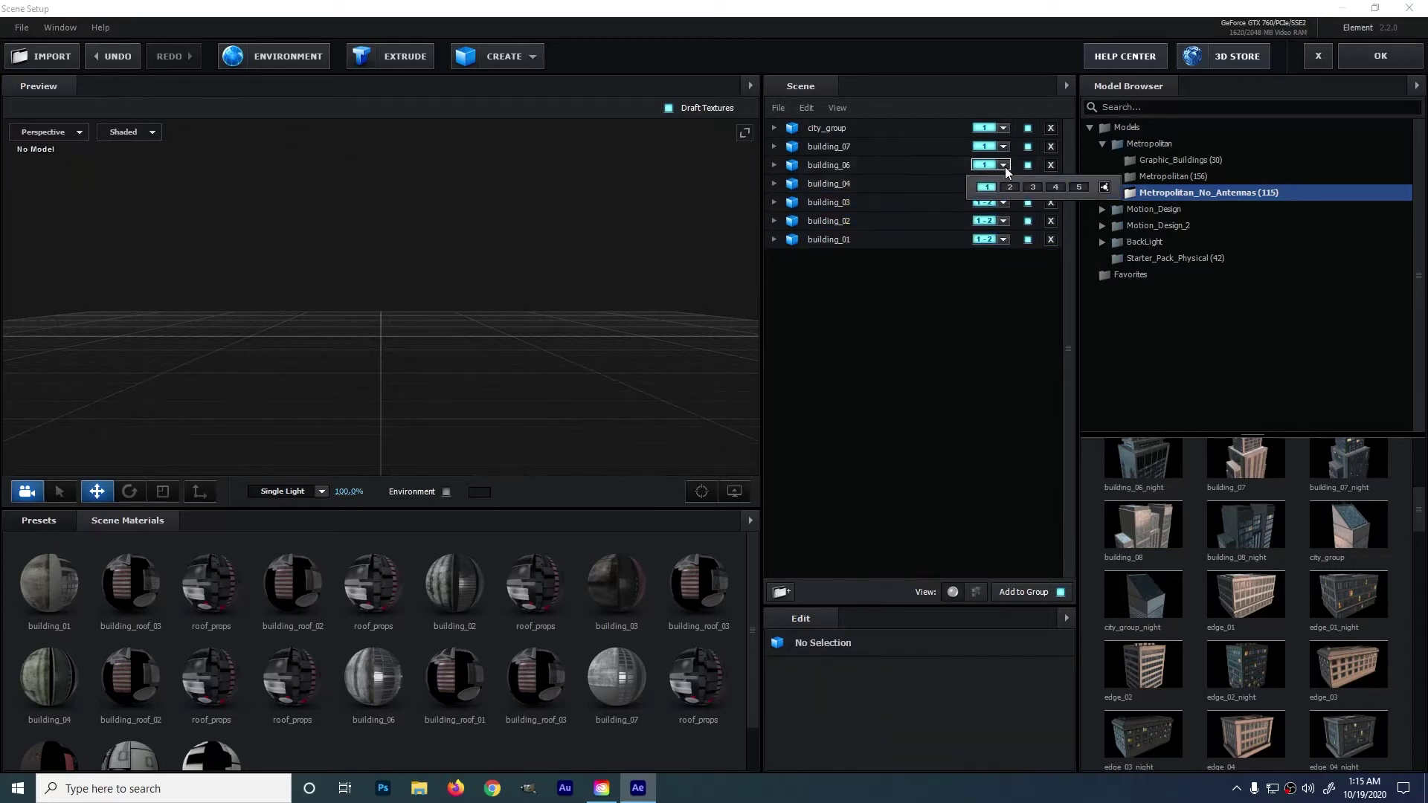
left_click(1001, 154)
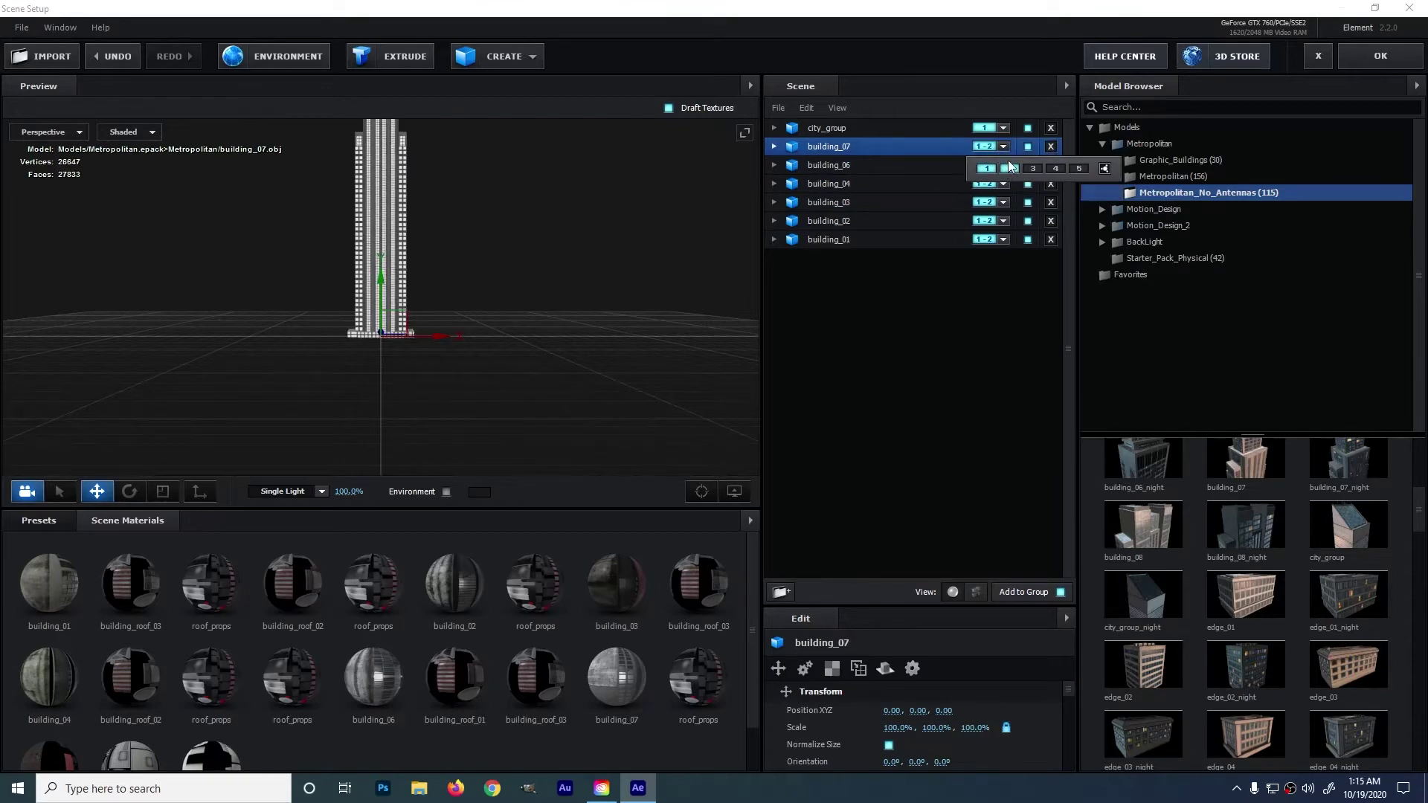
left_click(1006, 128)
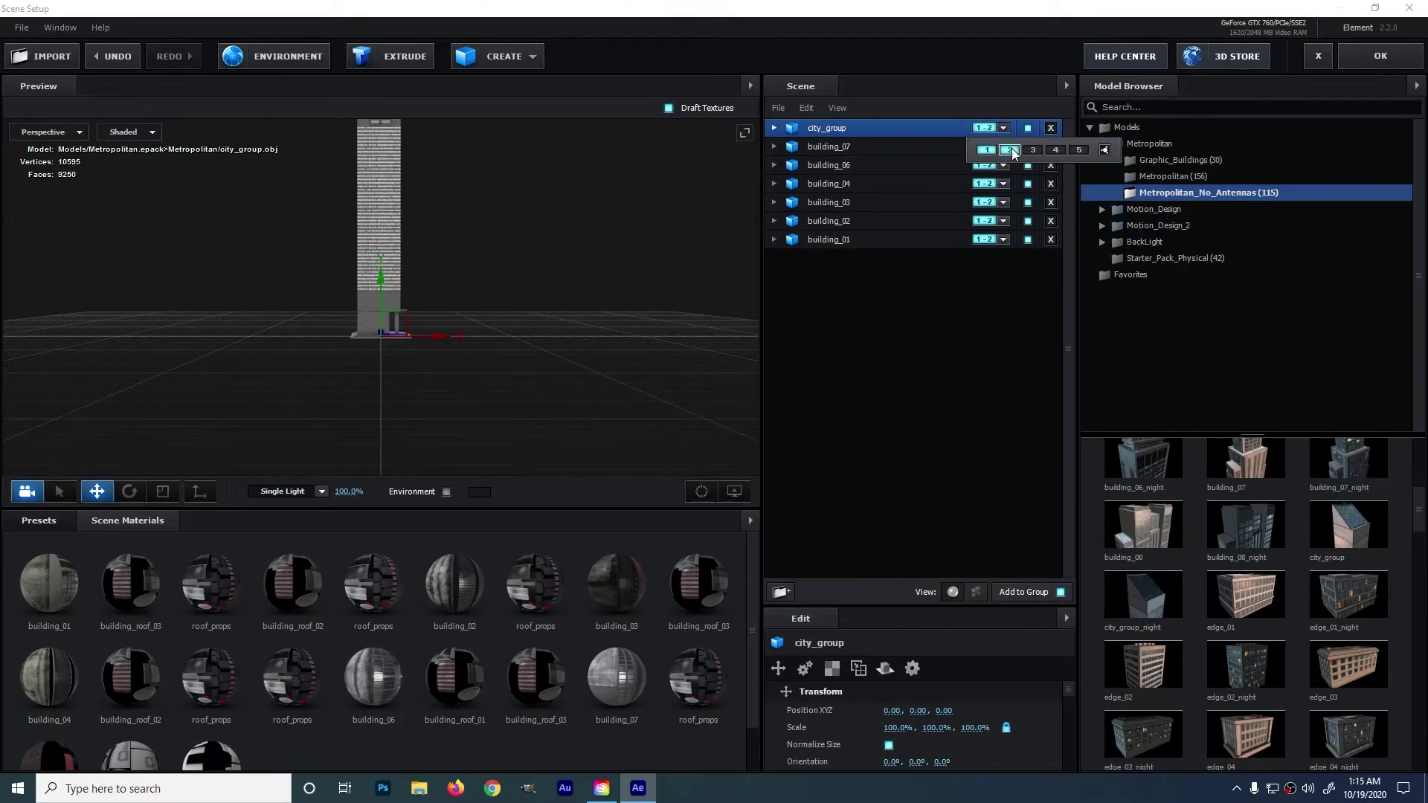
left_click(1372, 57)
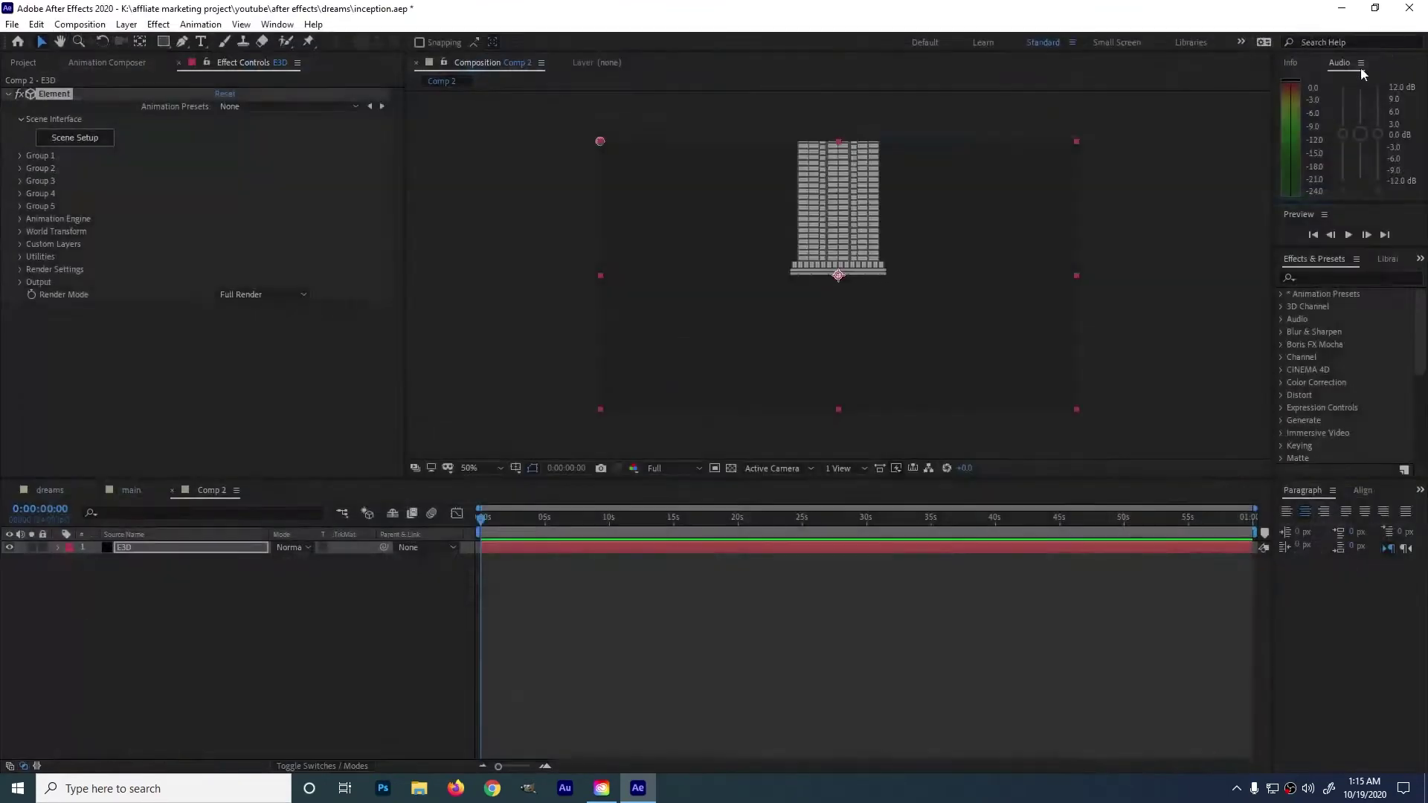
Step: Add a two-node Camera 1 and expand Group 1 in E3D's Element effect controls
right_click(133, 614)
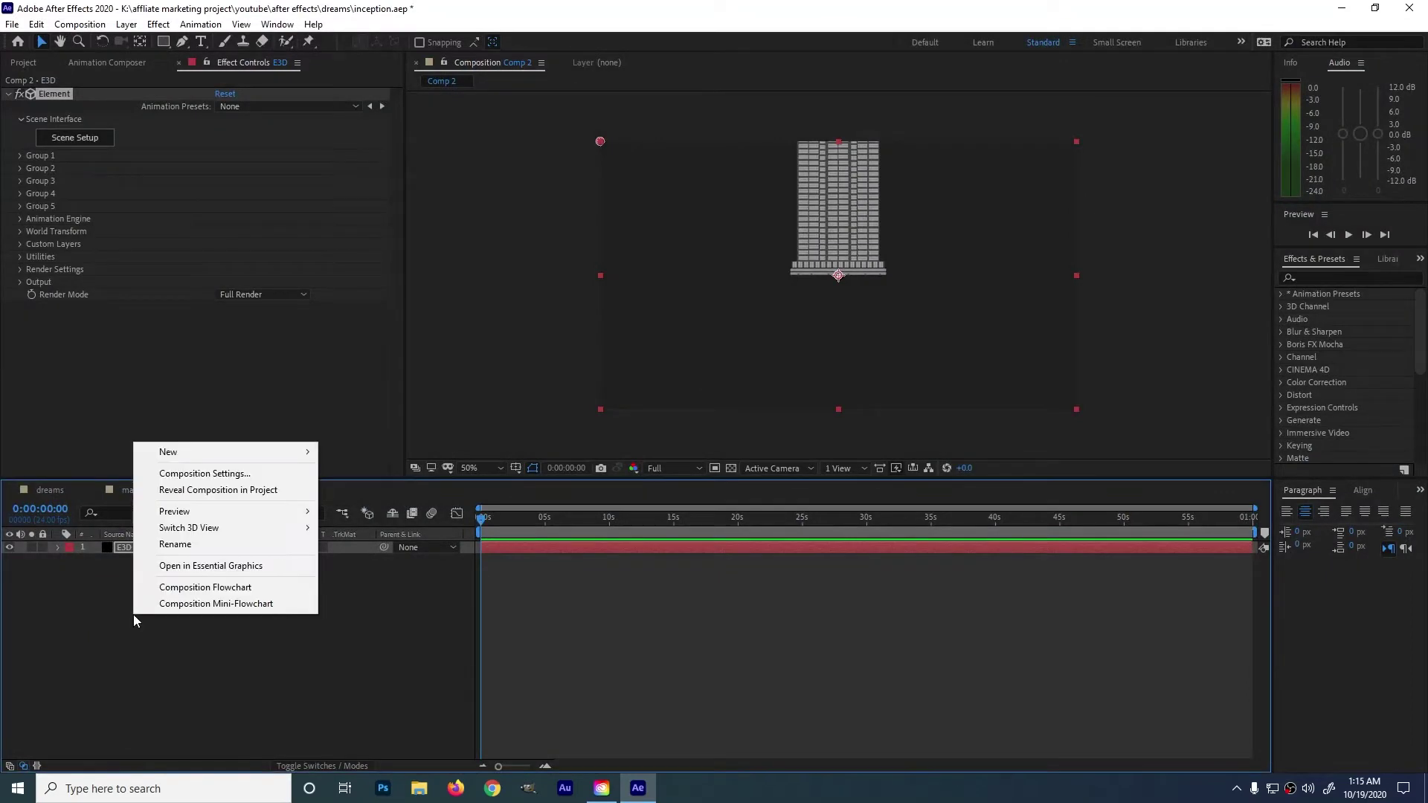
mouse_move(190, 456)
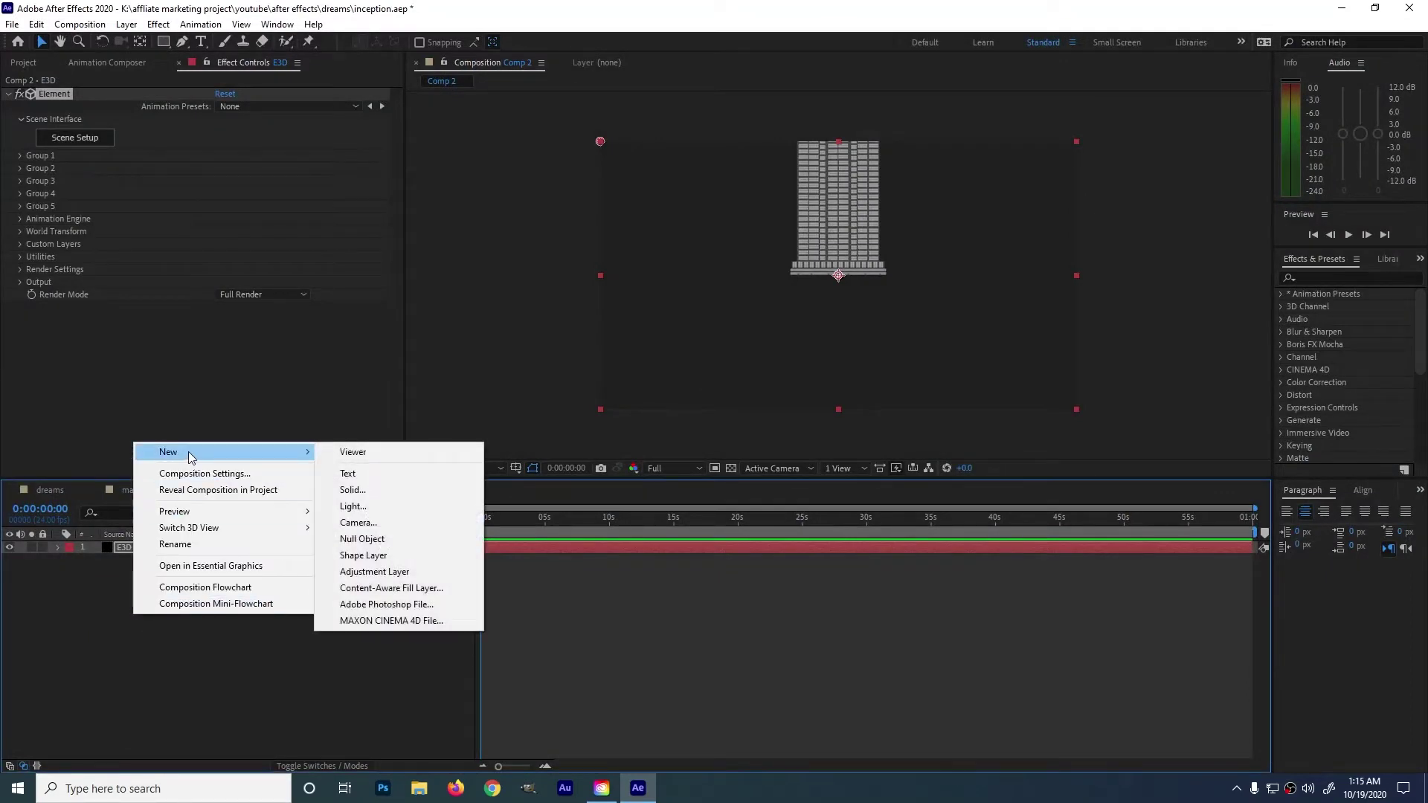
left_click(358, 522)
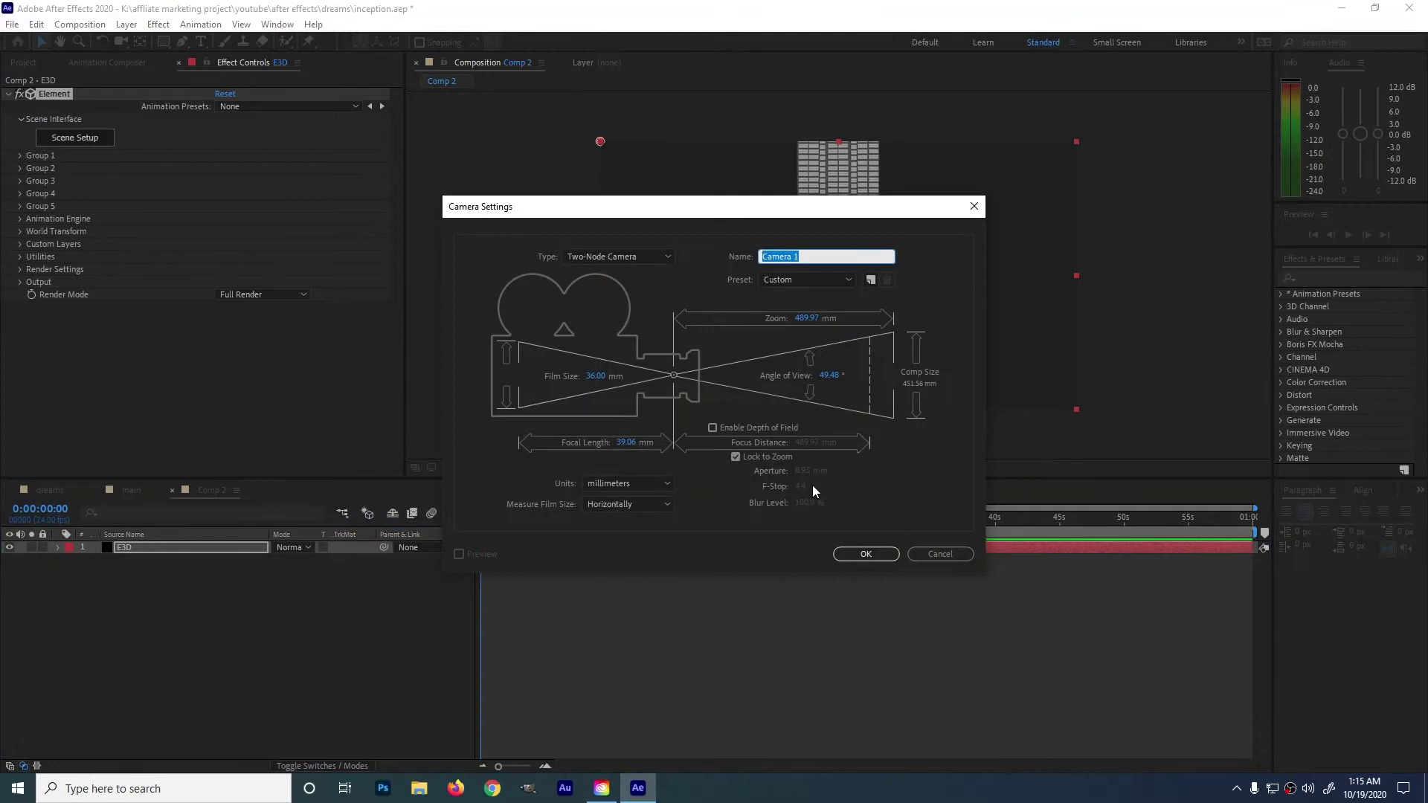
left_click(865, 554)
left_click(153, 560)
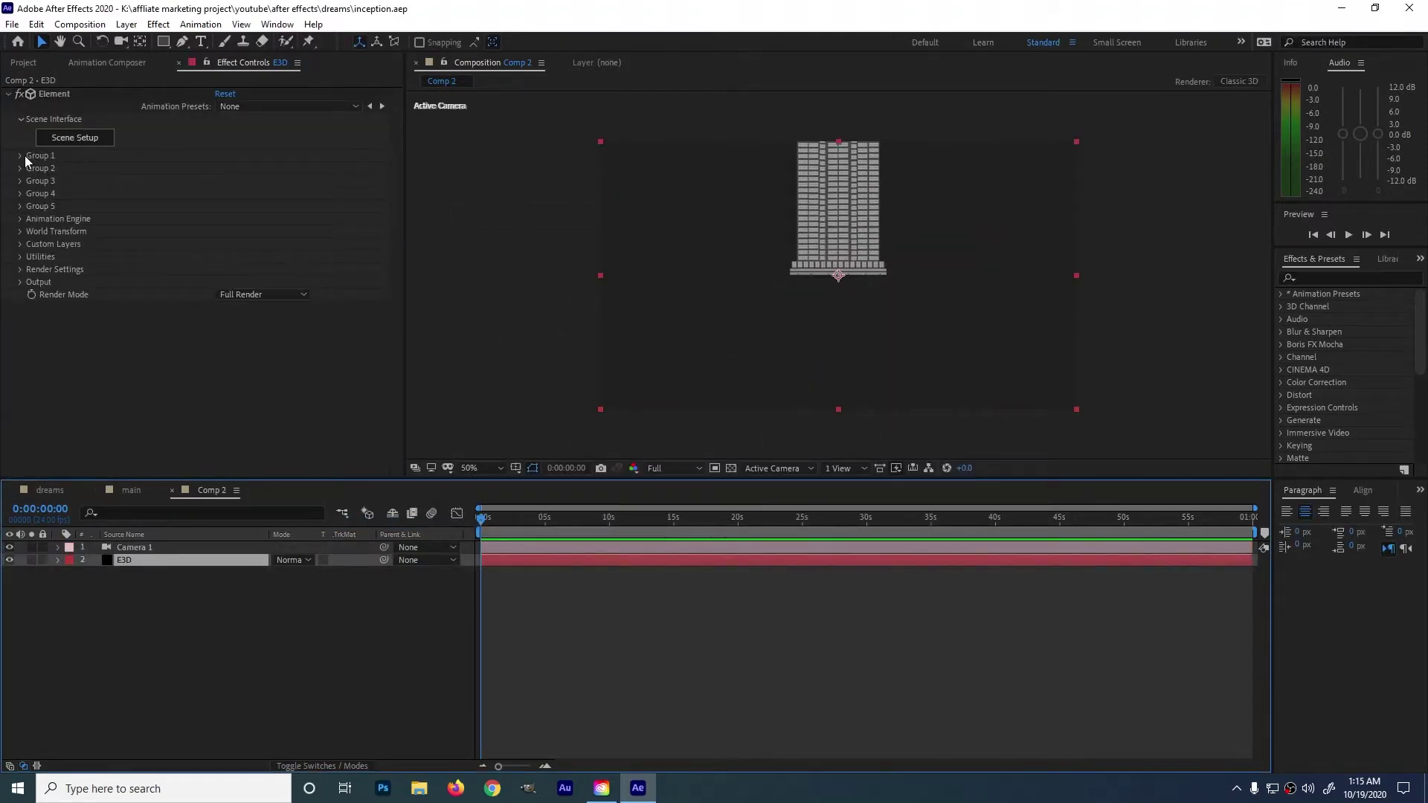
left_click(20, 156)
Step: Set Group 1's Particle Replicator to 300 particles on a Plane shape
left_click(32, 181)
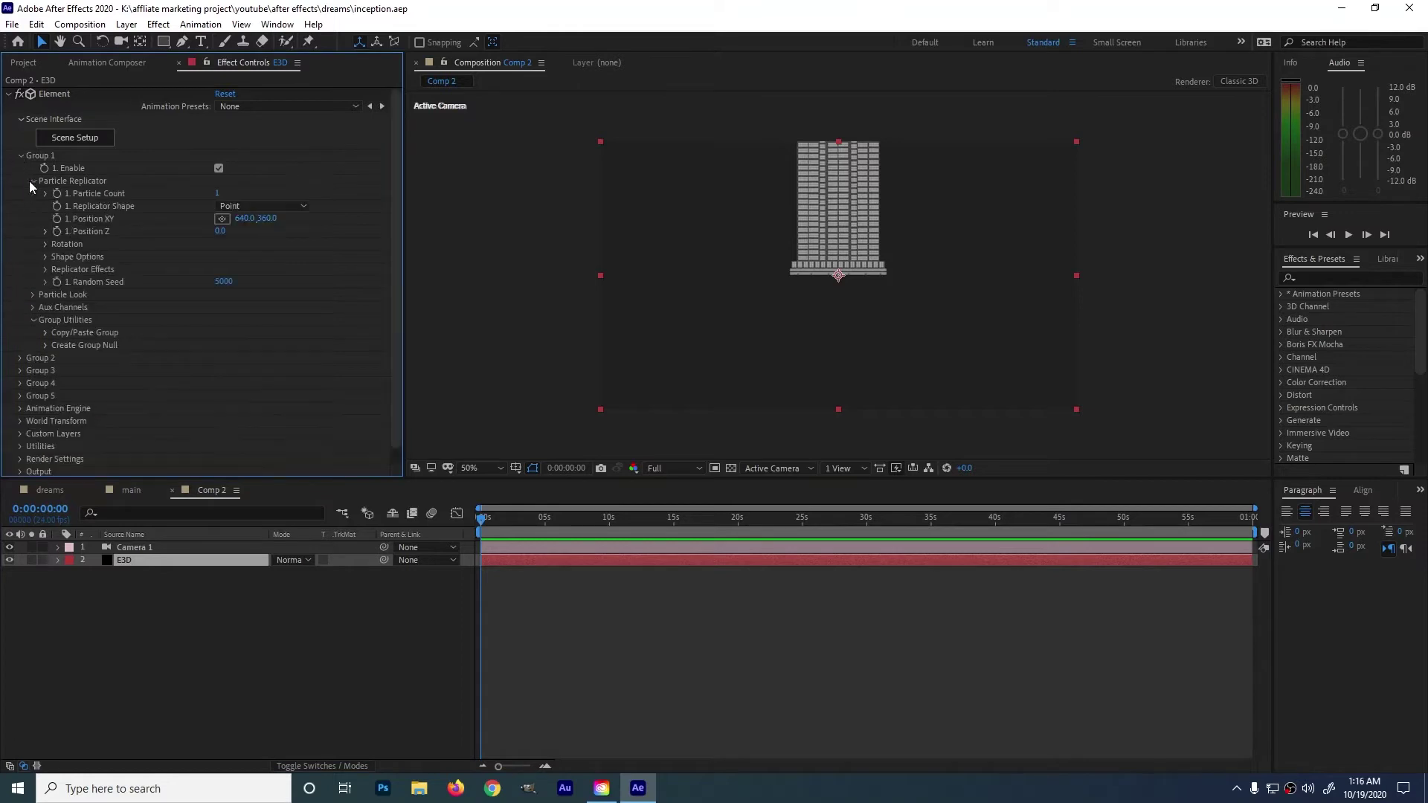
left_click(217, 193)
type("300")
key("Return")
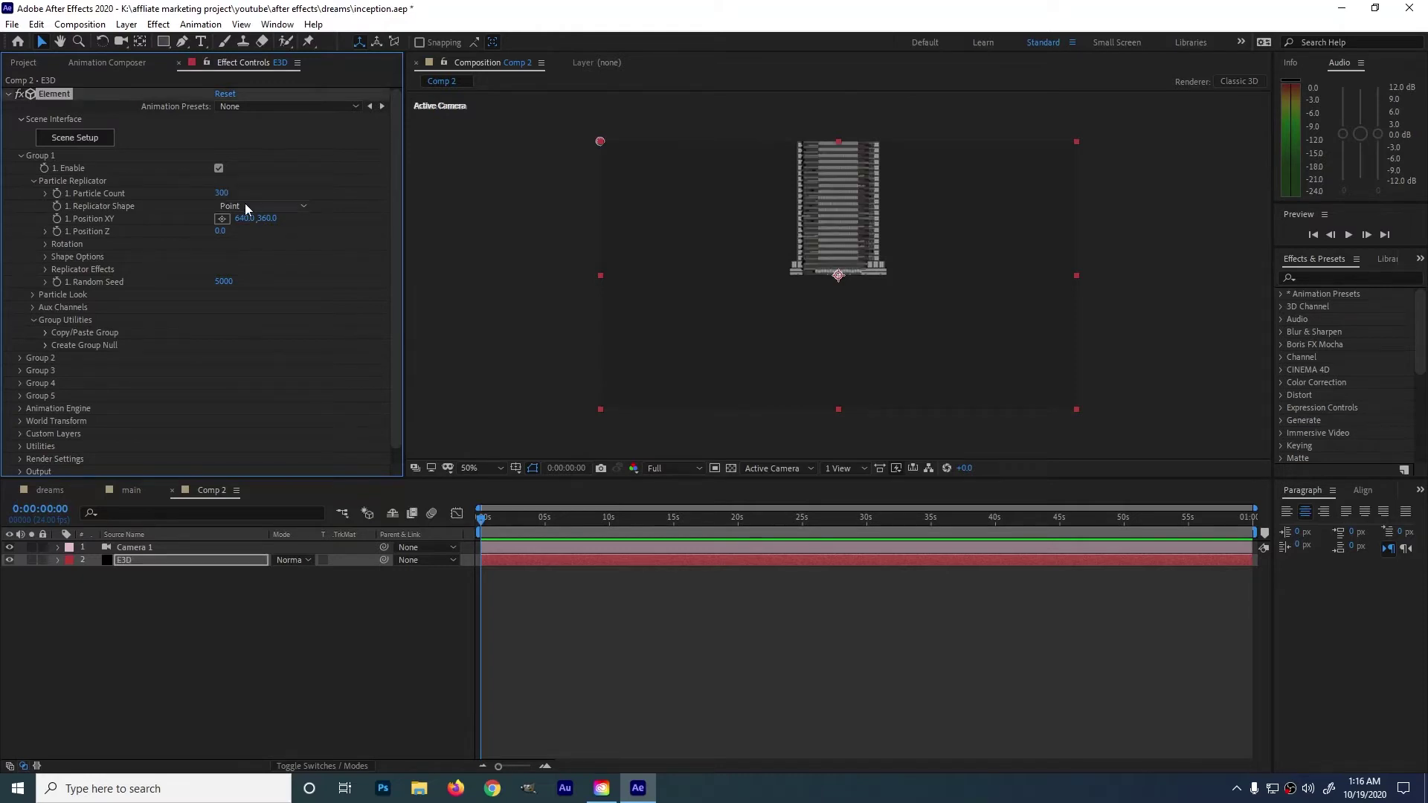
left_click(244, 205)
left_click(253, 256)
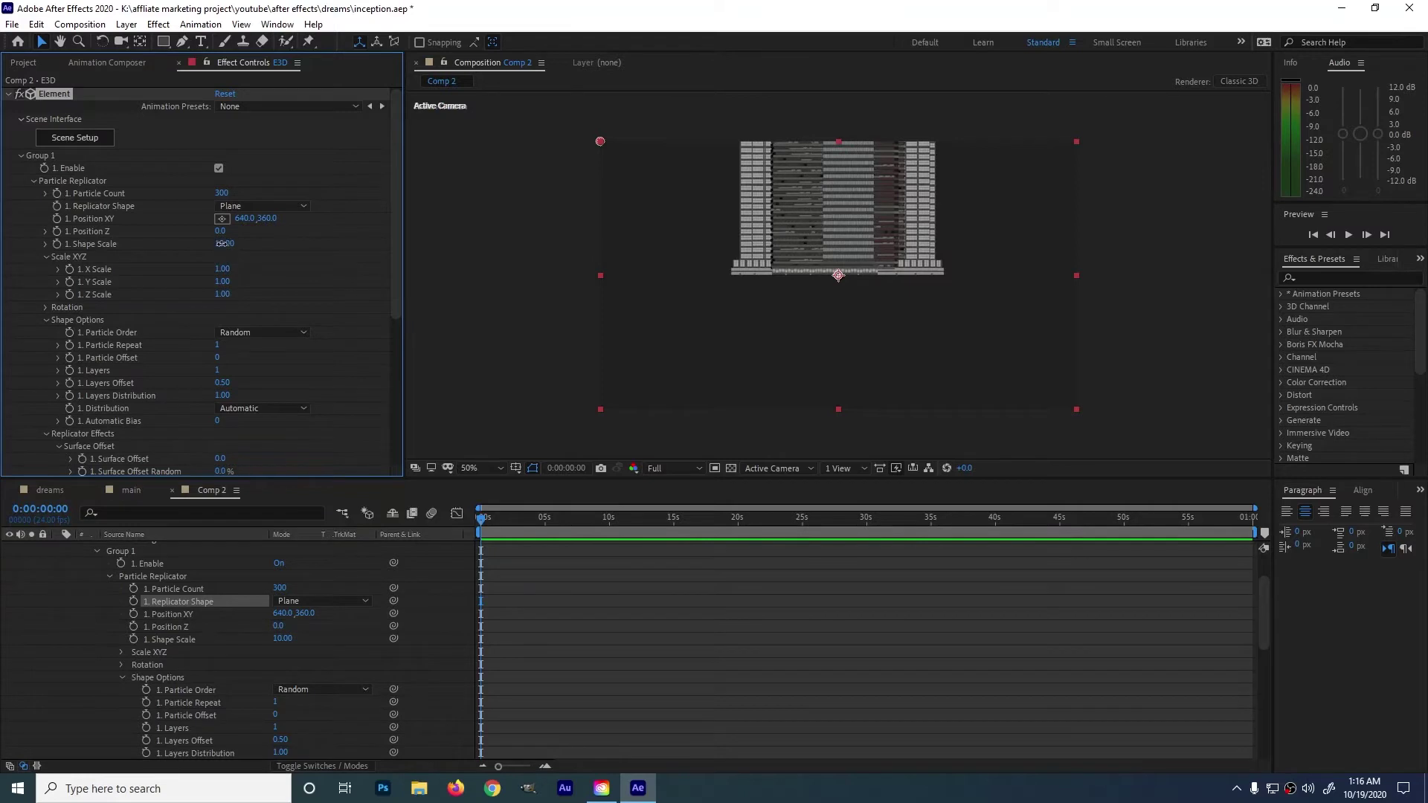
Step: Enlarge the replicated buildings and orbit and dolly the camera around the city
left_click_drag(224, 243, 613, 253)
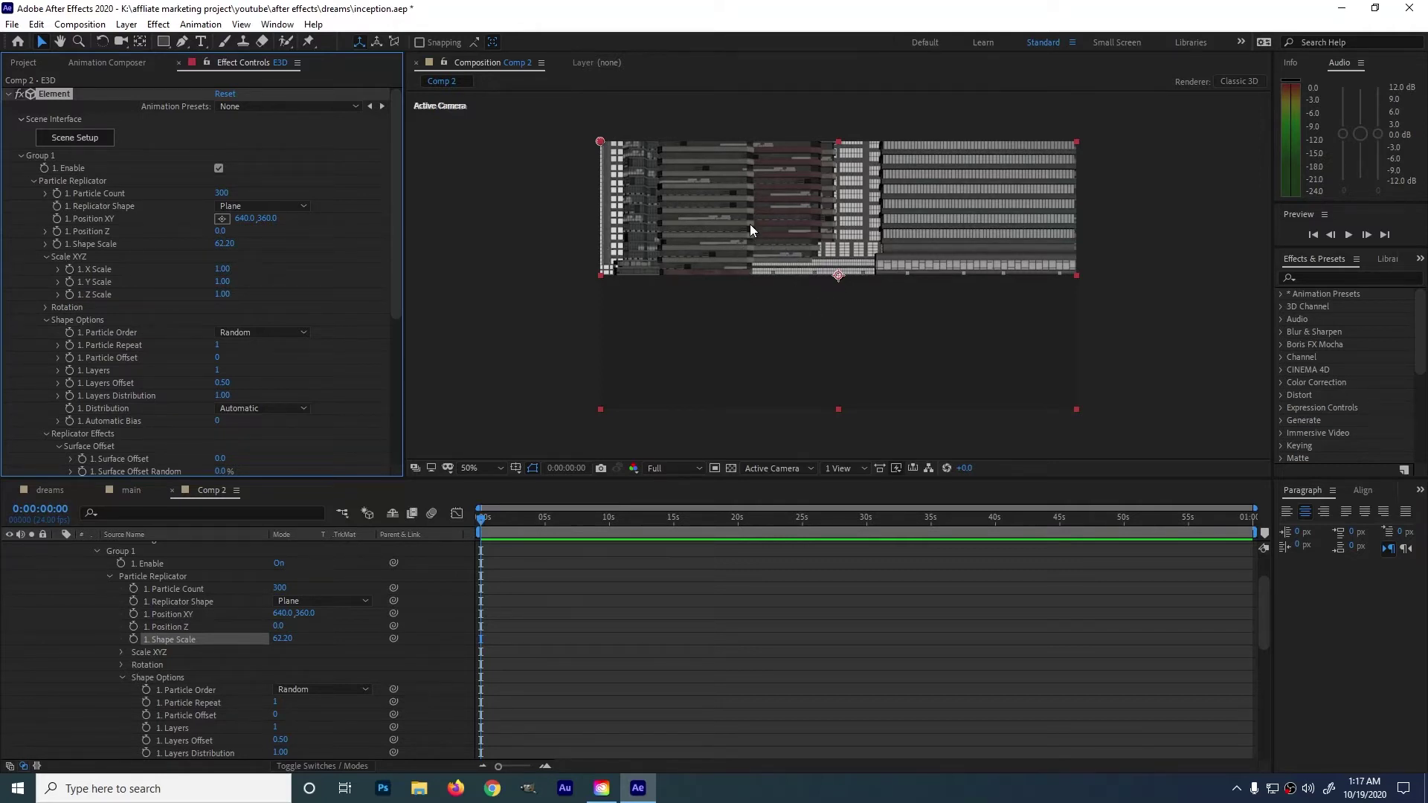
key("c")
left_click_drag(774, 262, 814, 279)
key("c")
key("c")
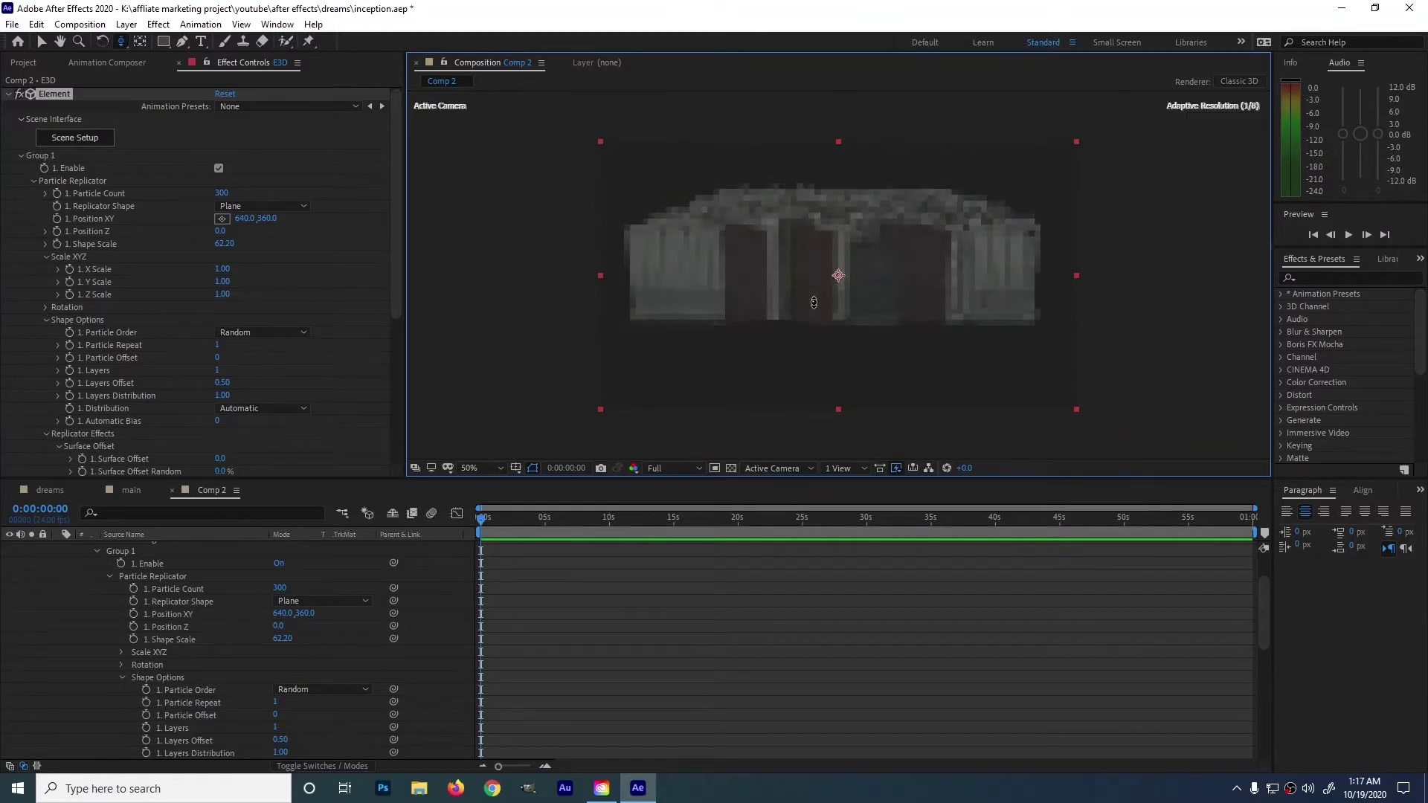
key("c")
key("c")
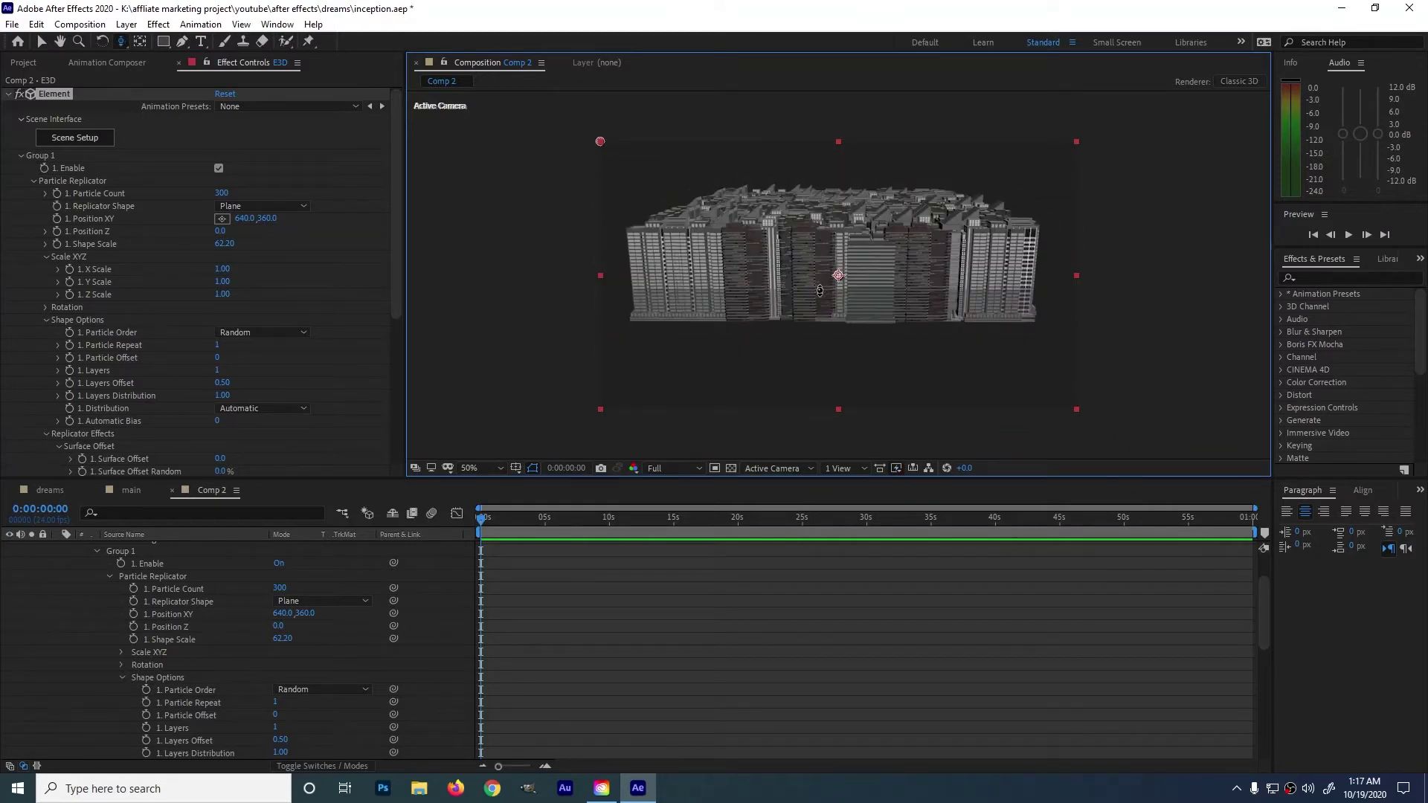
key("c")
left_click_drag(819, 290, 819, 300)
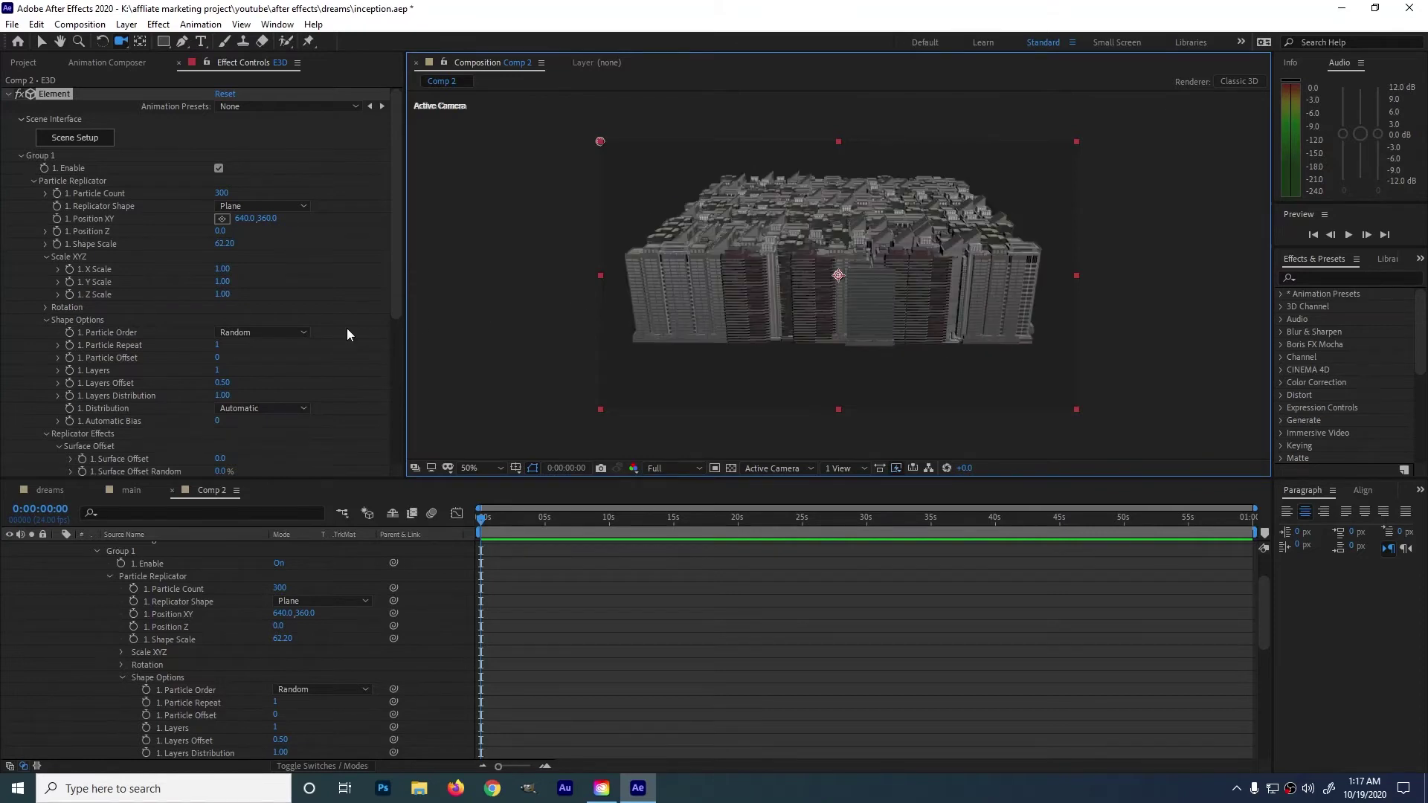
Step: Fine-tune Shape Scale to 145.30 and pan the camera to frame the dense city
left_click_drag(224, 243, 721, 303)
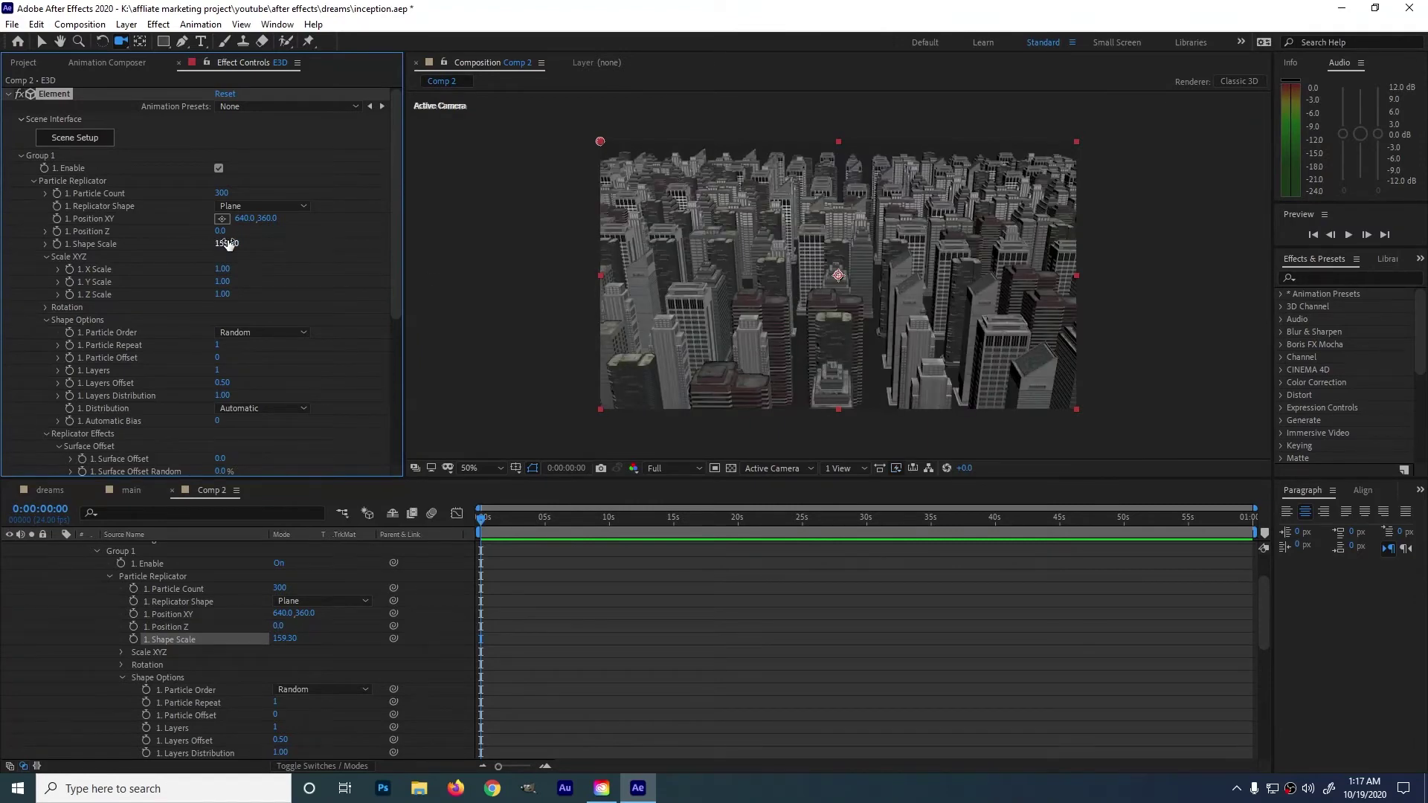
left_click_drag(223, 243, 141, 244)
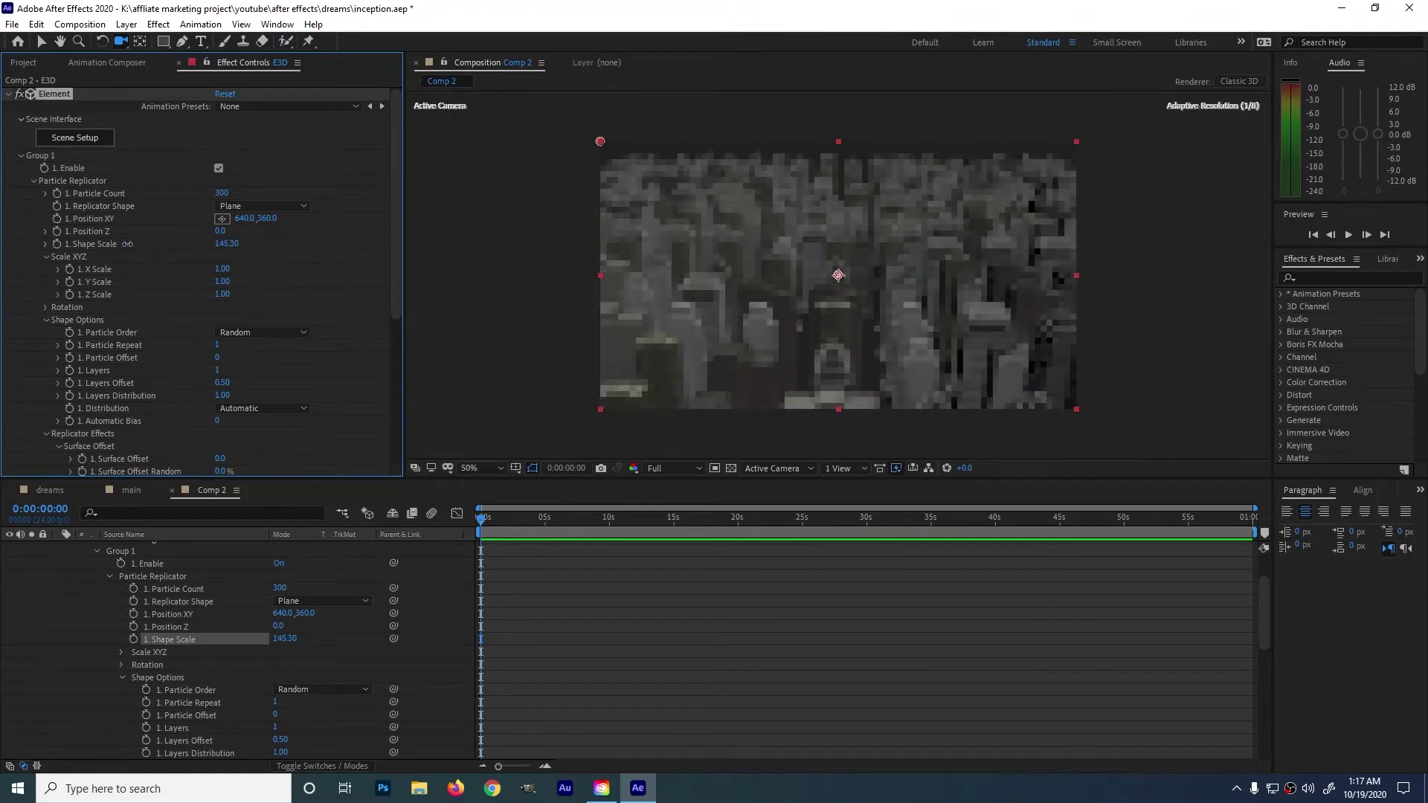
key("c")
key("c")
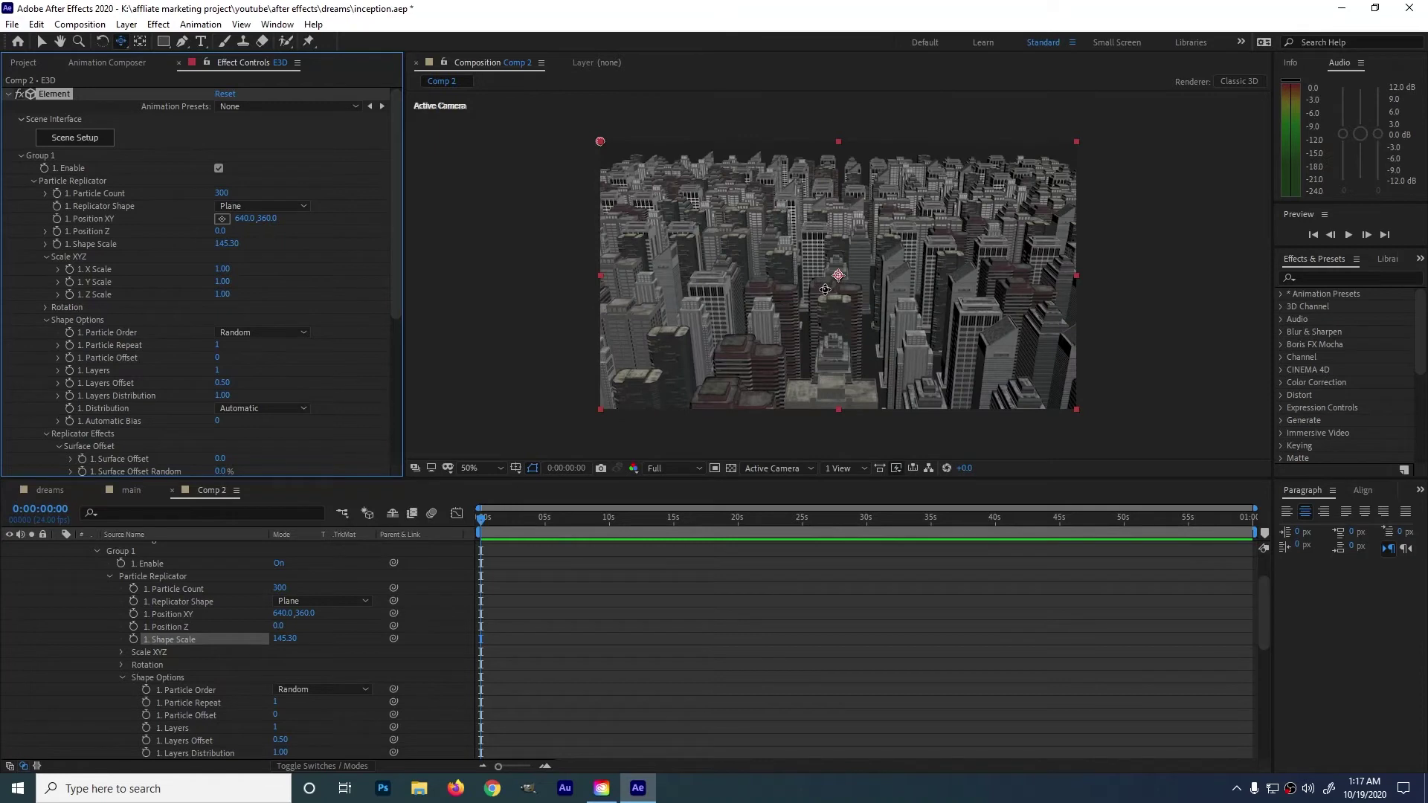
left_click_drag(825, 289, 827, 354)
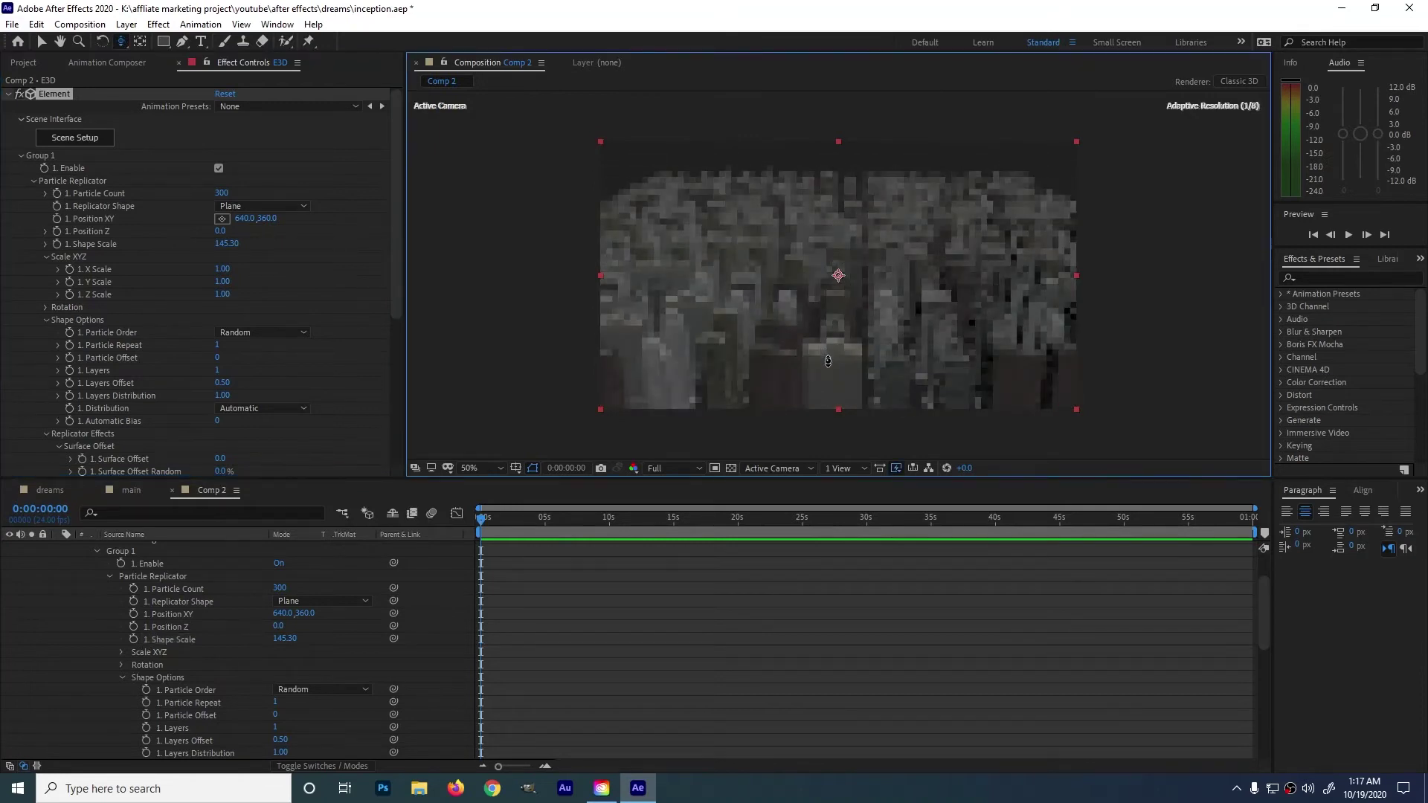
key("c")
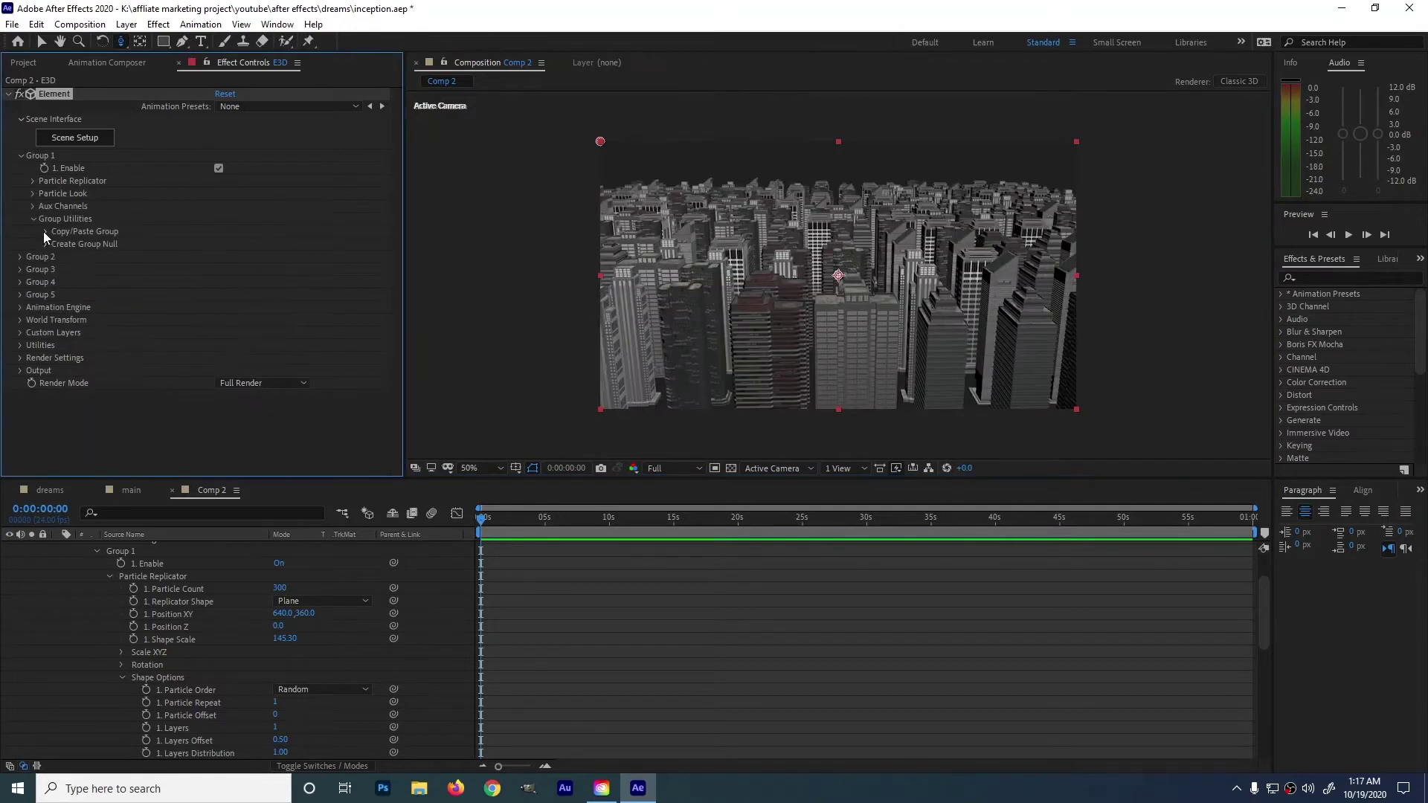
Step: Copy Group 1's settings and paste them into Group 2
left_click(46, 231)
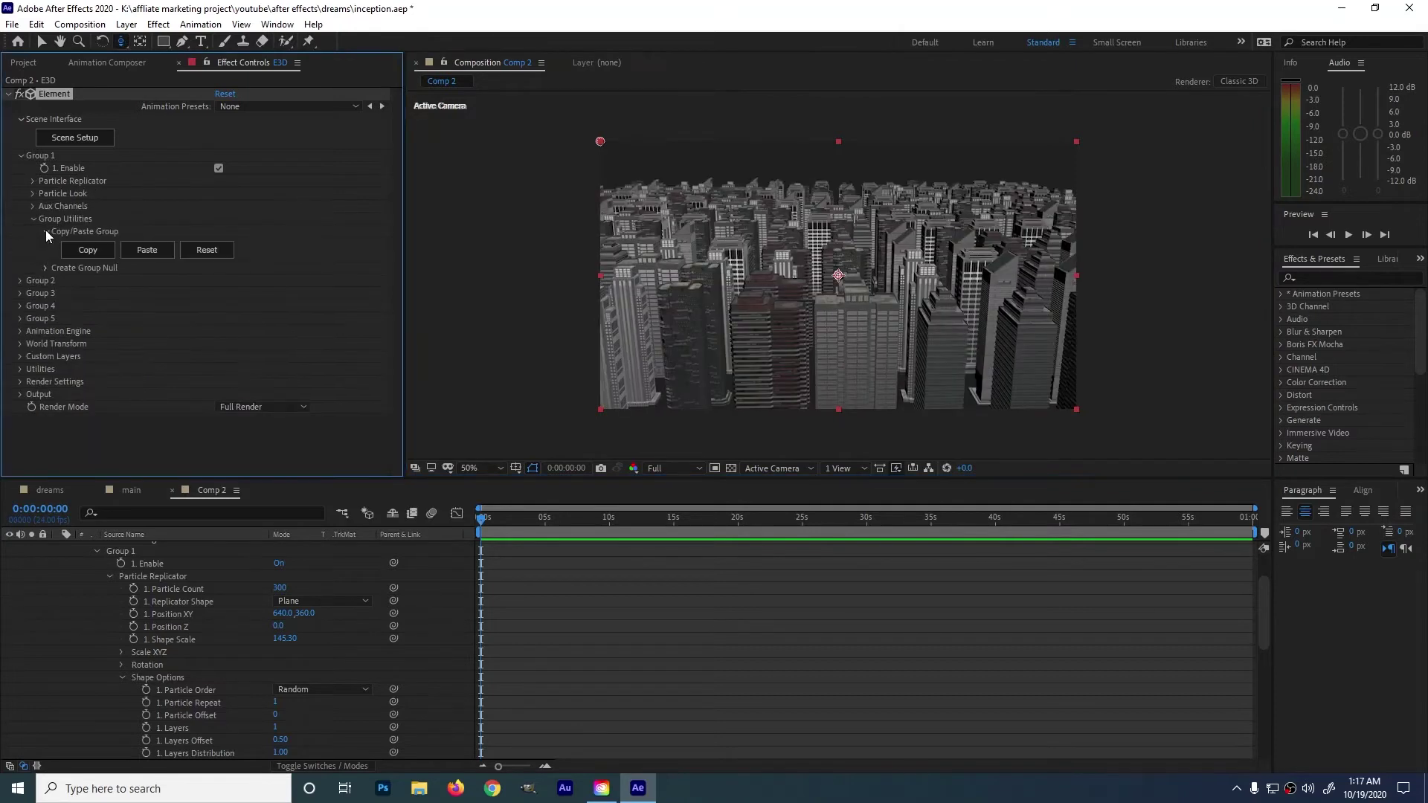
left_click(81, 254)
left_click(19, 281)
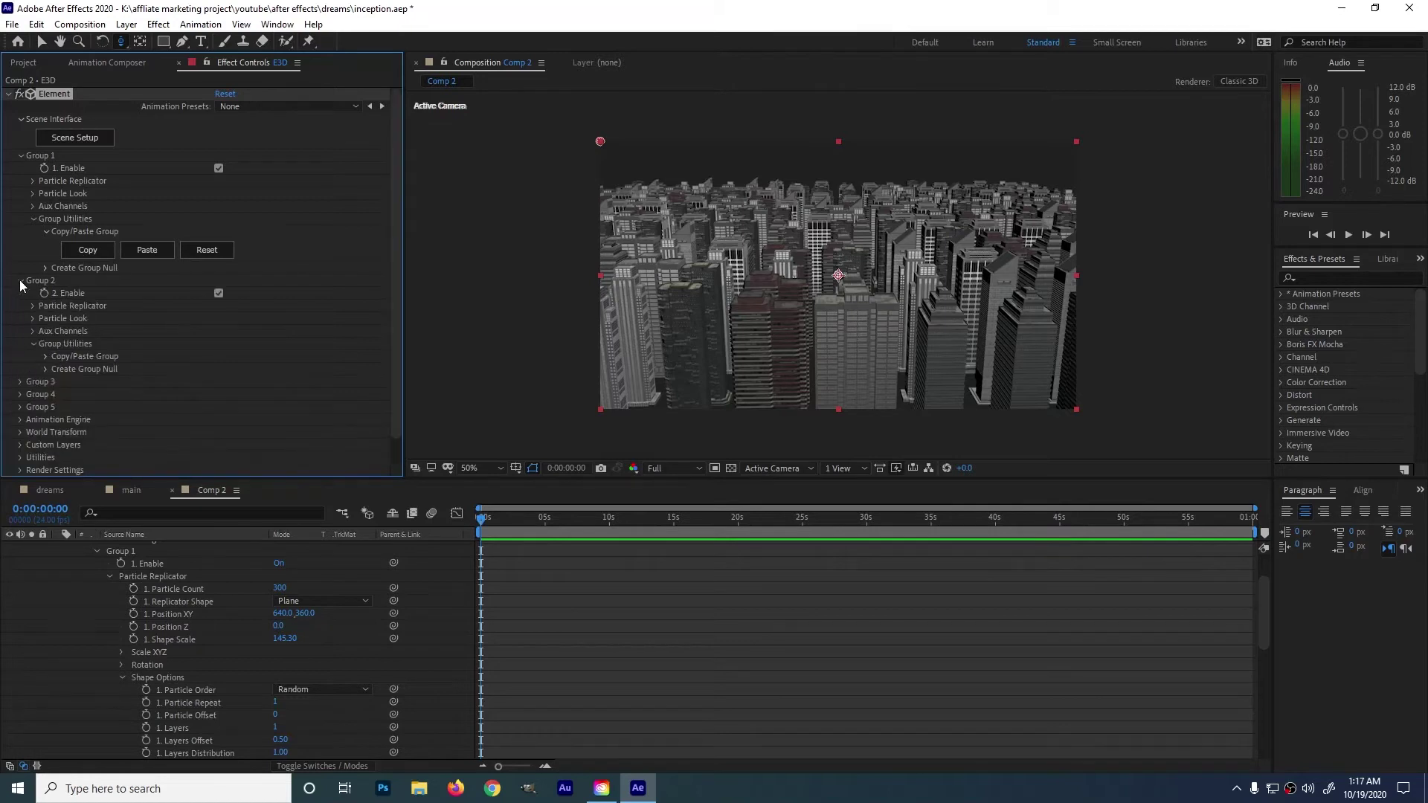
left_click(44, 355)
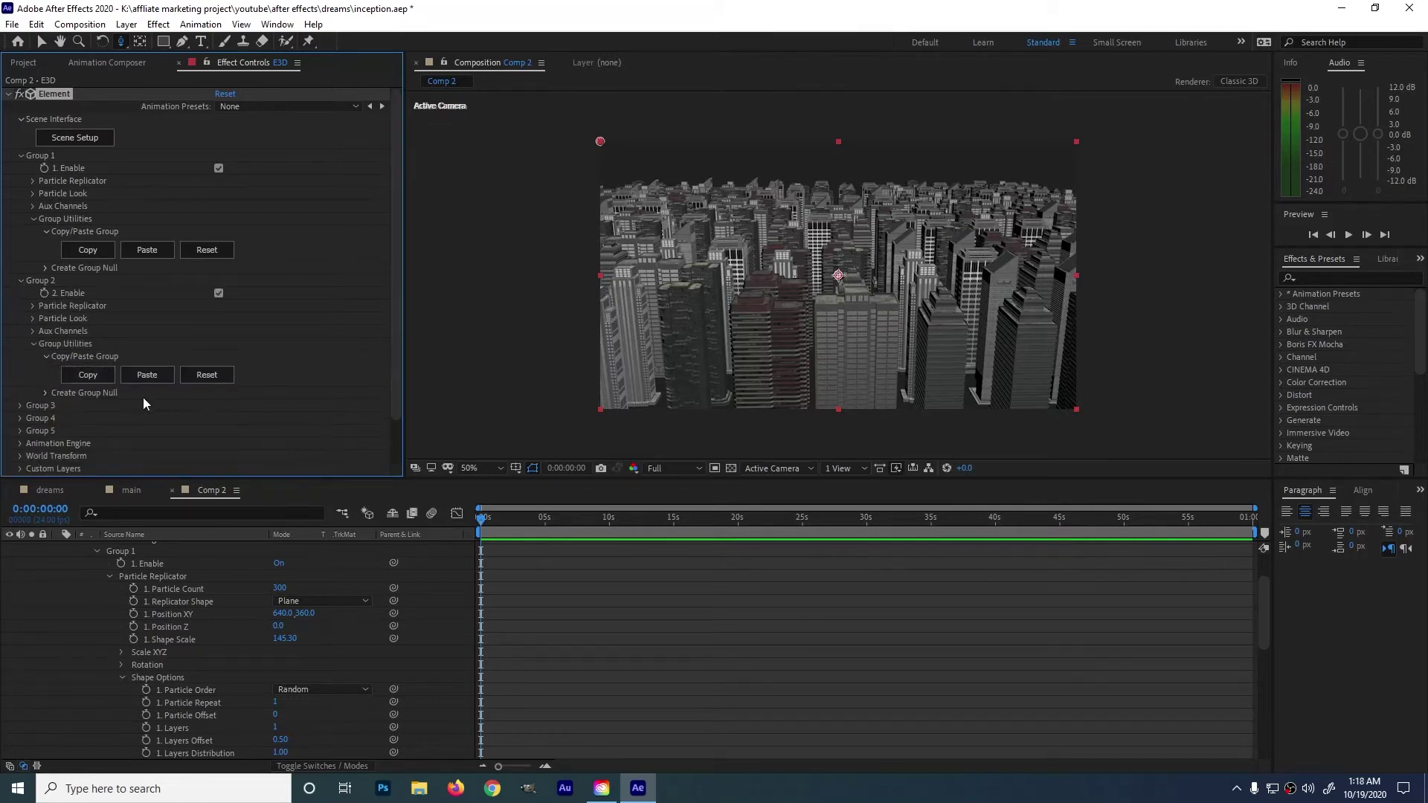
left_click(147, 376)
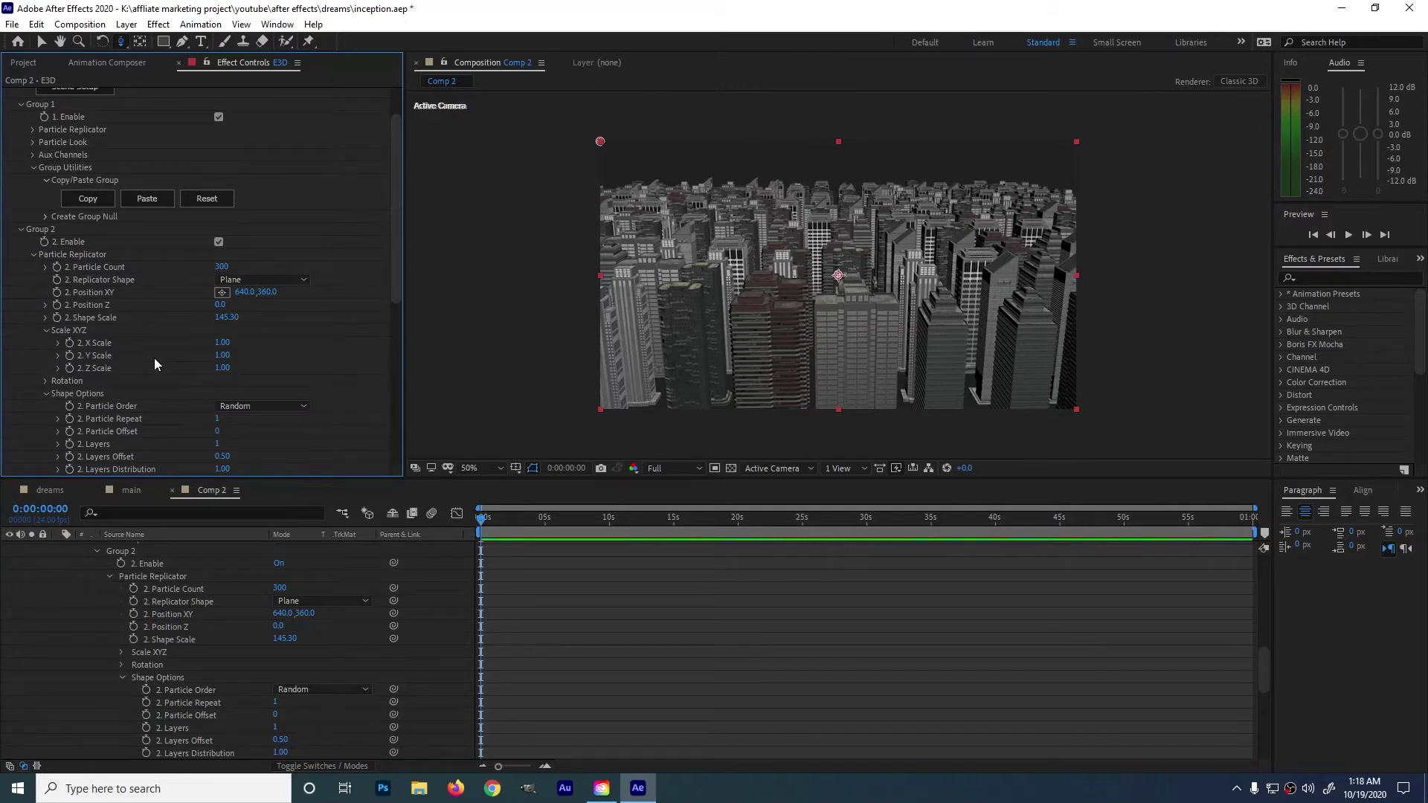
Step: Set Group 2's Particle Count to 30 and Particle Size to 18.30
left_click(223, 267)
type("30")
key("Return")
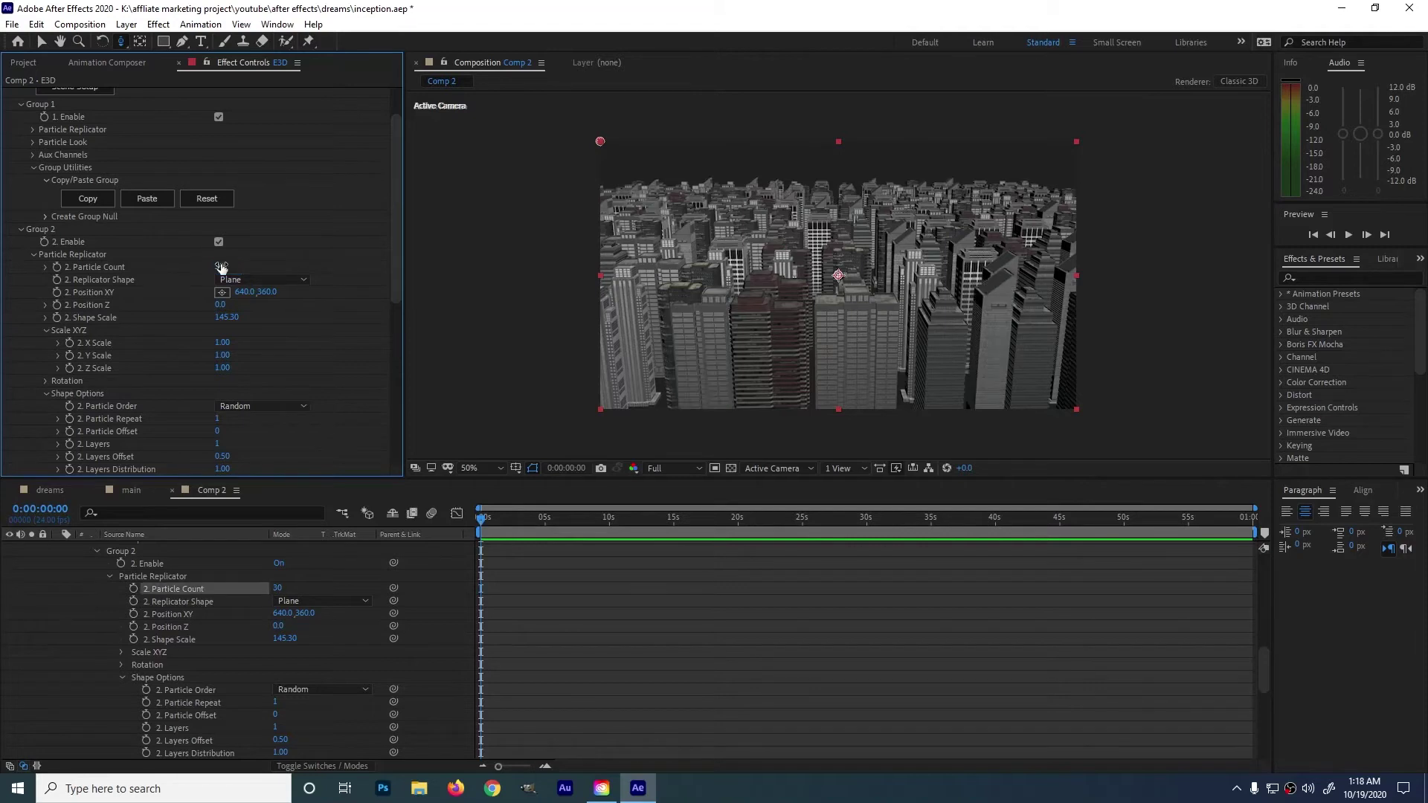
scroll(34, 327, "down", 5)
left_click(34, 327)
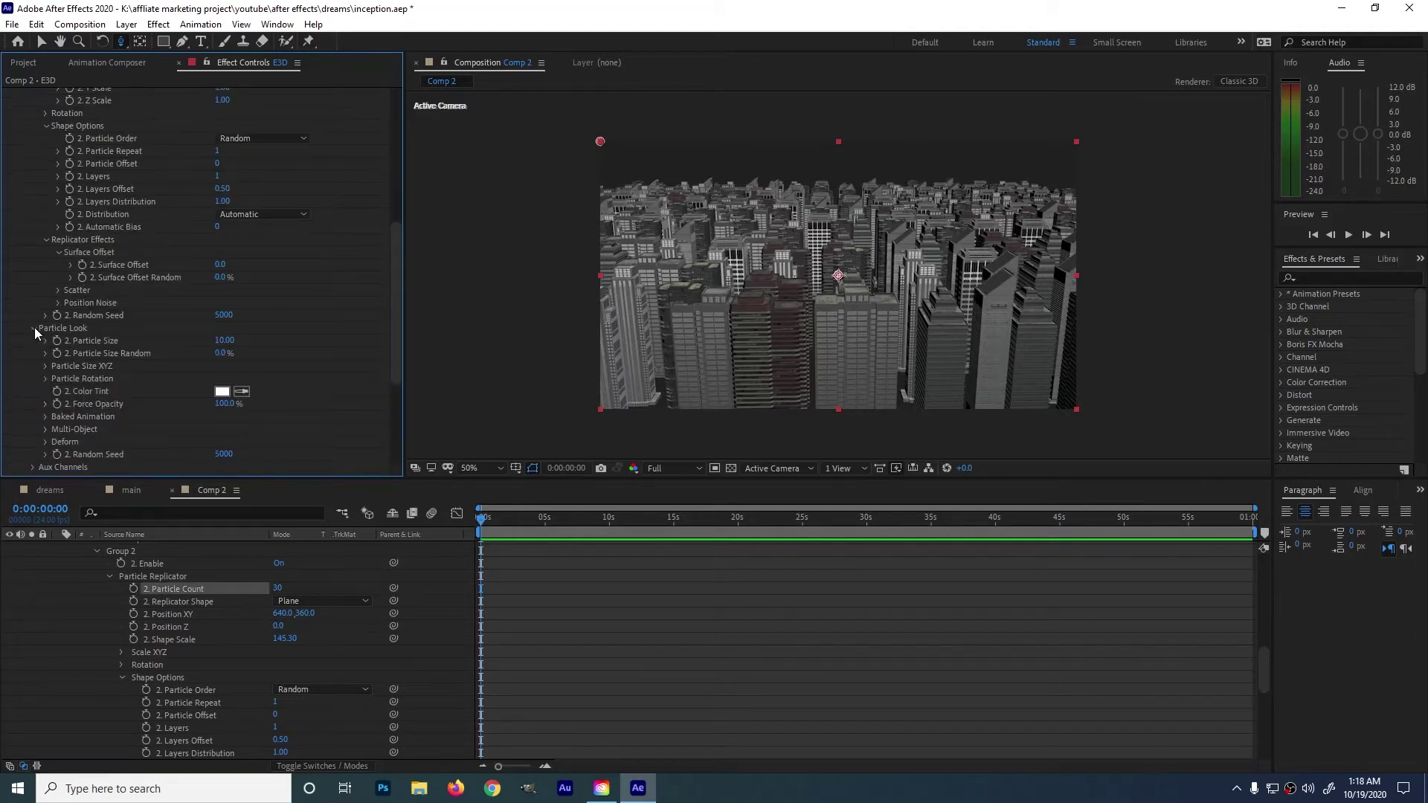
scroll(45, 296, "down", 1)
left_click(45, 296)
left_click_drag(225, 296, 279, 299)
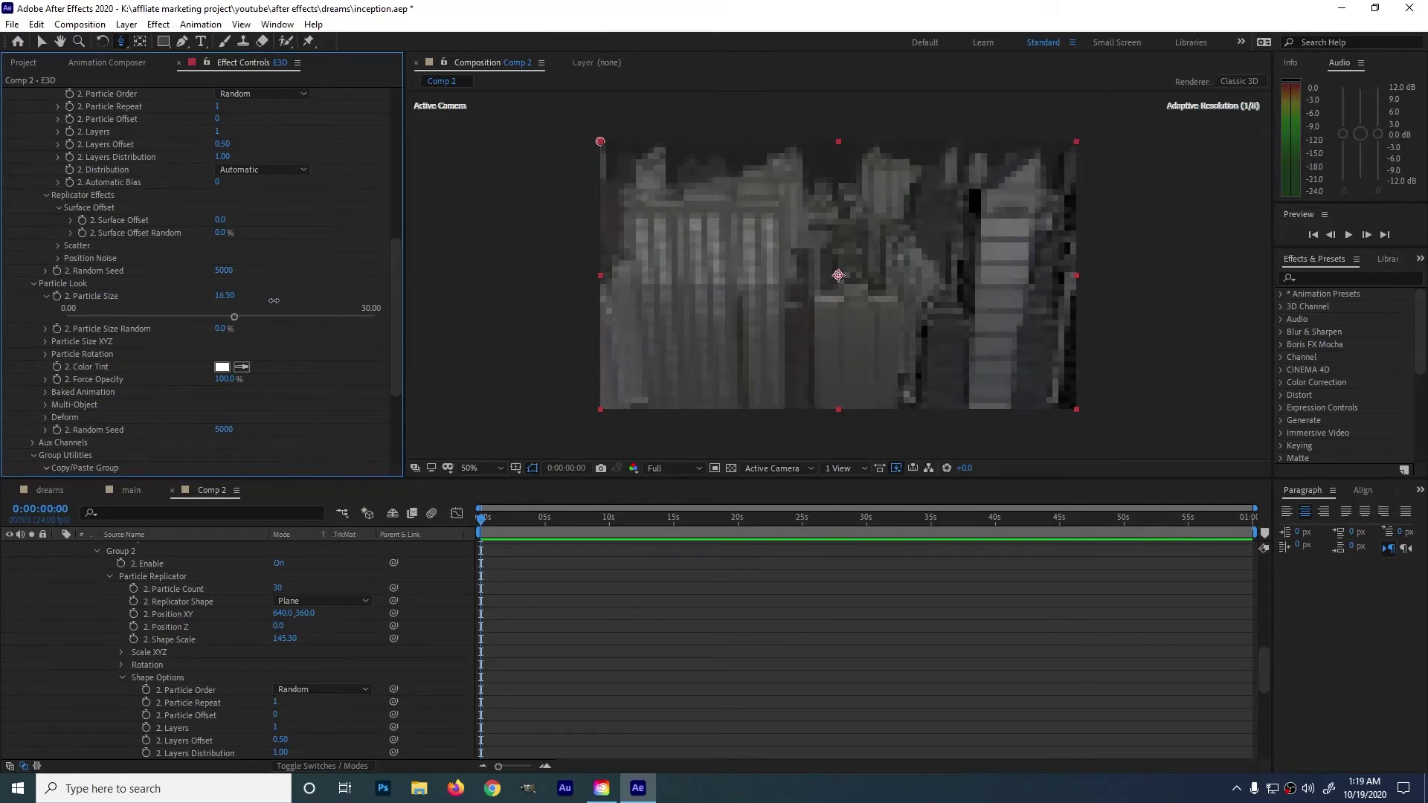
scroll(30, 227, "up", 10)
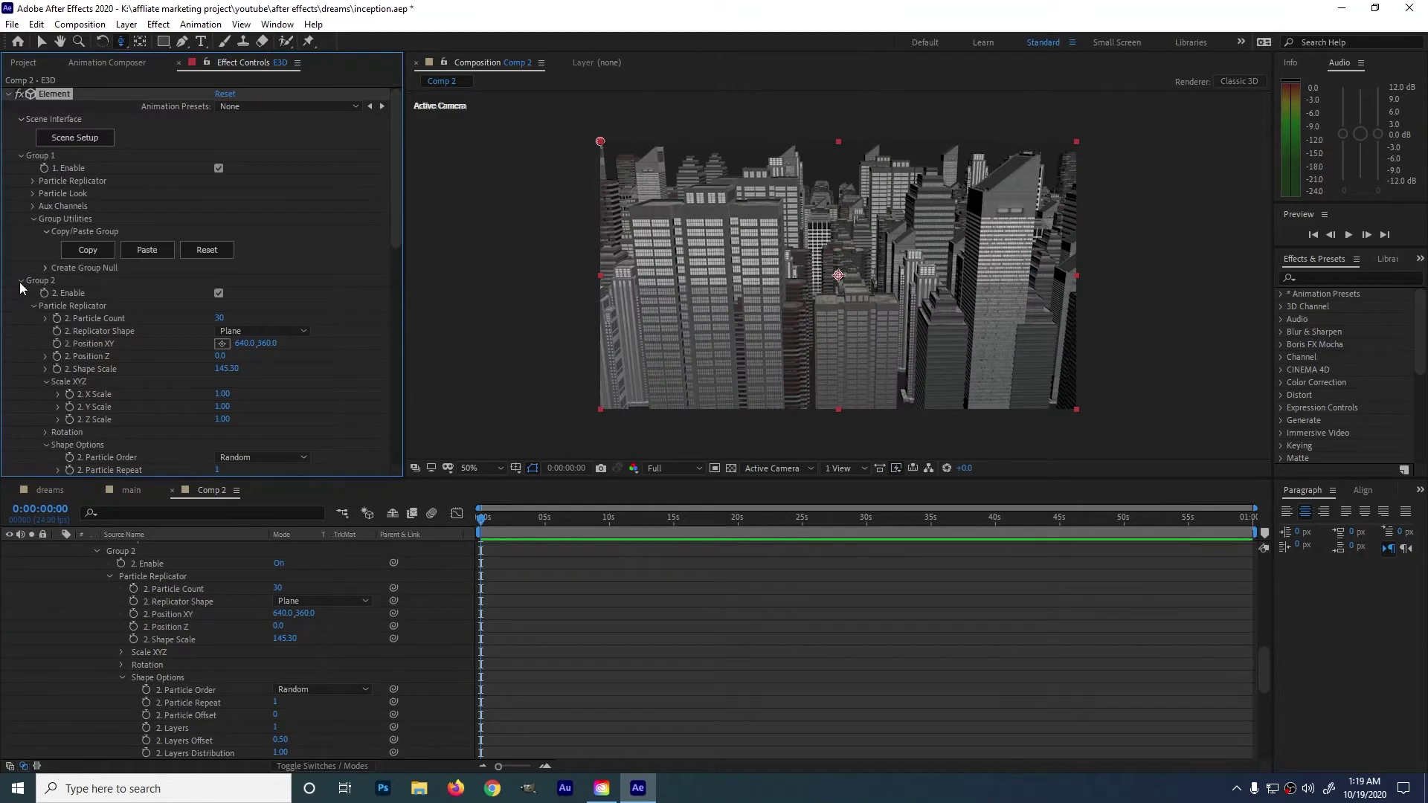
Step: Keyframe Group 1's X Rotation Particle to 23° at 0:00:04:14
left_click(32, 193)
left_click(46, 243)
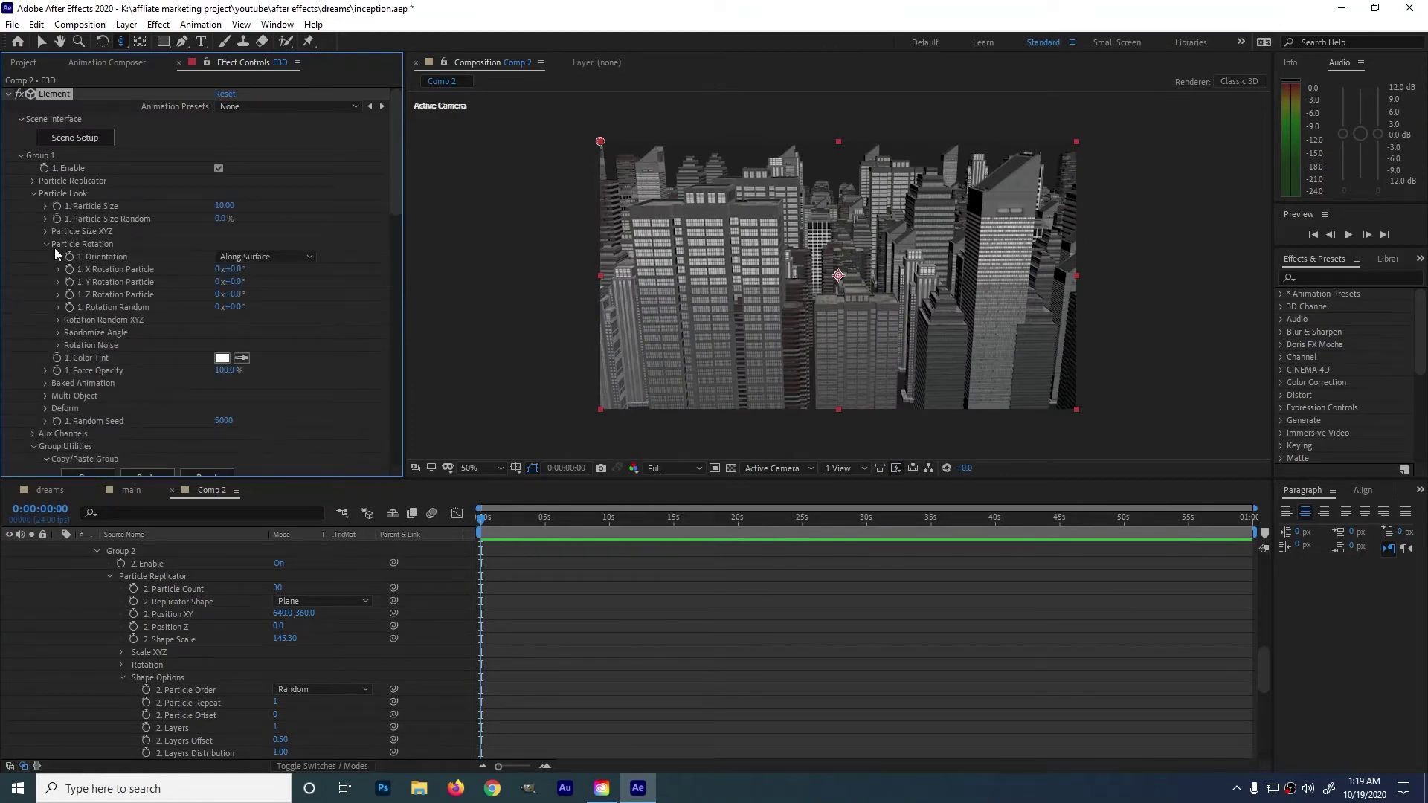
key("u")
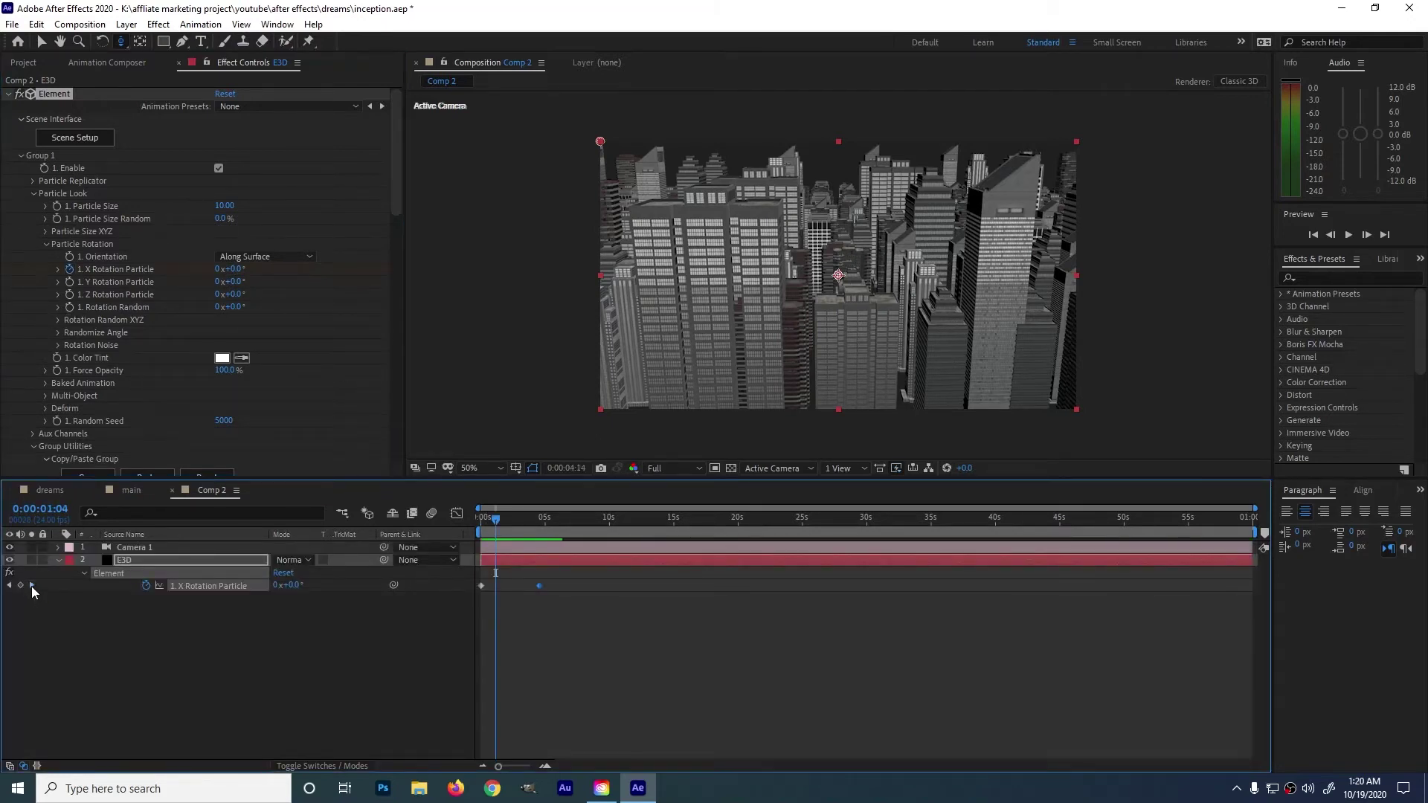
left_click(32, 585)
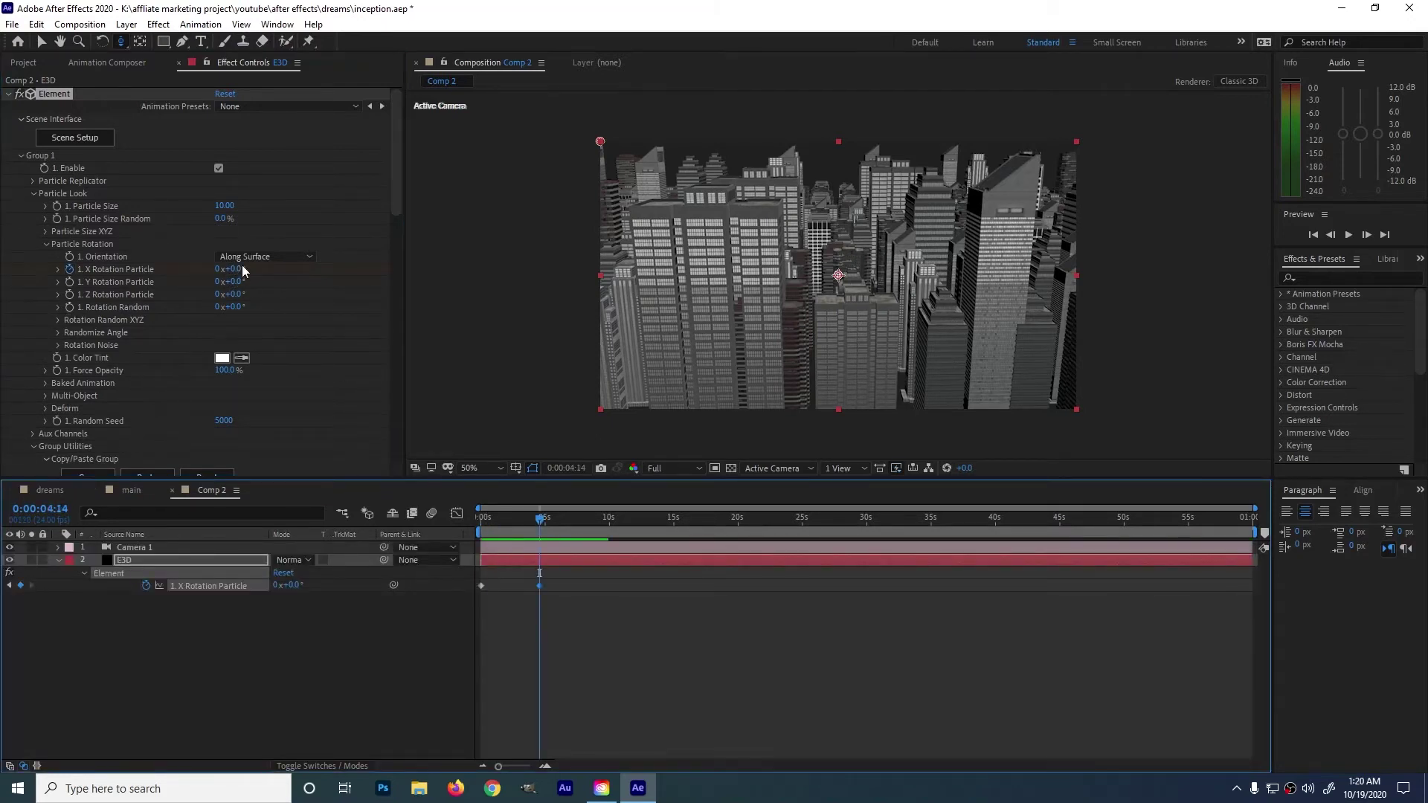
left_click_drag(242, 266, 255, 268)
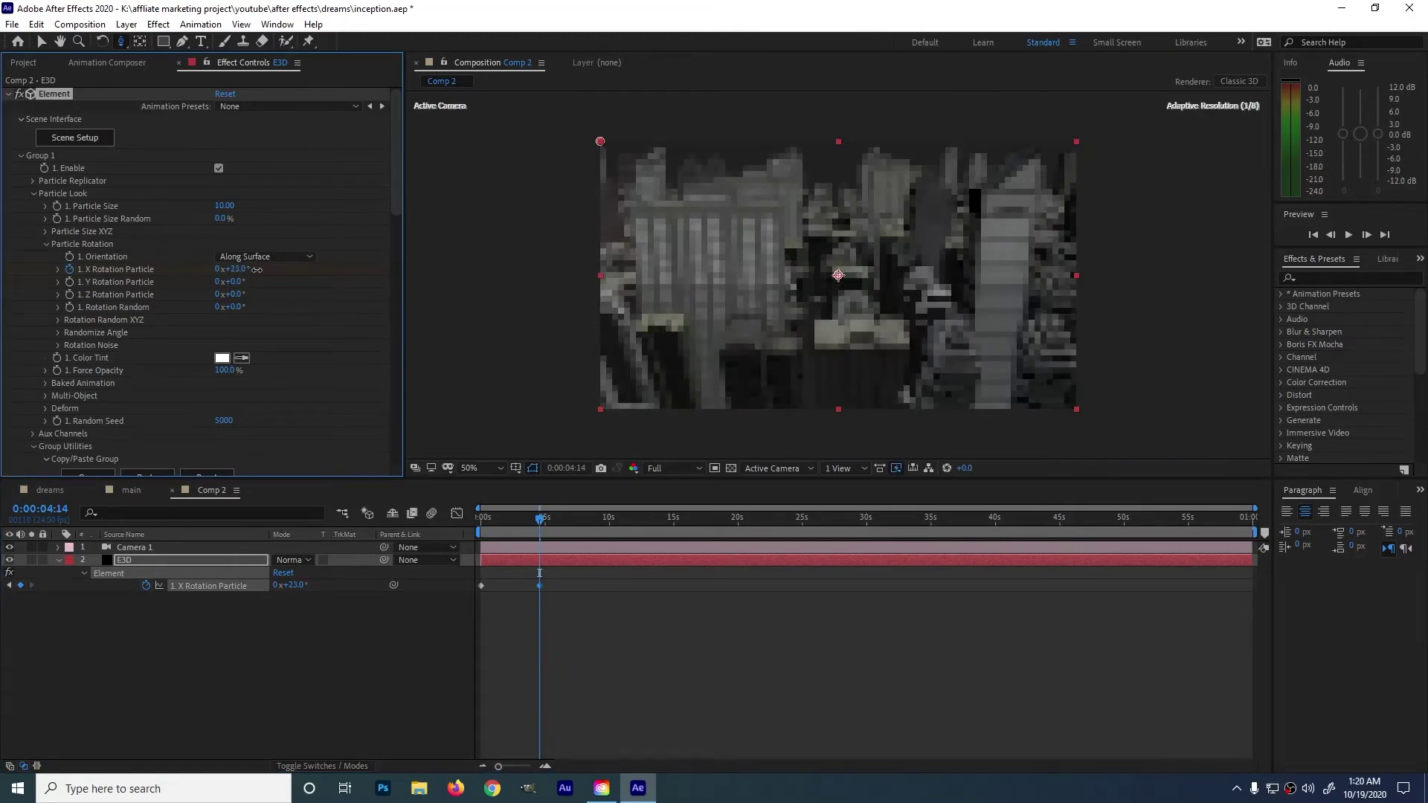
Step: Animate Y Rotation Random from 0° to 51° at 0:00:04:14 and ease all rotation keyframes
left_click(58, 320)
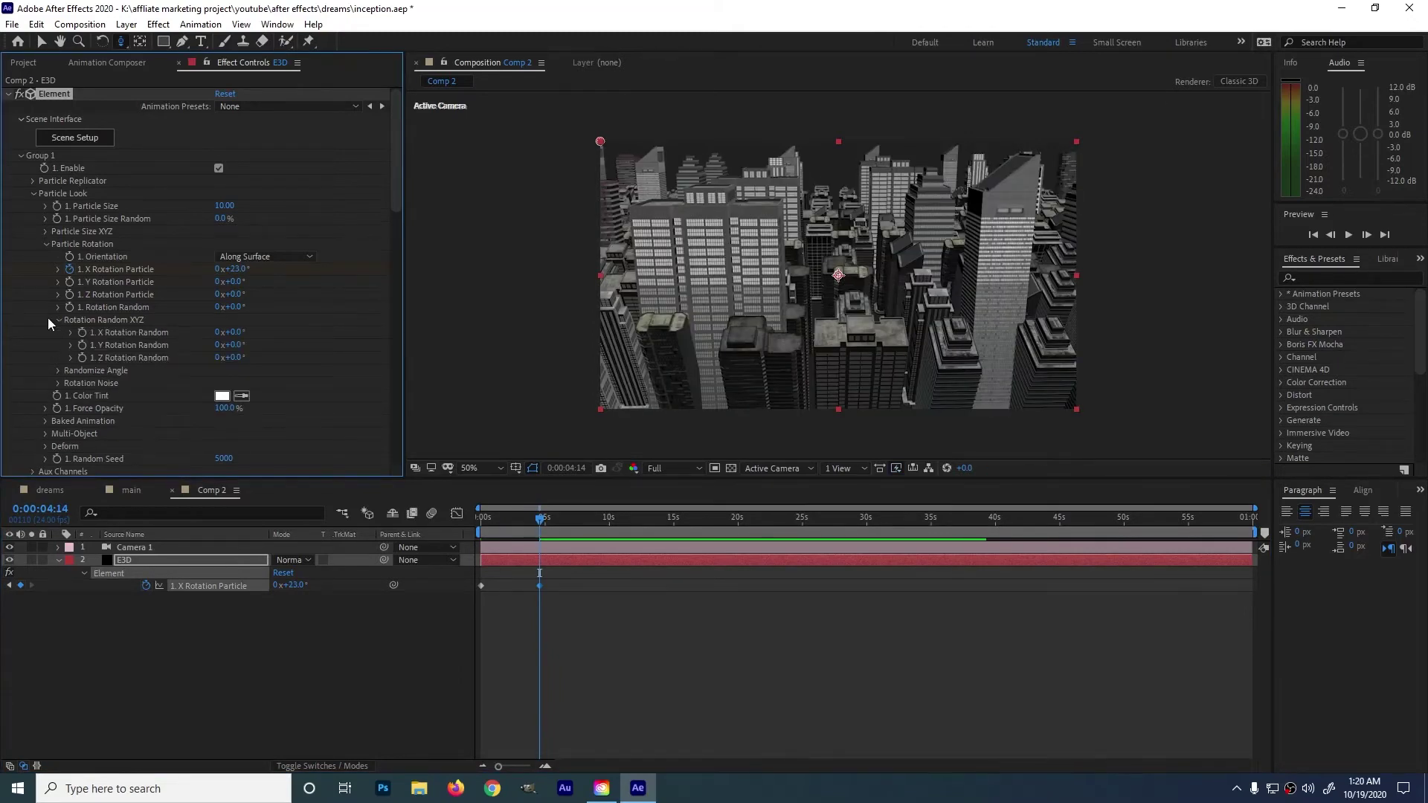
key("Home")
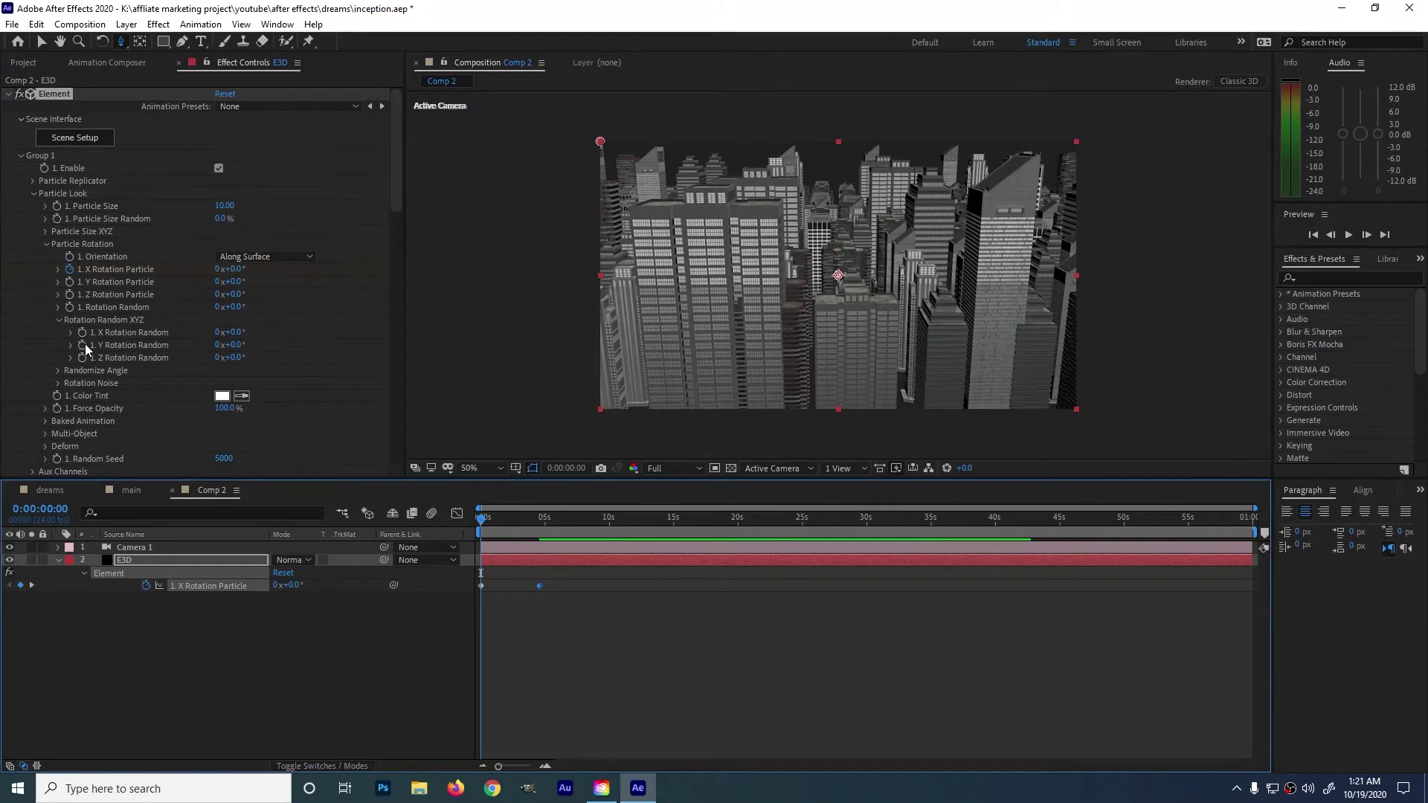
left_click(82, 345)
key("k")
left_click(21, 598)
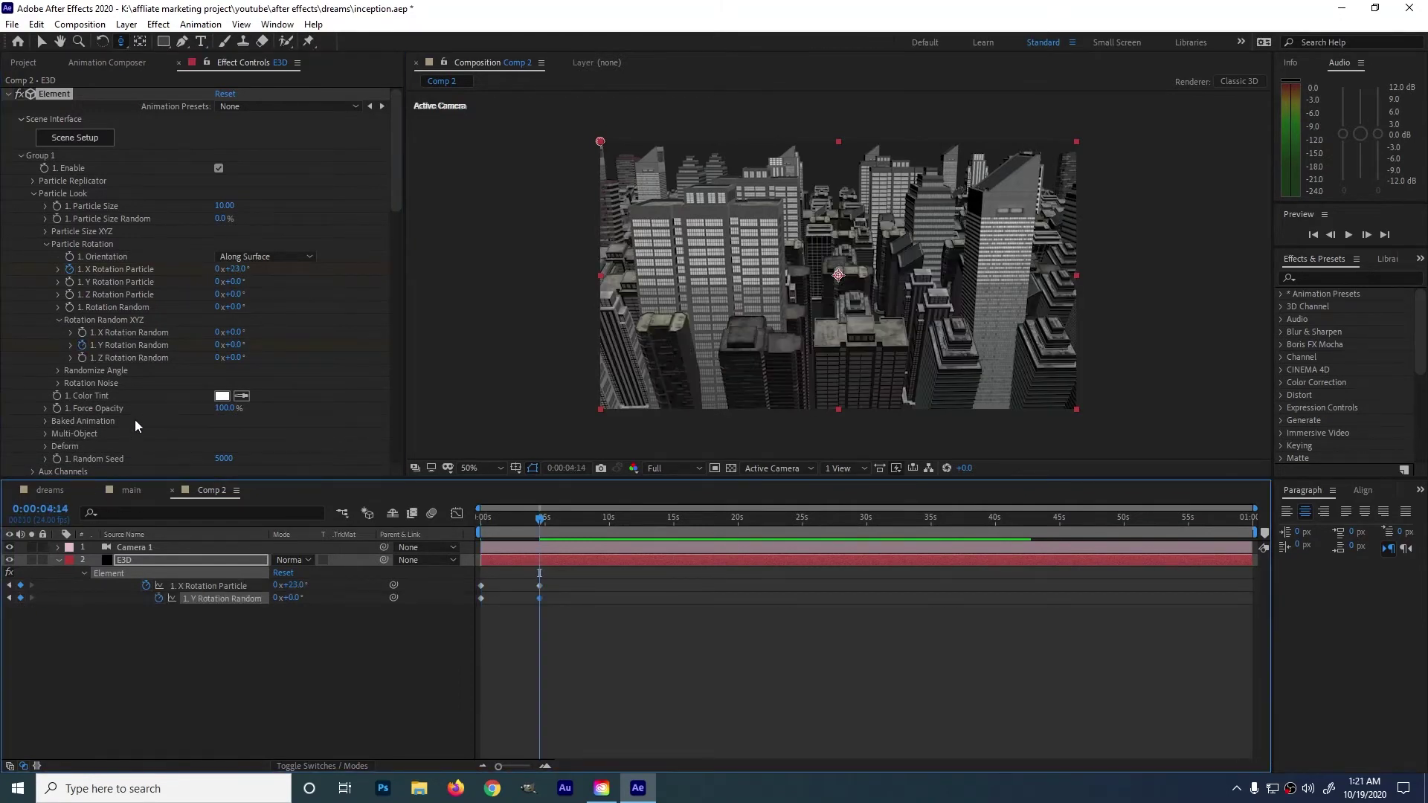
left_click_drag(236, 345, 269, 344)
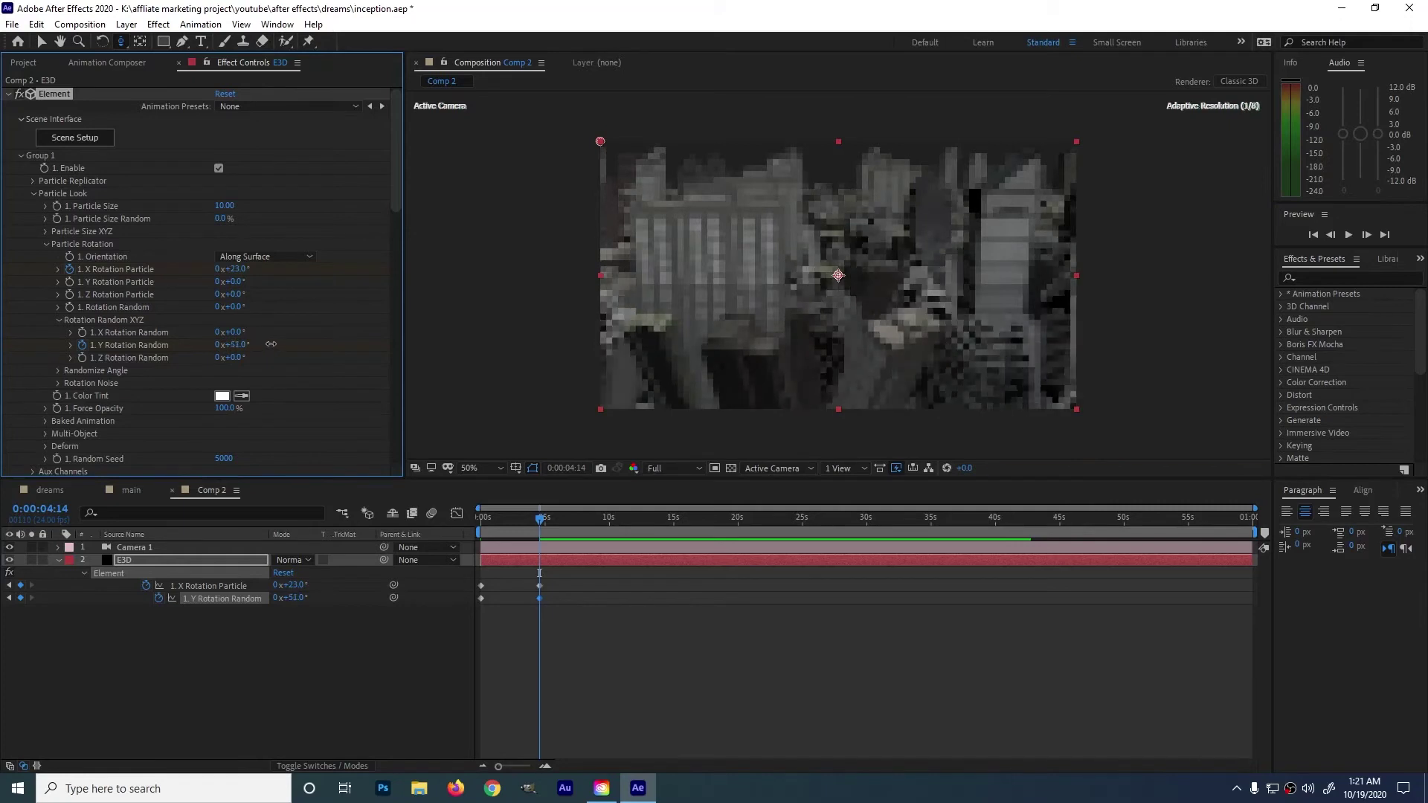
left_click_drag(476, 577, 557, 642)
key("F9")
key("space")
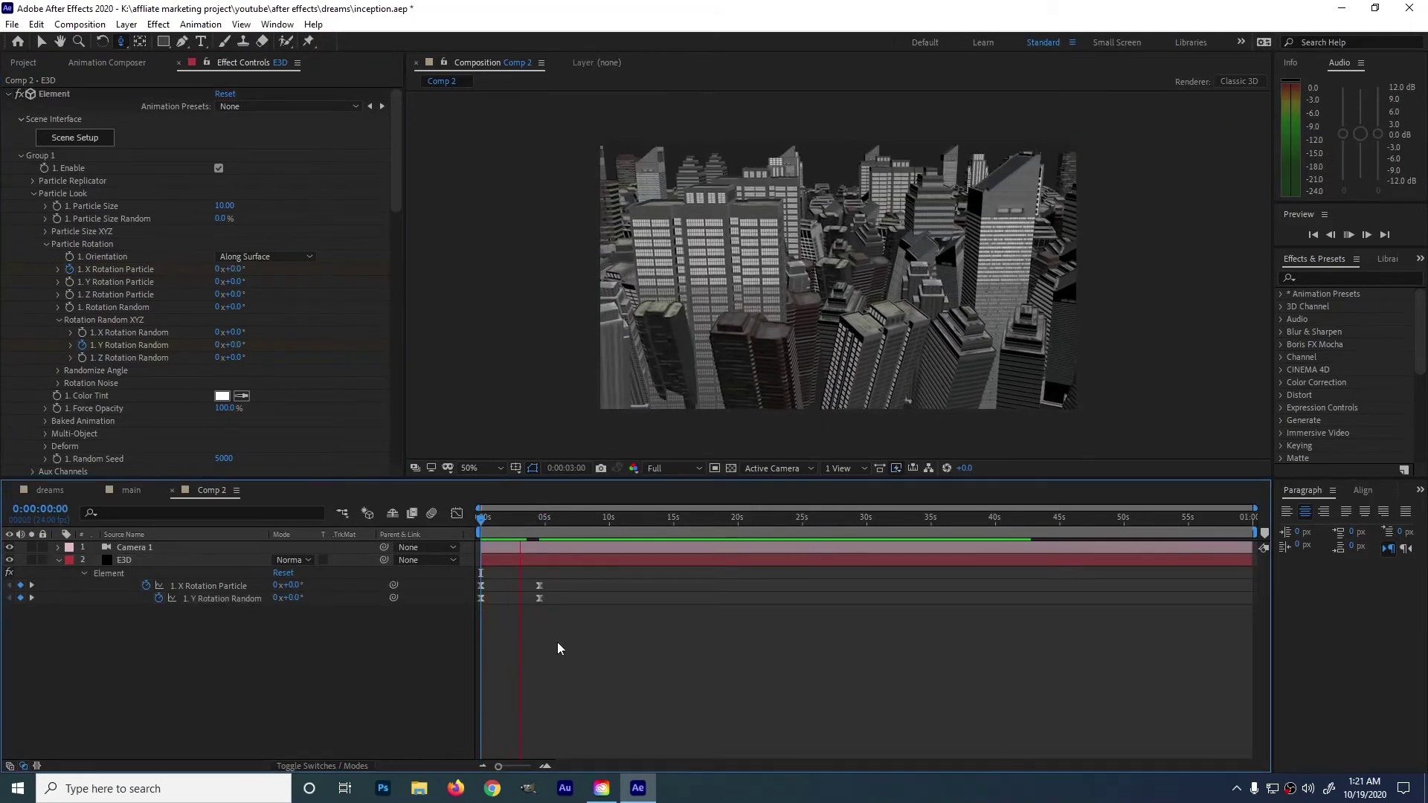
Step: Replay the rotating city preview from the start and stop it at 0:00:05:05
key("space")
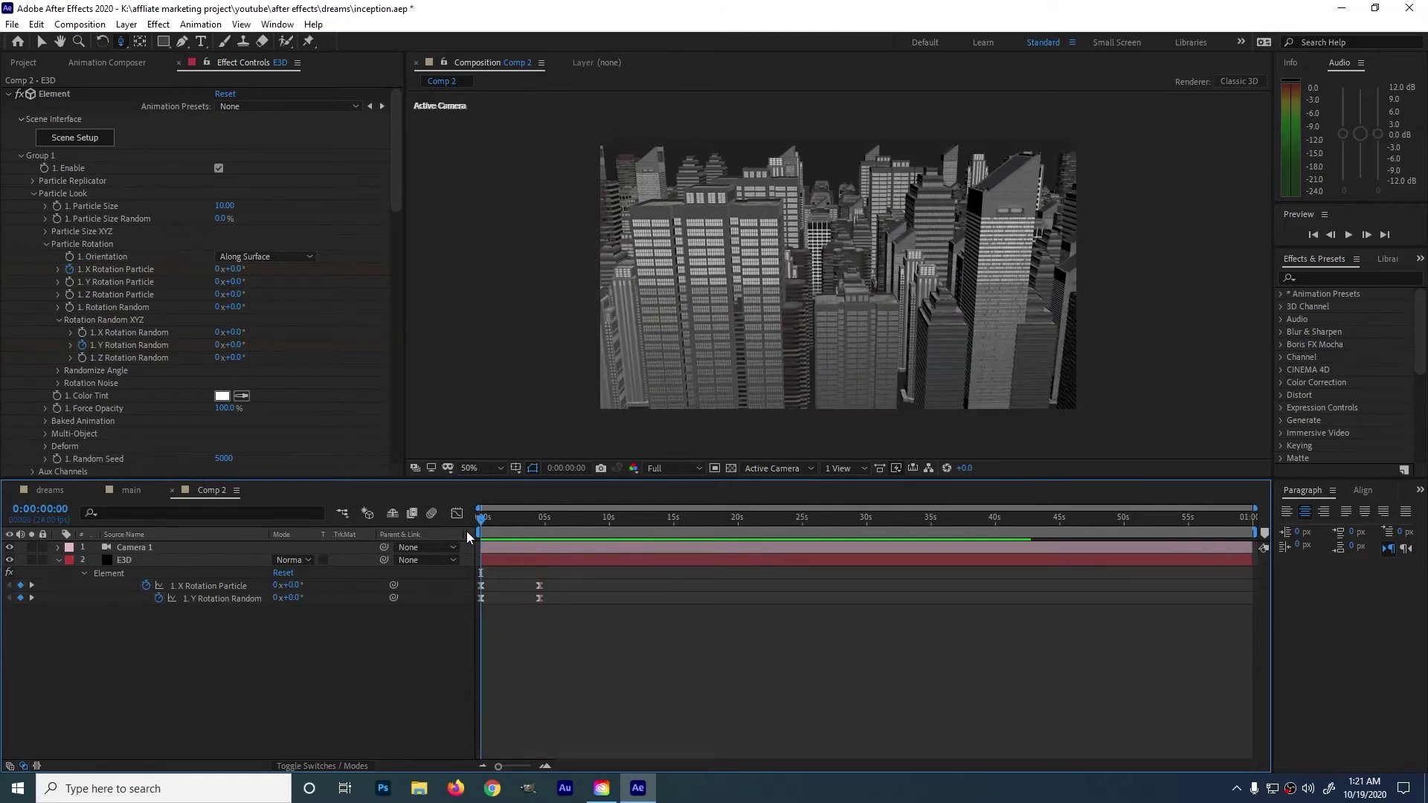
key("space")
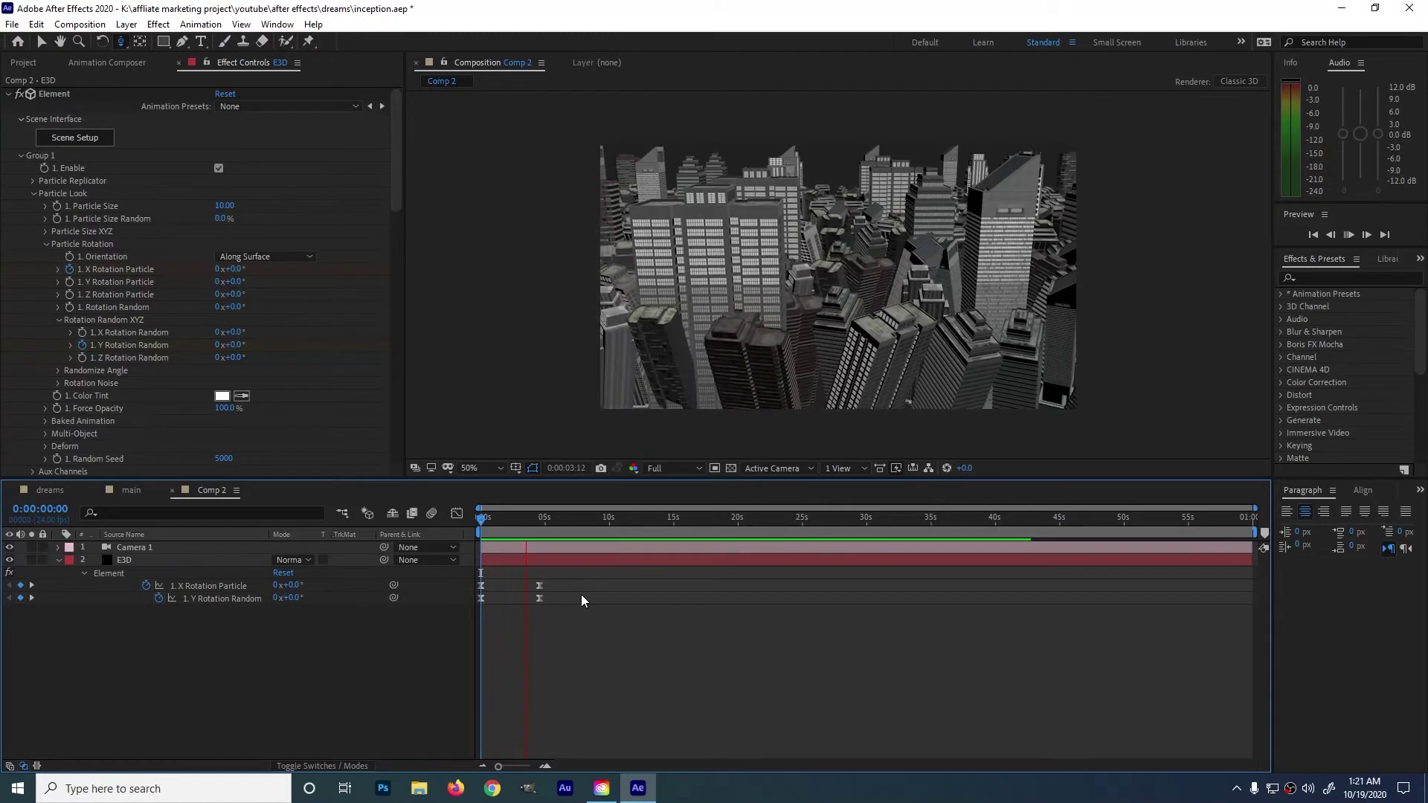
key("space")
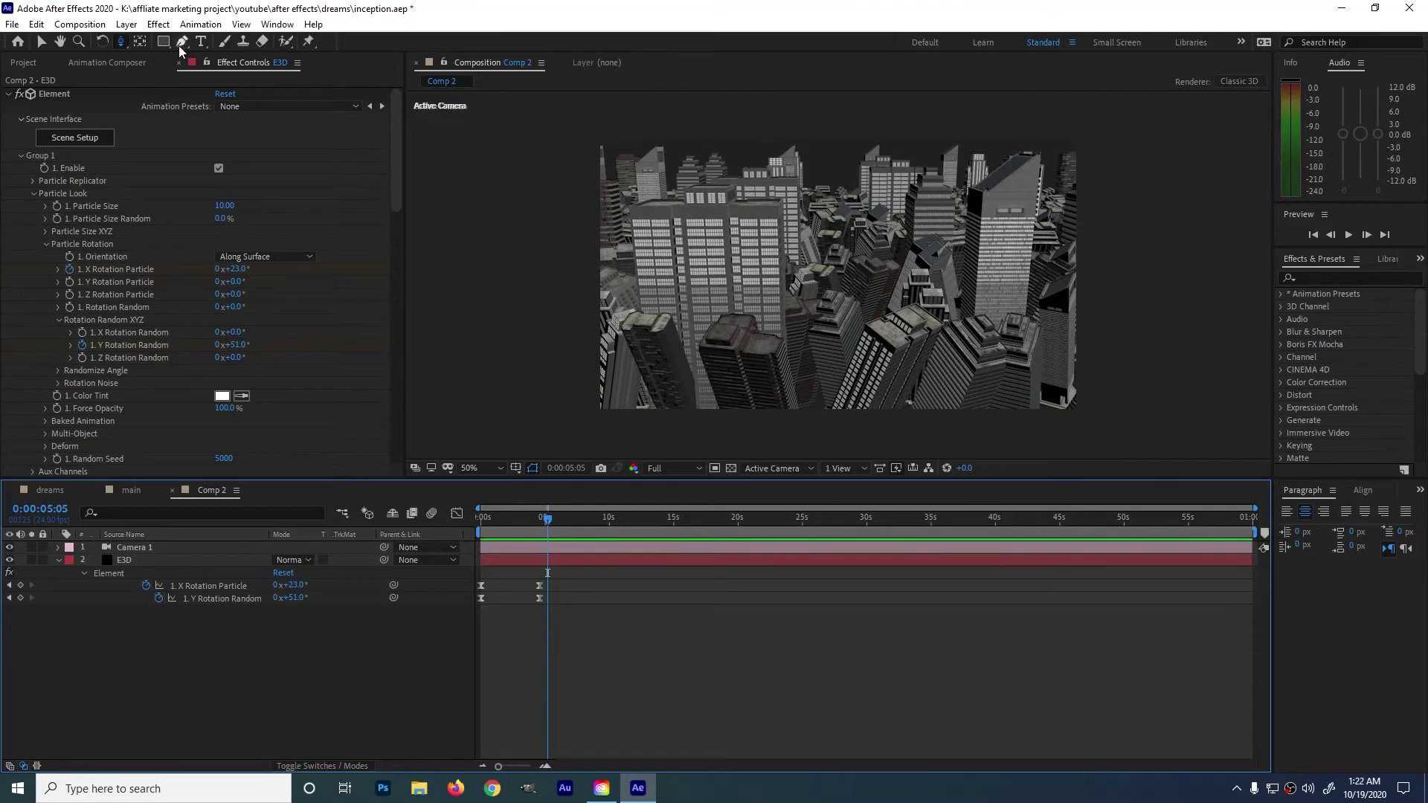
Step: Create a text layer reading 'WALA LANG' over the city
left_click(200, 43)
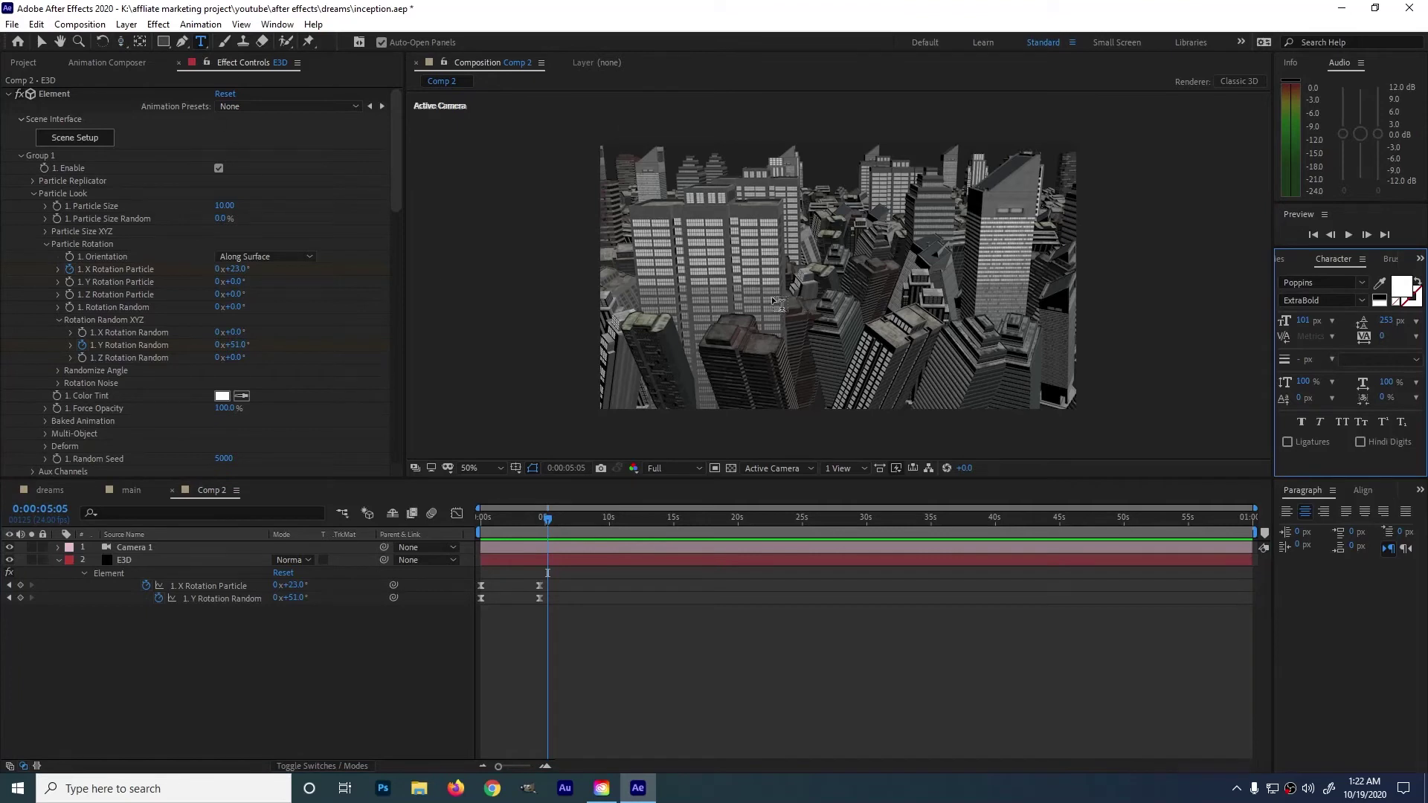
left_click(826, 275)
type("WALA")
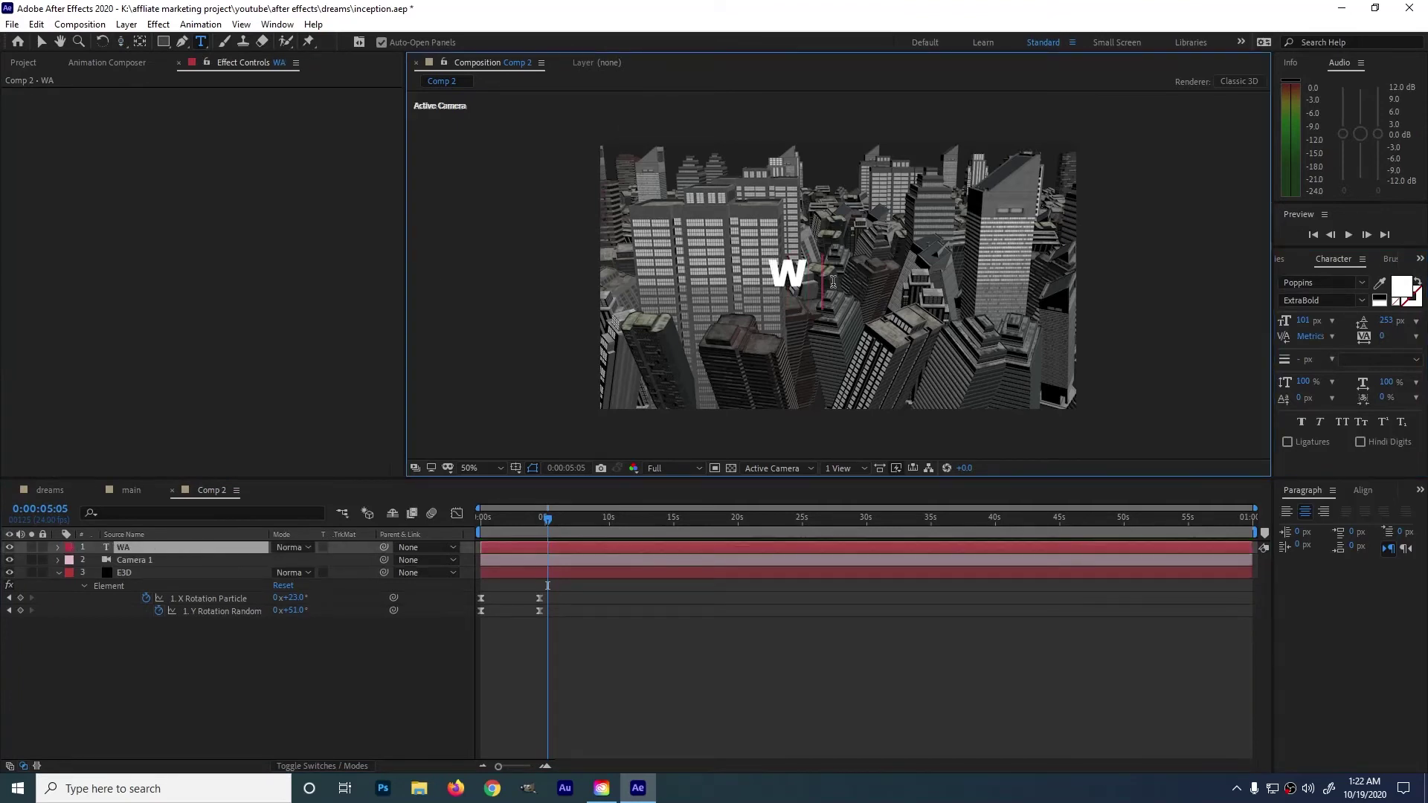
type(" LANG")
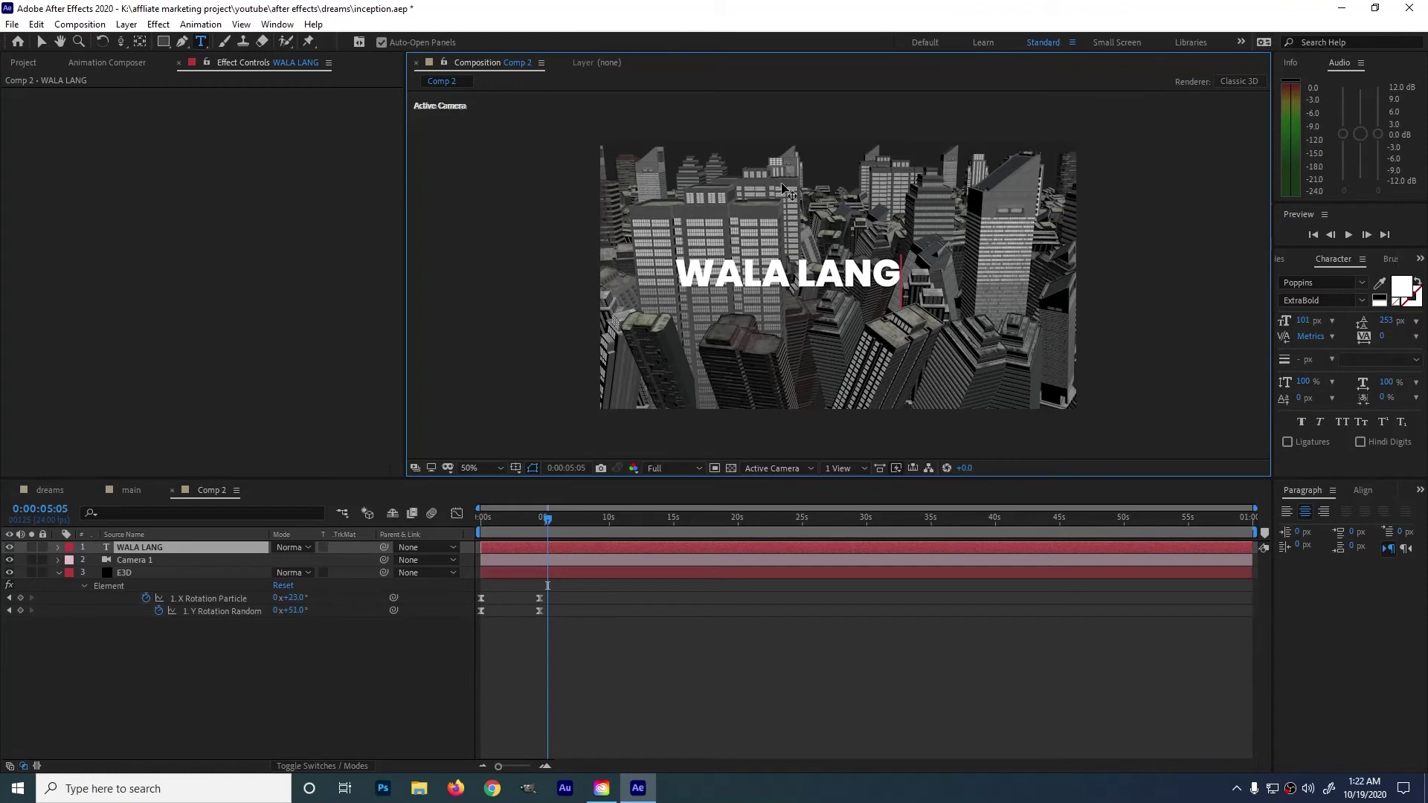
left_click(40, 43)
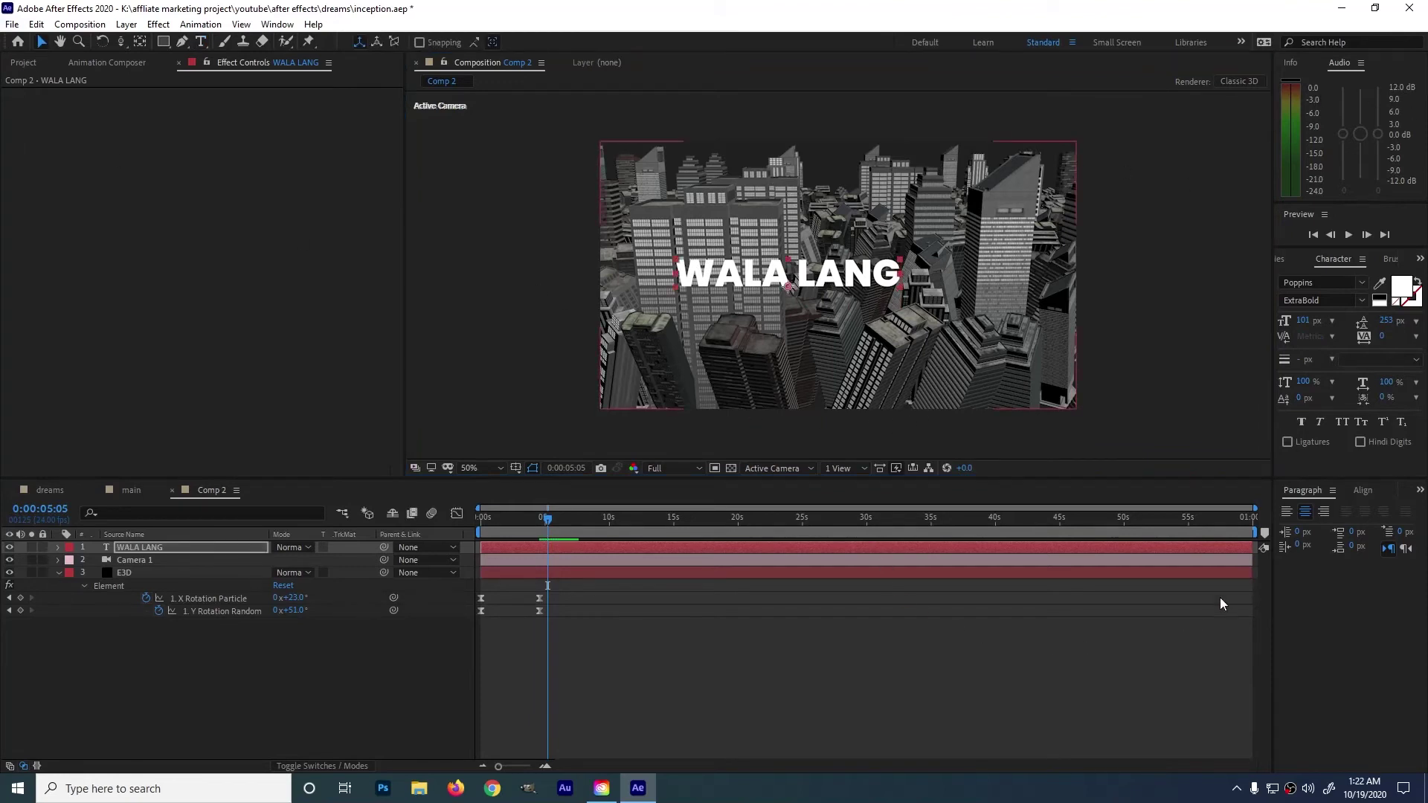
Step: Align the WALA LANG text to the horizontal and vertical centre of the comp, then select the E3D layer
left_click(1361, 491)
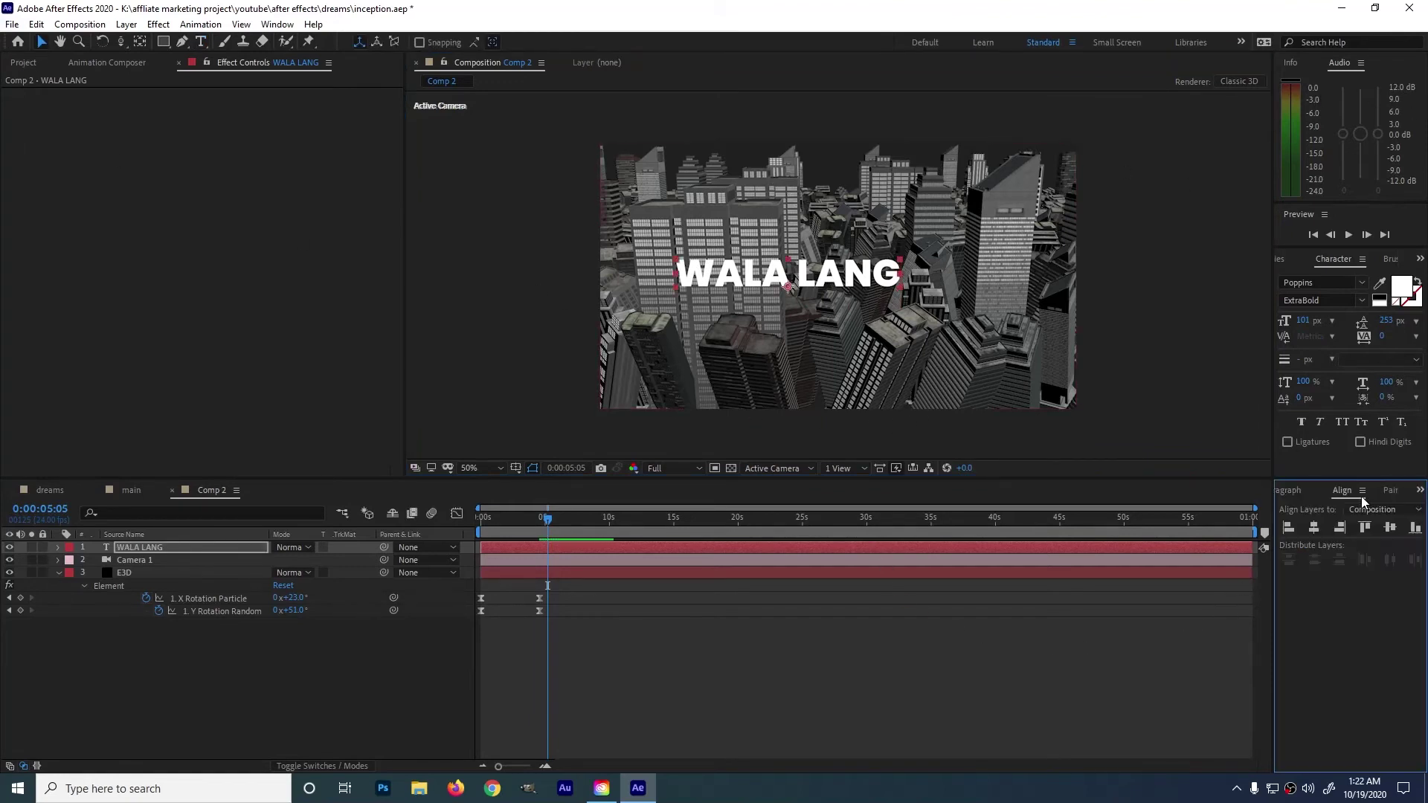
left_click(1314, 528)
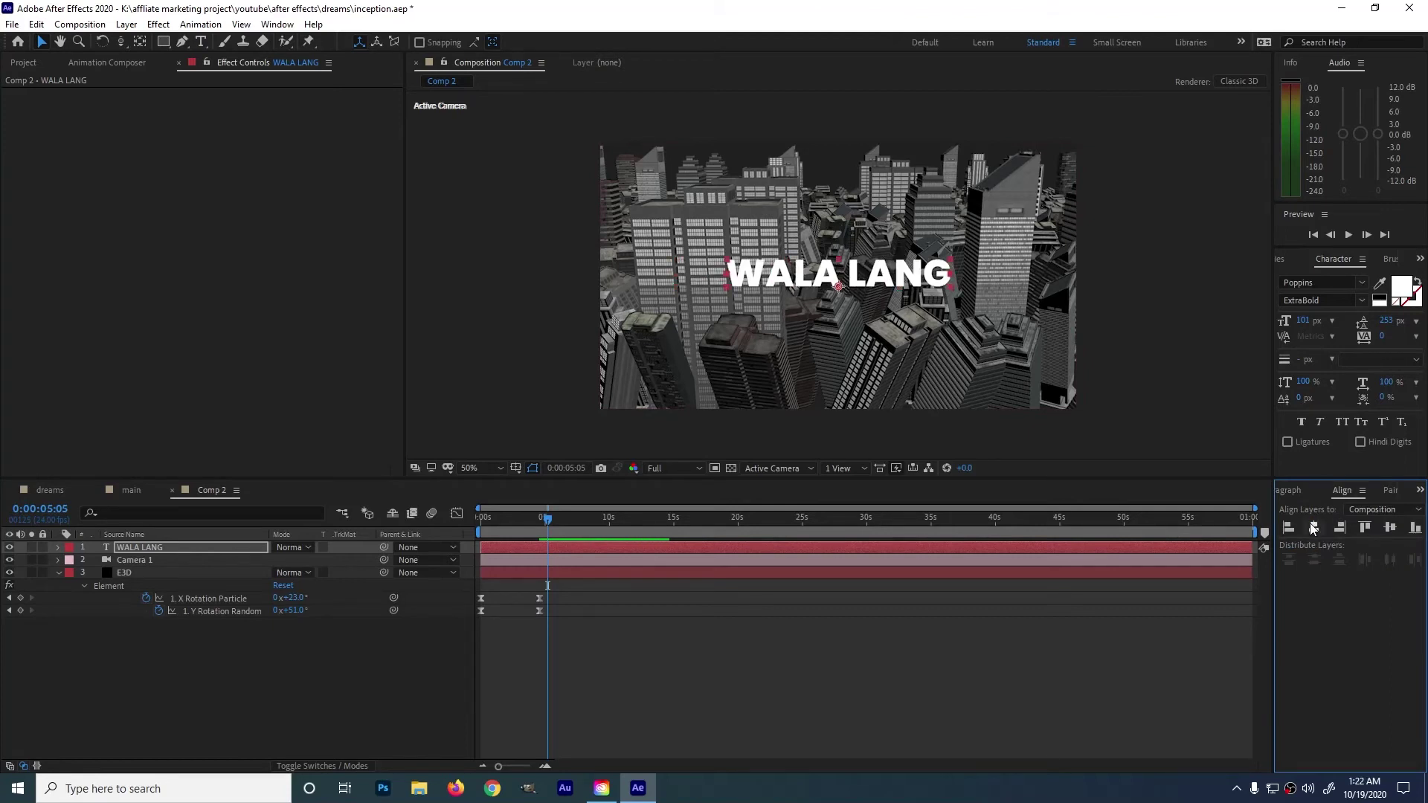
left_click(1390, 527)
left_click(165, 572)
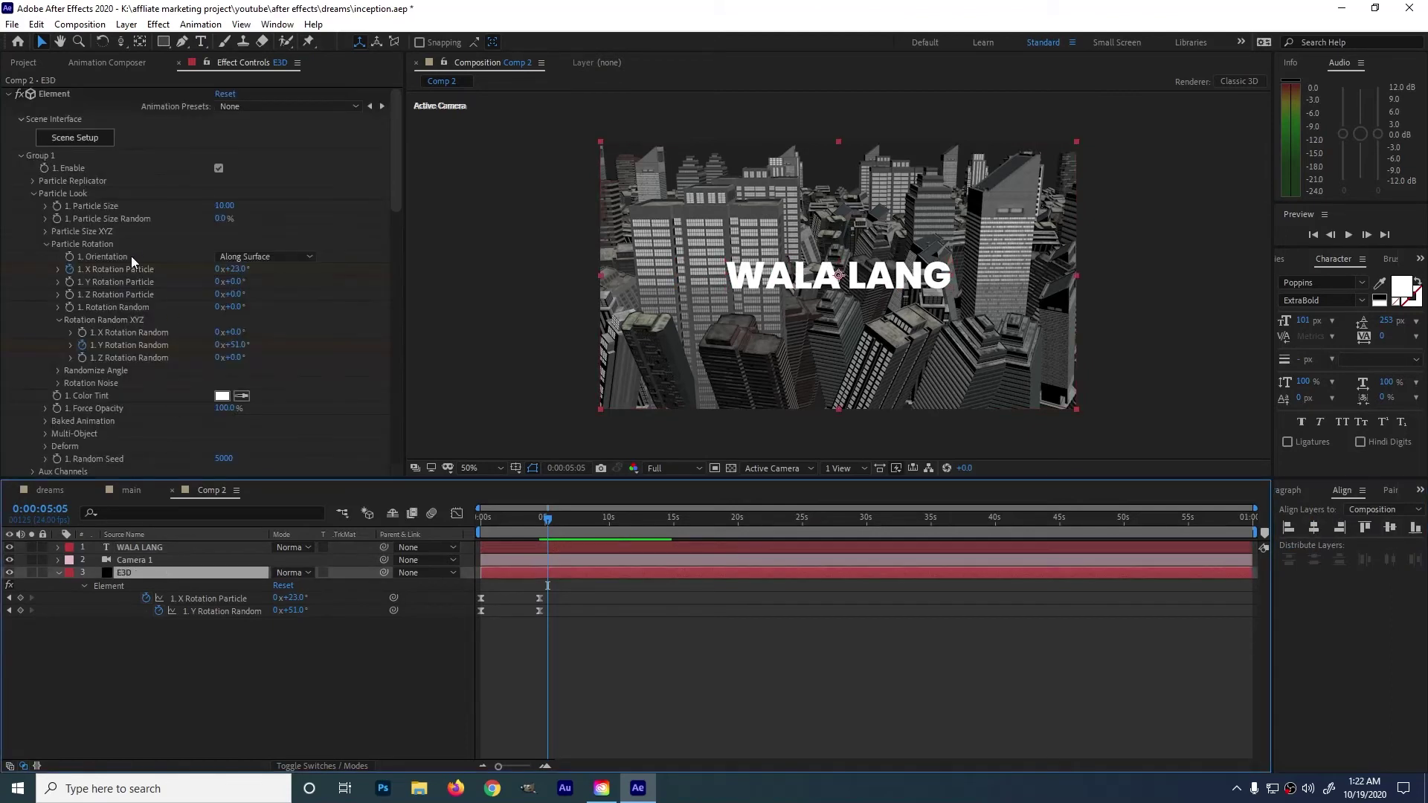
Step: Set Element's Custom Text and Masks Path Layer 1 to the WALA LANG layer and enter Scene Setup
left_click(20, 156)
left_click(21, 243)
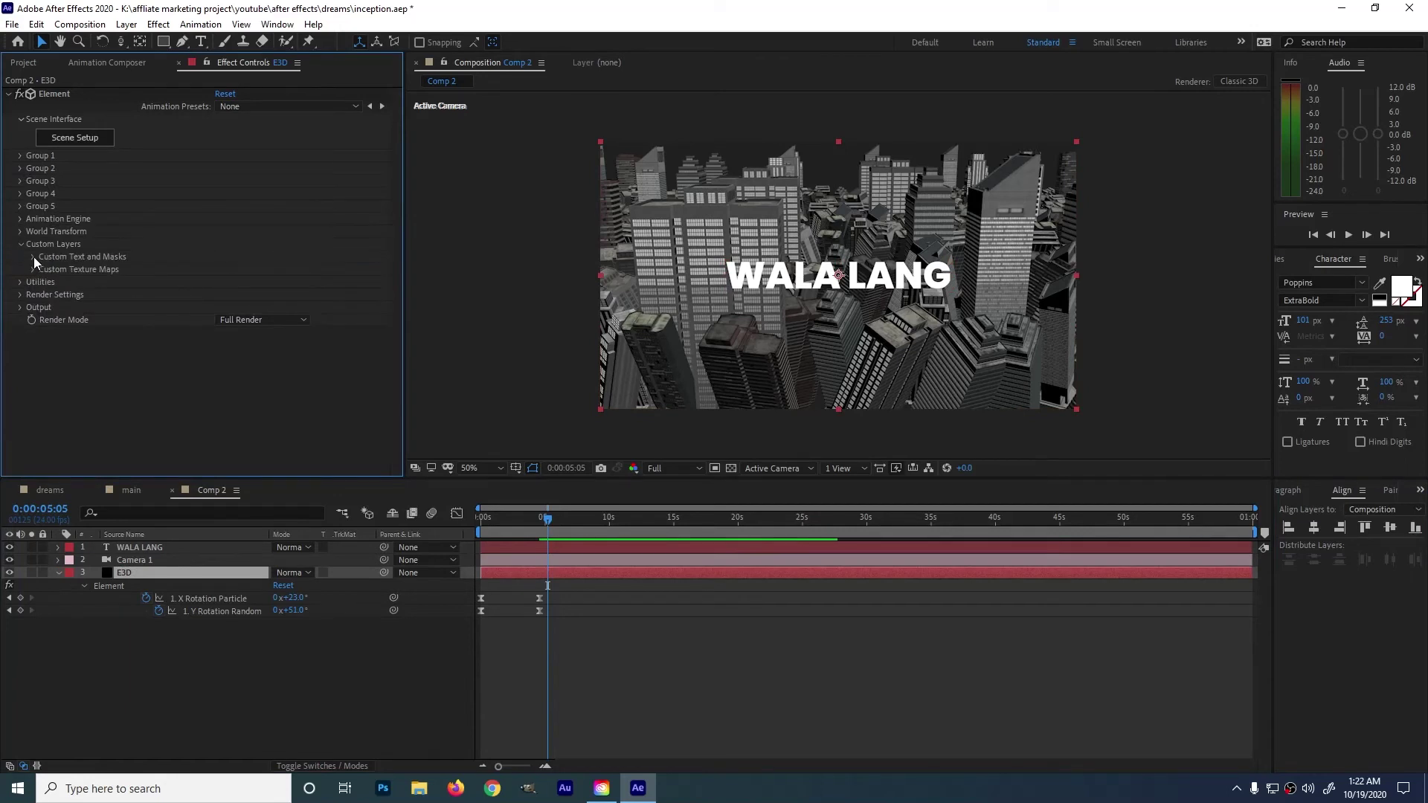
left_click(33, 257)
left_click(225, 269)
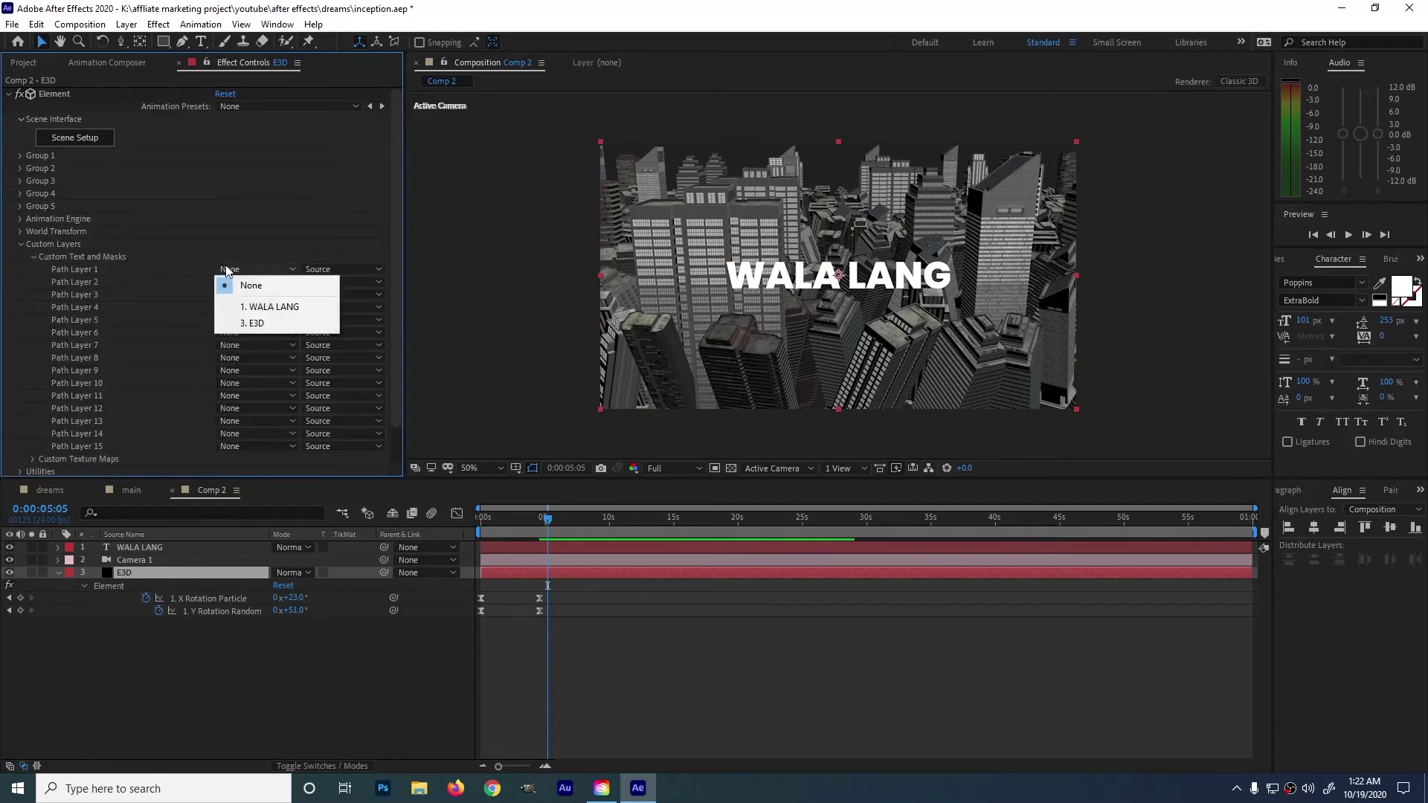
left_click(278, 306)
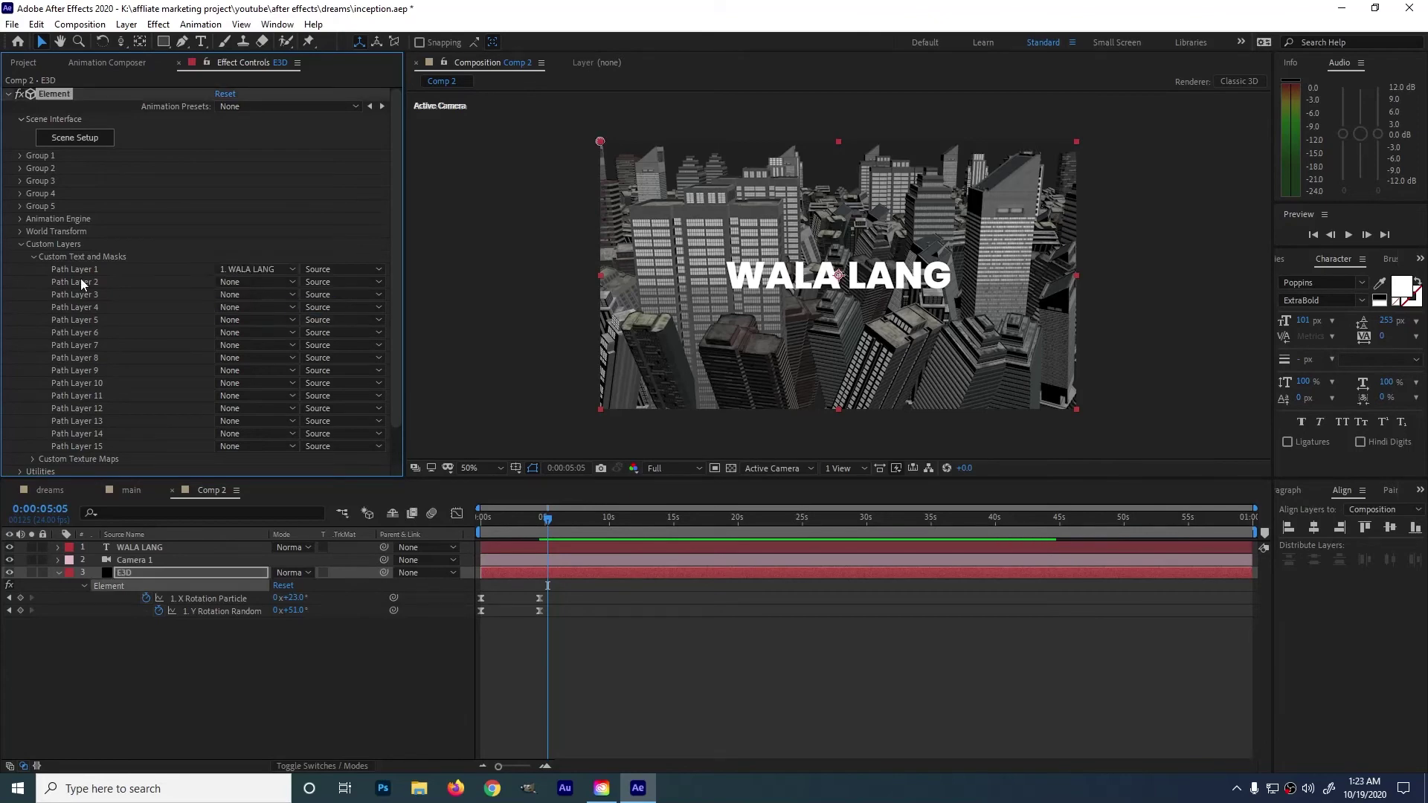
left_click(107, 139)
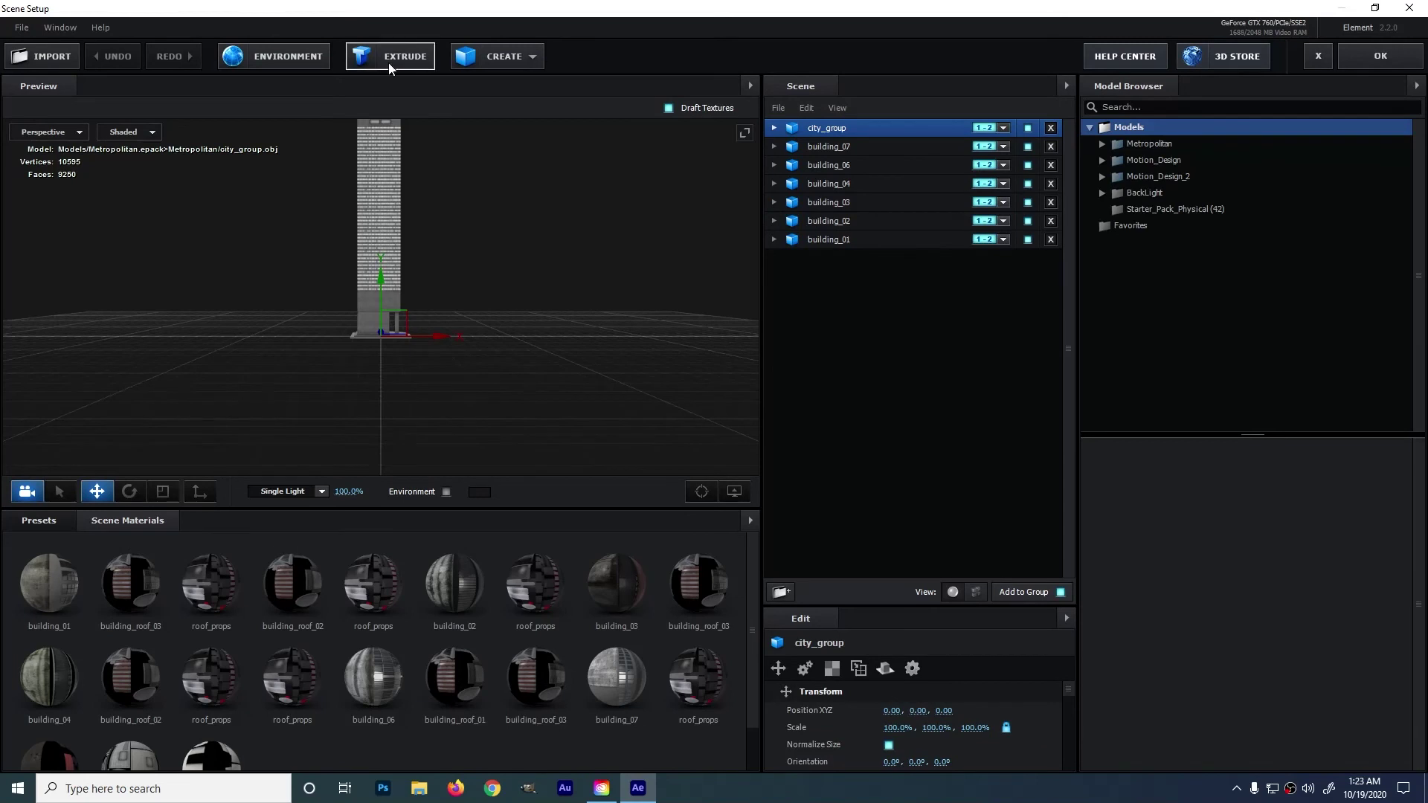
Step: Extrude WALA LANG into group 3 with a Physical bevel preset and apply the scene
left_click(389, 63)
left_click(1004, 128)
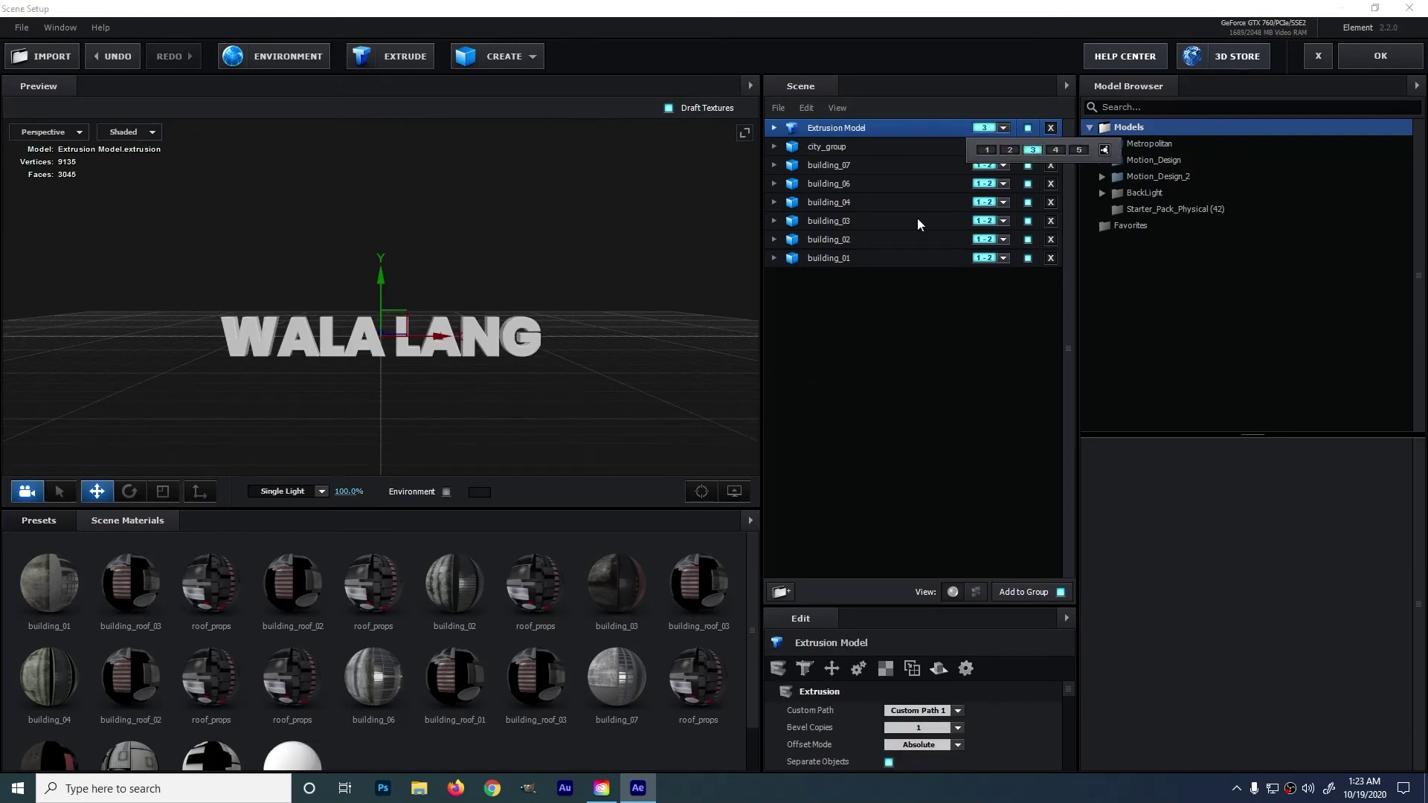
left_click(49, 522)
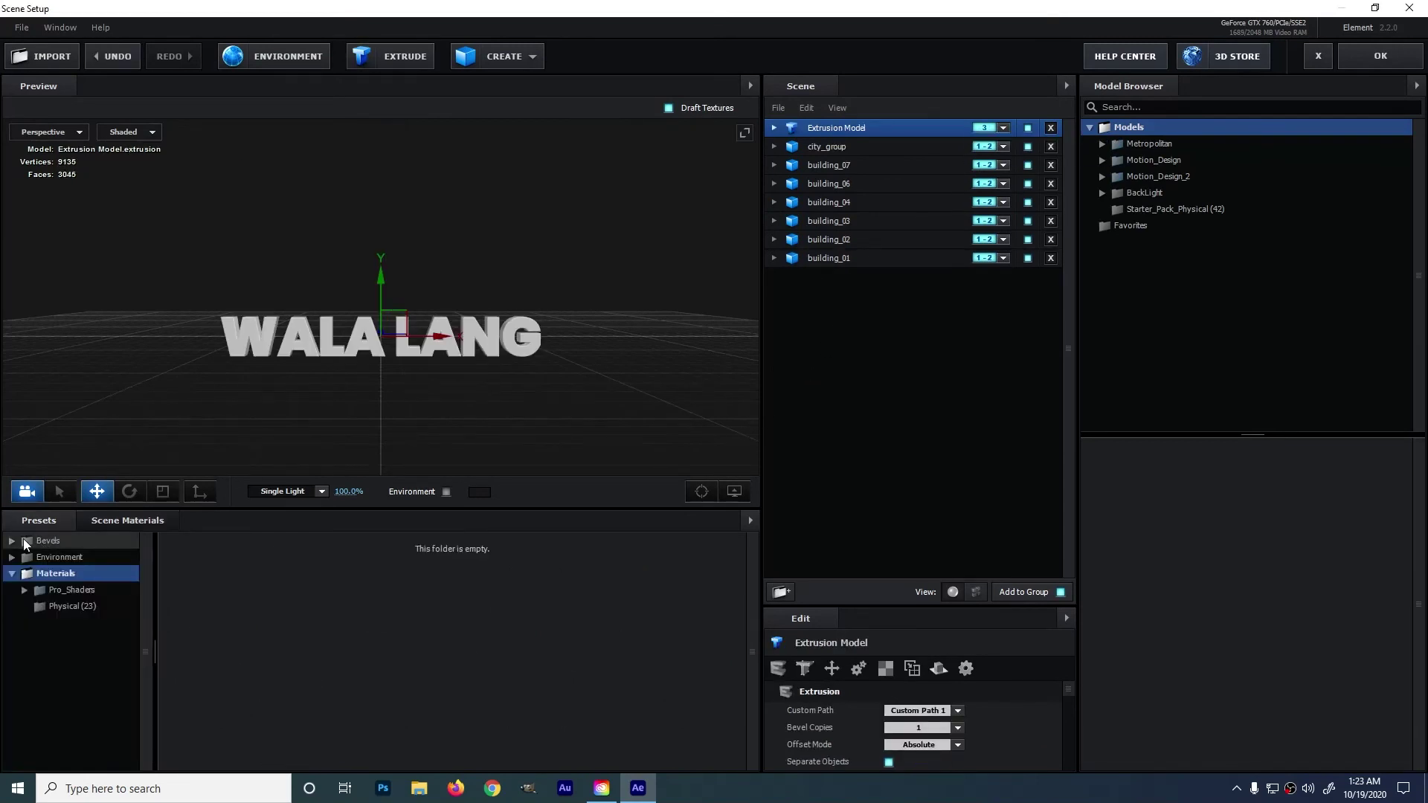
left_click(15, 538)
left_click(30, 556)
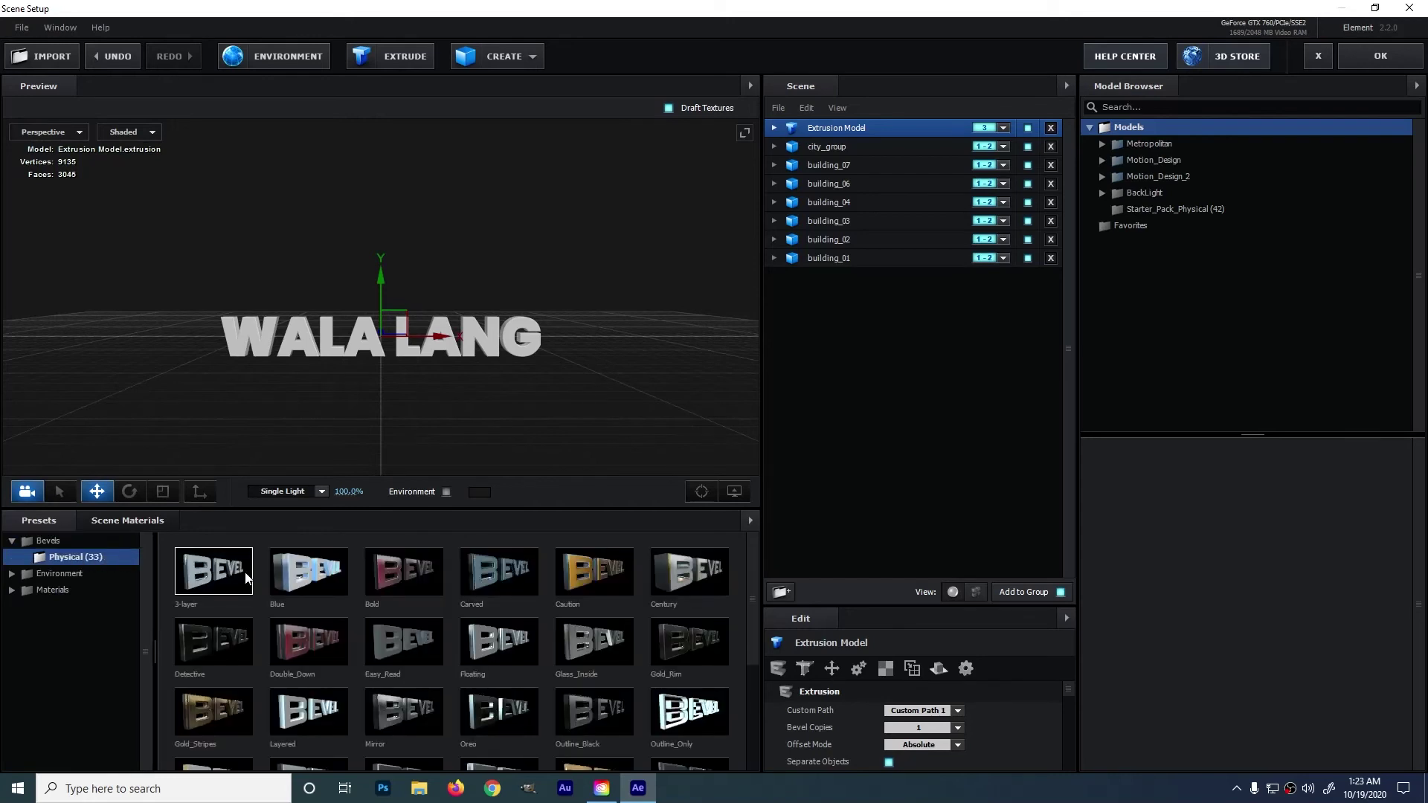
scroll(491, 745, "down", 1)
left_click(493, 743)
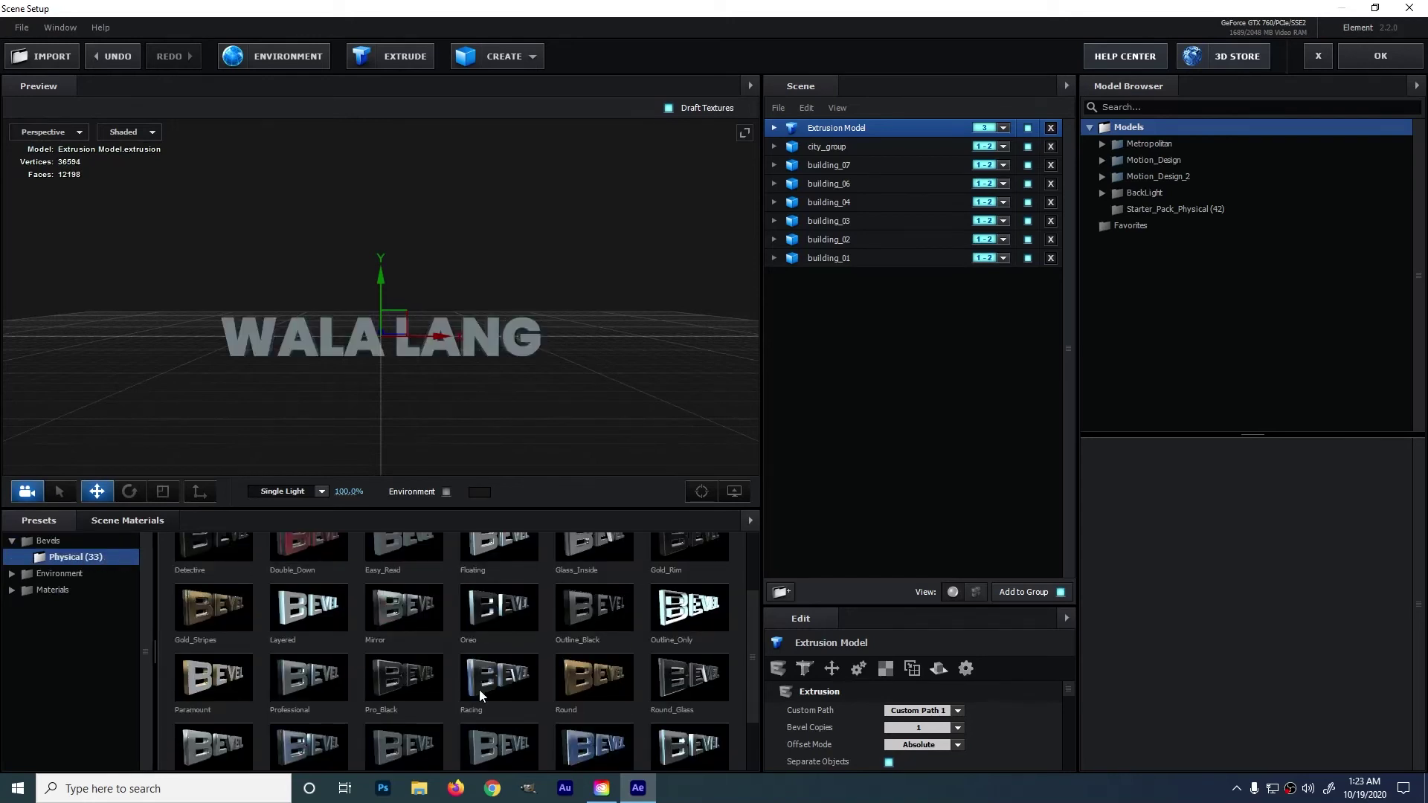
mouse_move(344, 412)
left_mouse_down()
mouse_move(461, 406)
mouse_move(394, 446)
mouse_move(333, 406)
left_mouse_up()
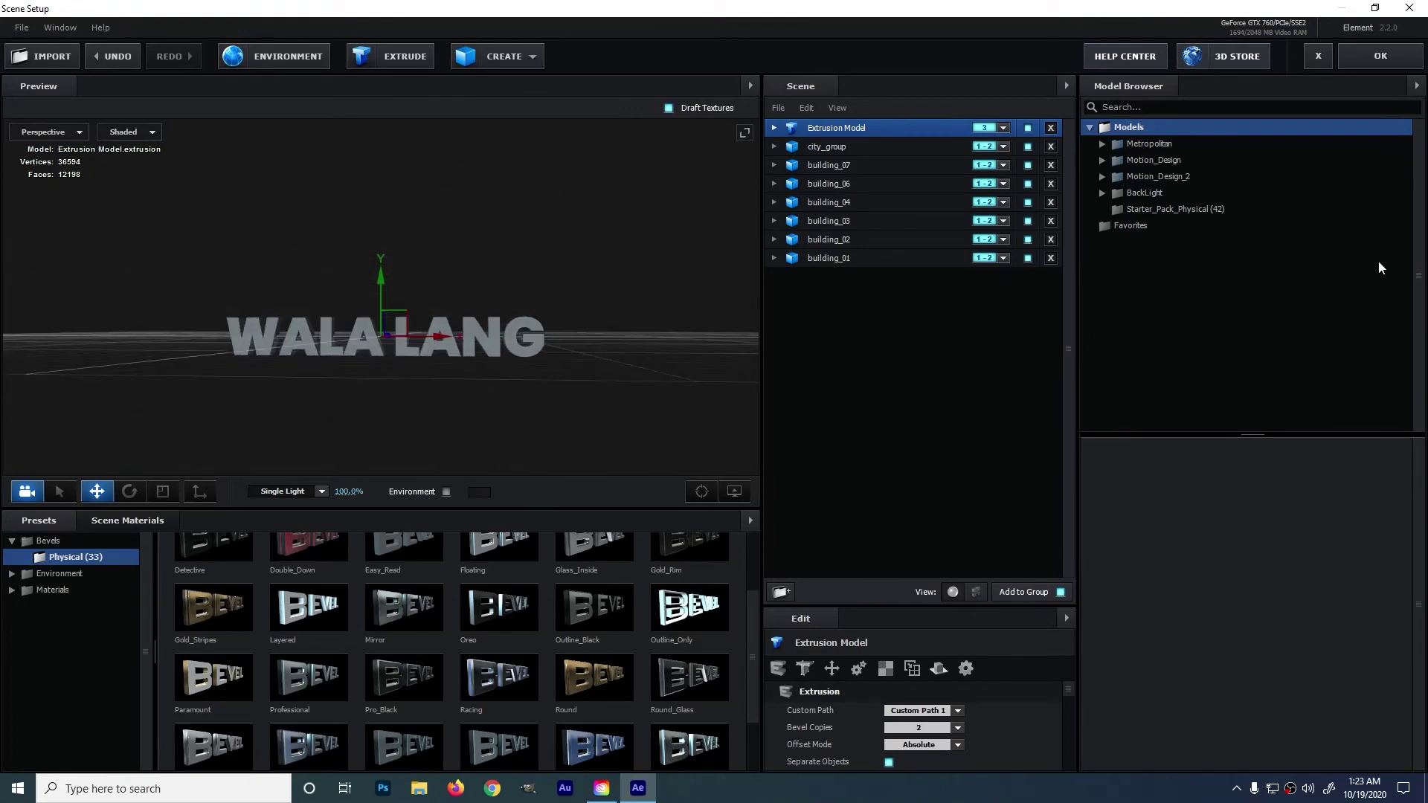
left_click(1398, 58)
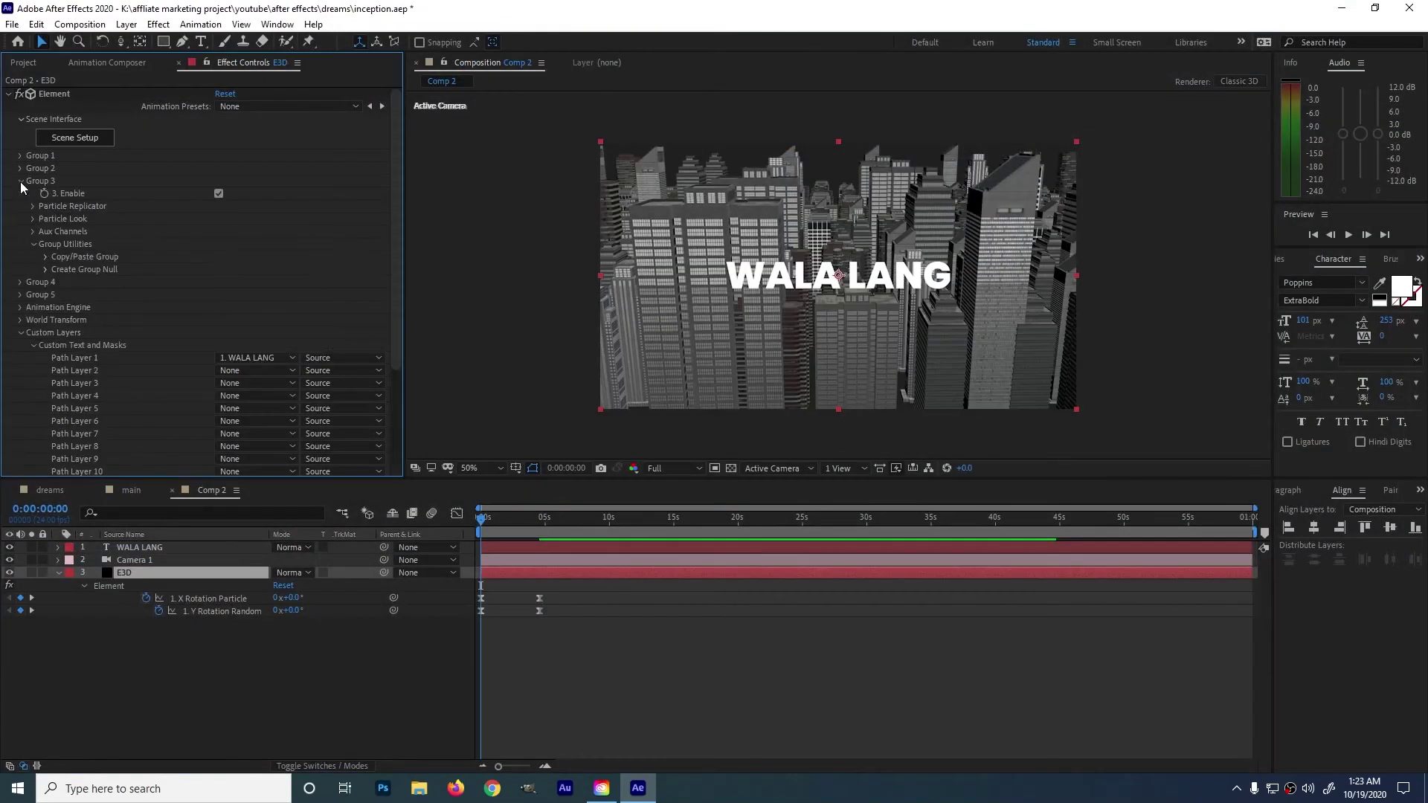
Step: Keyframe Group 3 Position XY from 640,360 to 640,-288 at 4:14 and raise Particle Size to 31.40
left_click(33, 206)
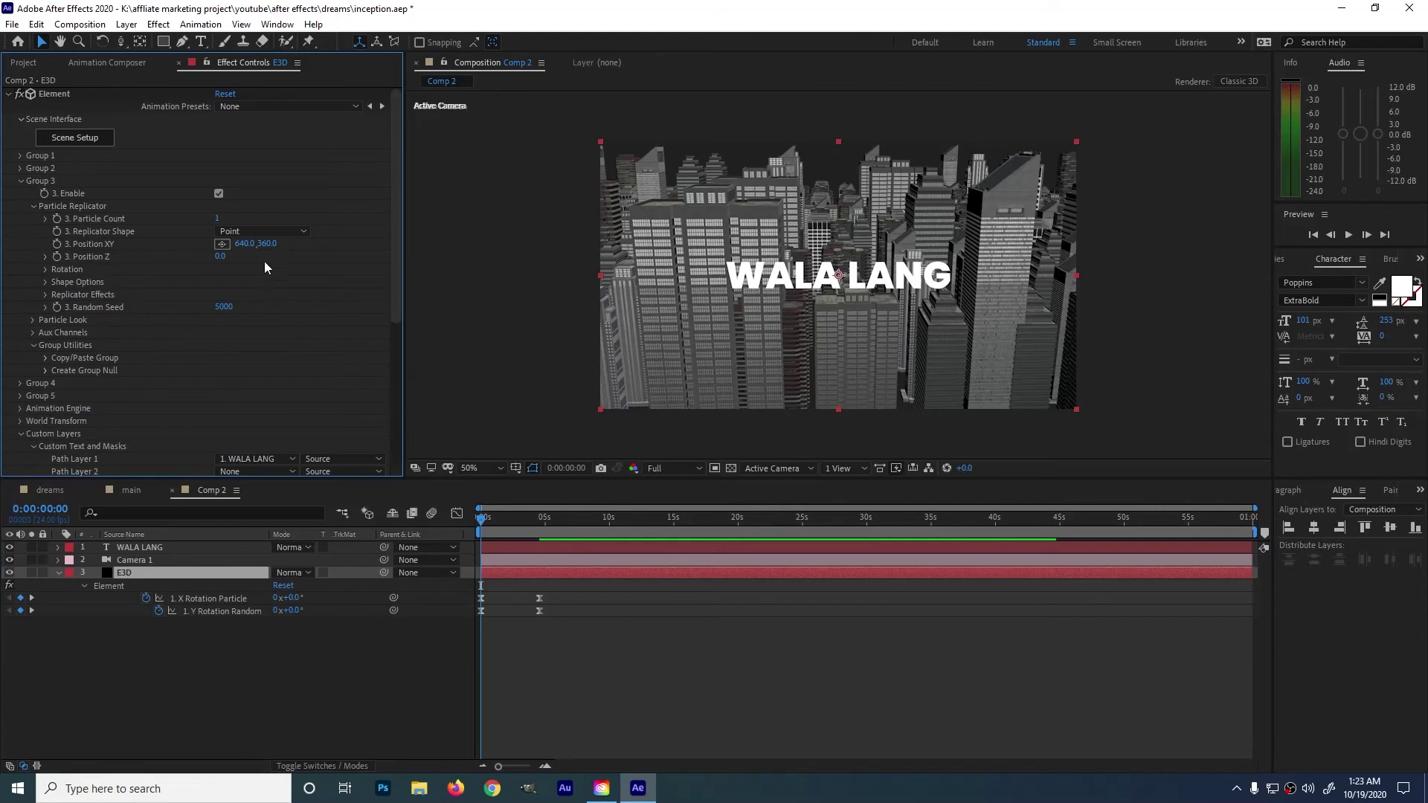
left_click(58, 243)
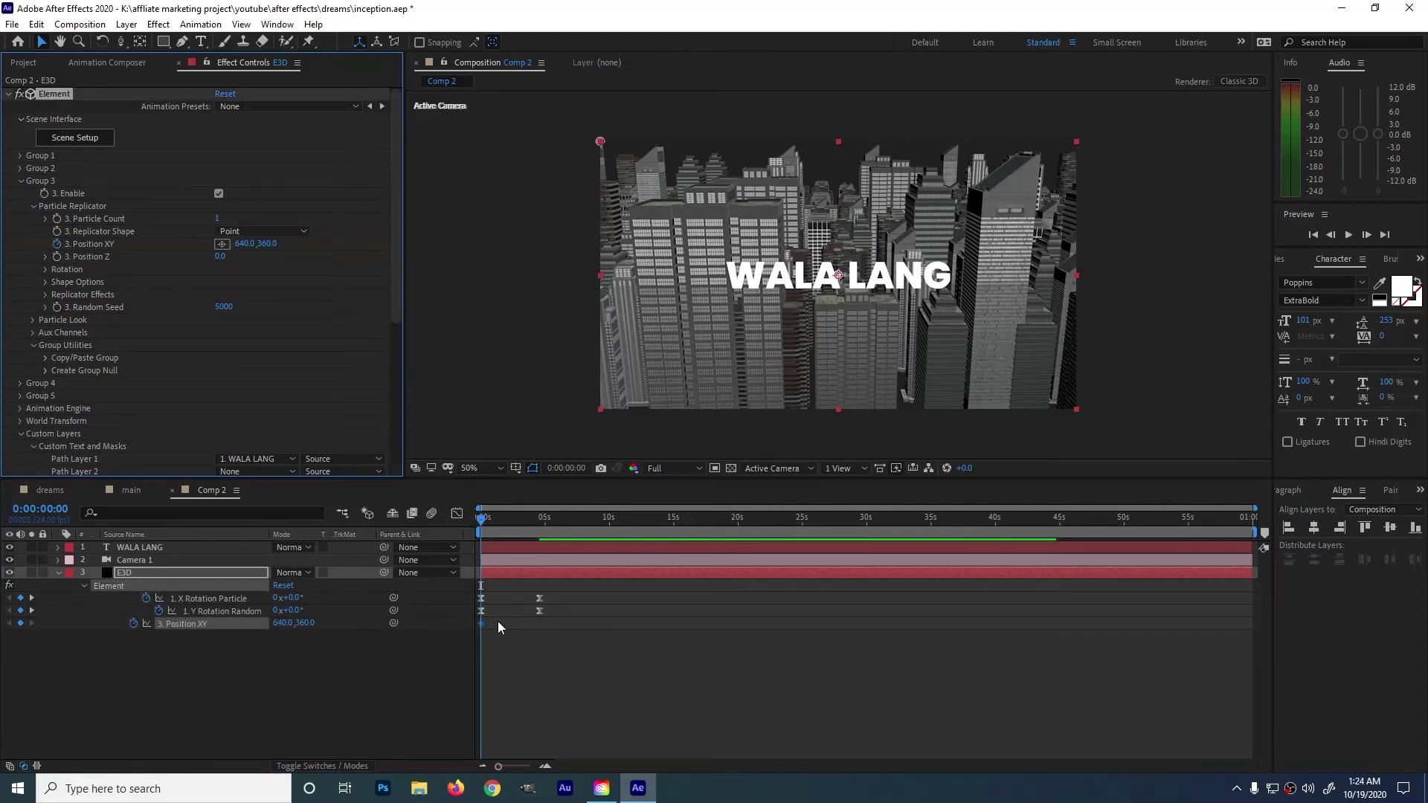
left_click(31, 611)
left_click(20, 622)
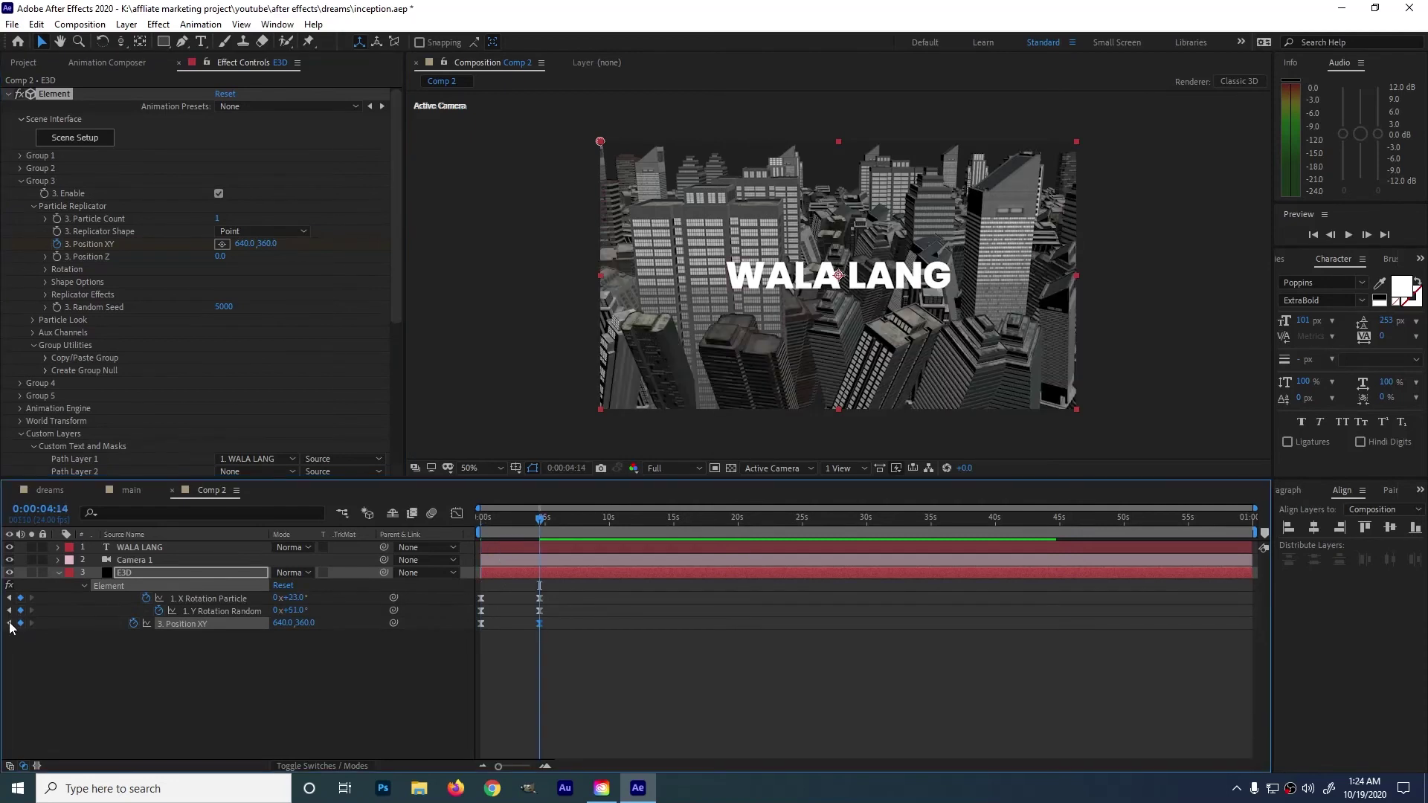
left_click(32, 320)
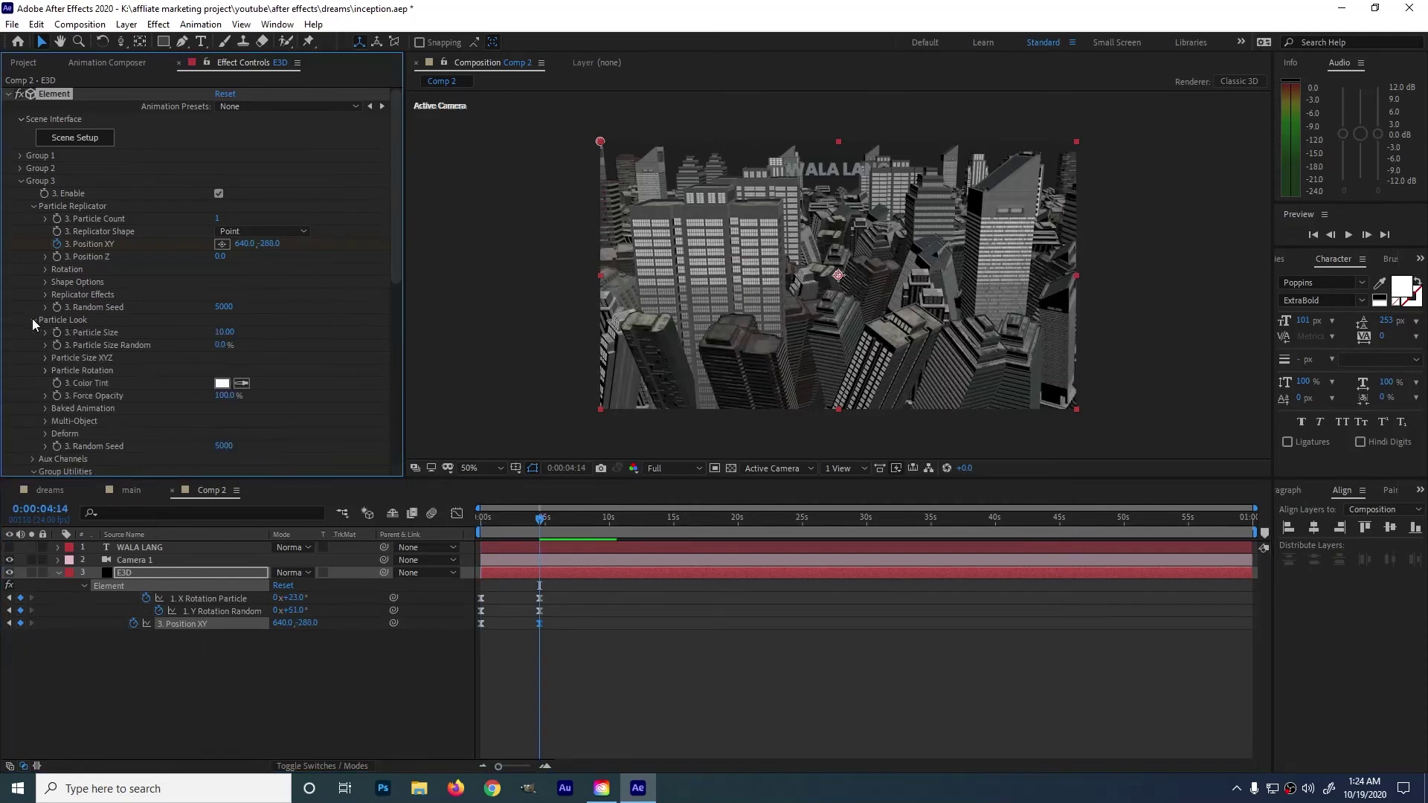
left_click_drag(230, 334, 363, 309)
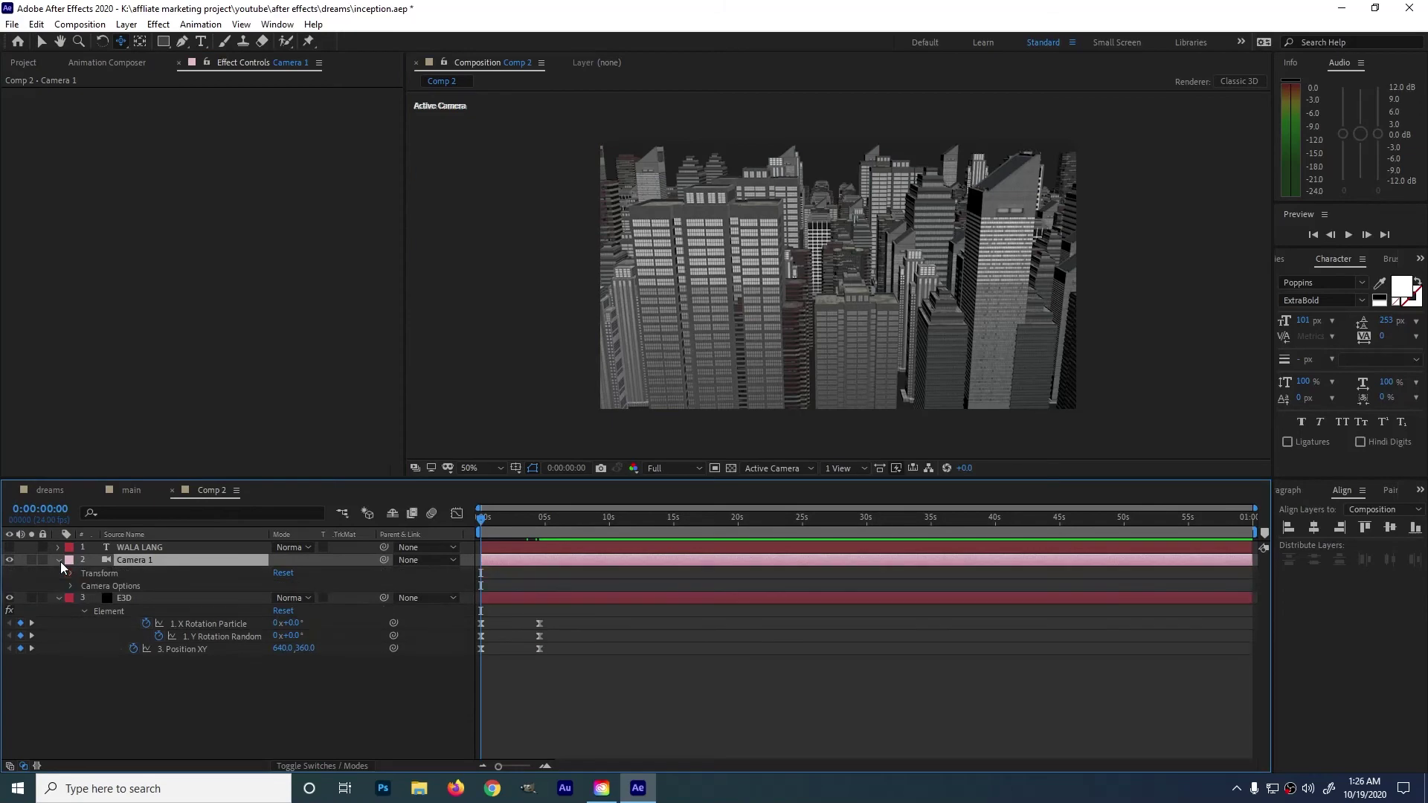
Step: Keyframe a Camera 1 move toward the title, raise the WALA LANG text, and save inception.aep
left_click(58, 560)
left_click_drag(530, 520, 560, 520)
left_click_drag(840, 298, 840, 252)
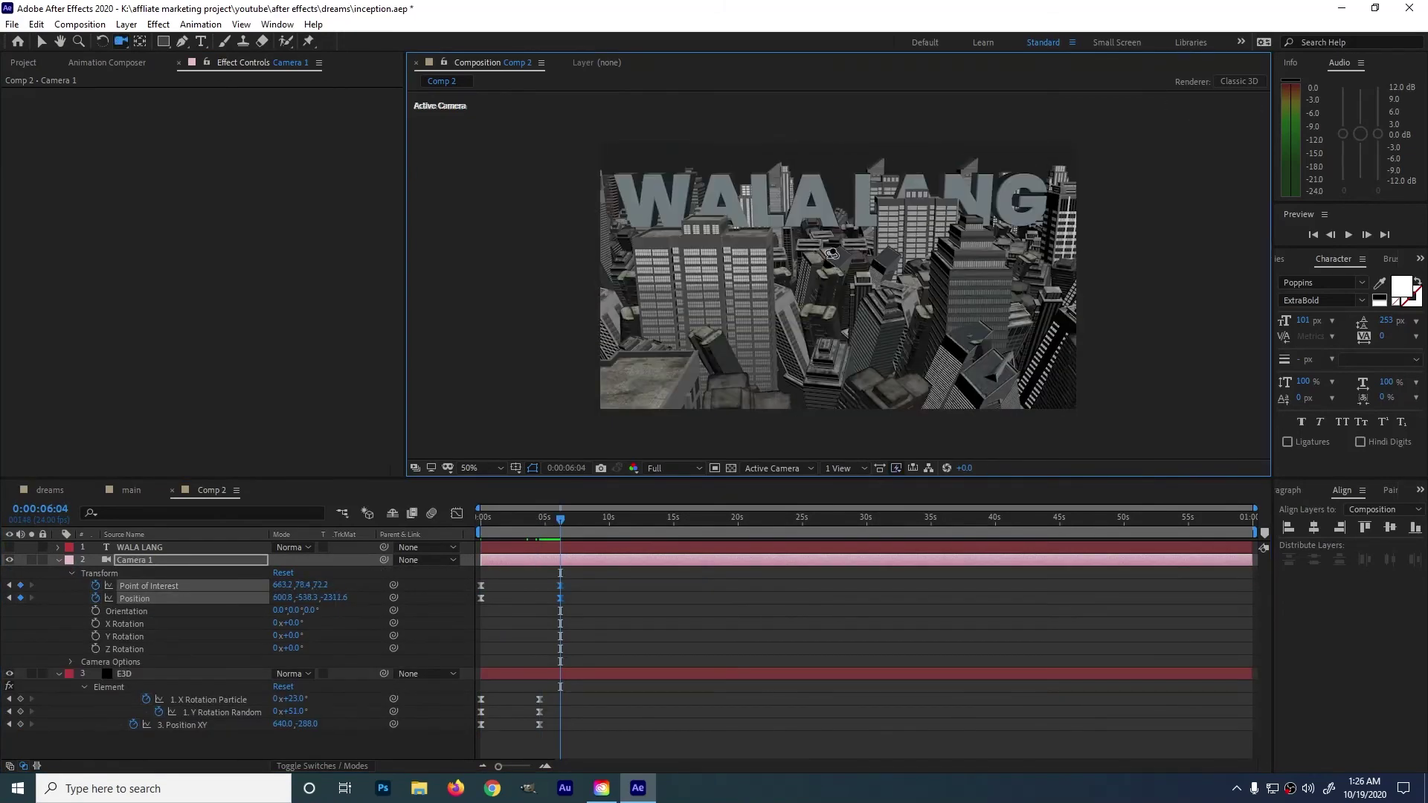
key("j")
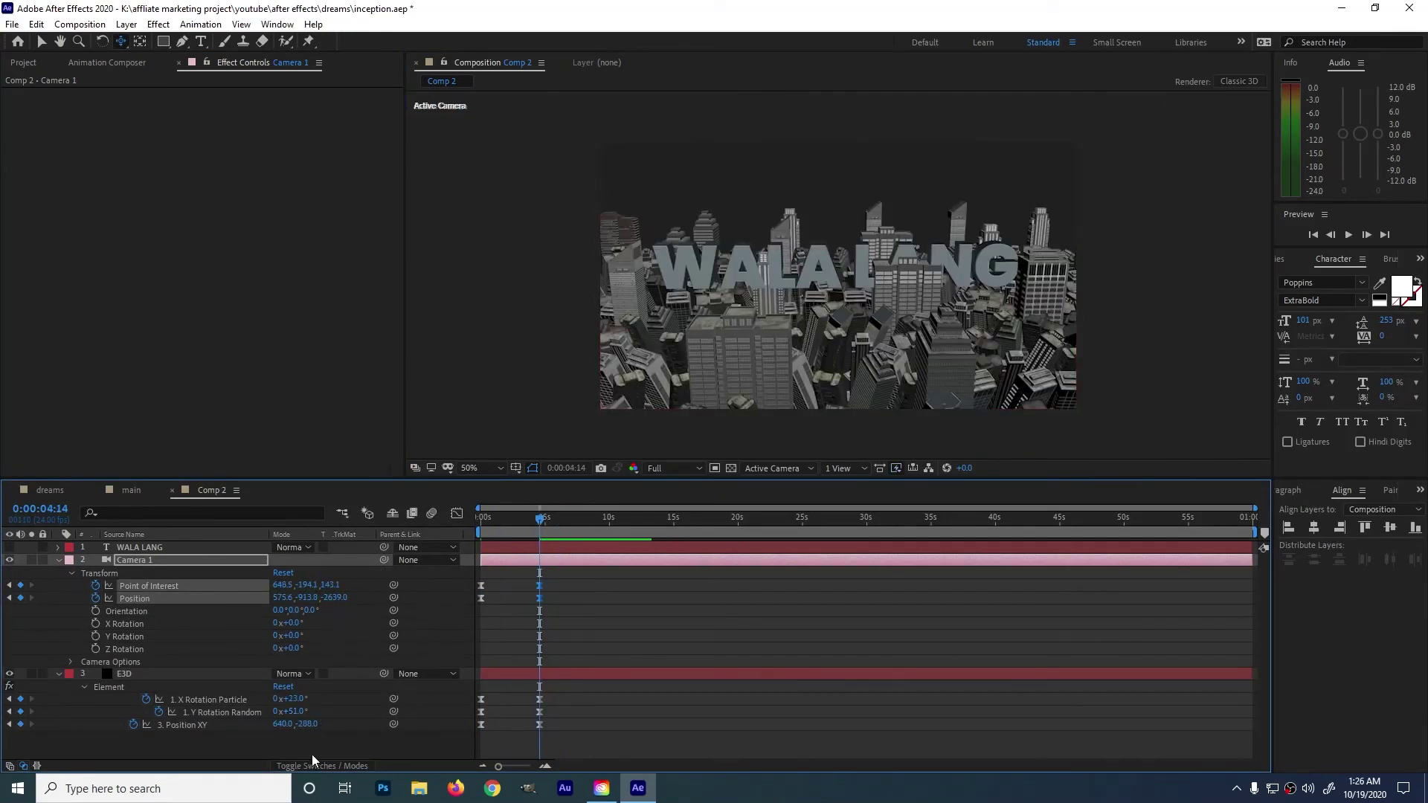
left_click(835, 335)
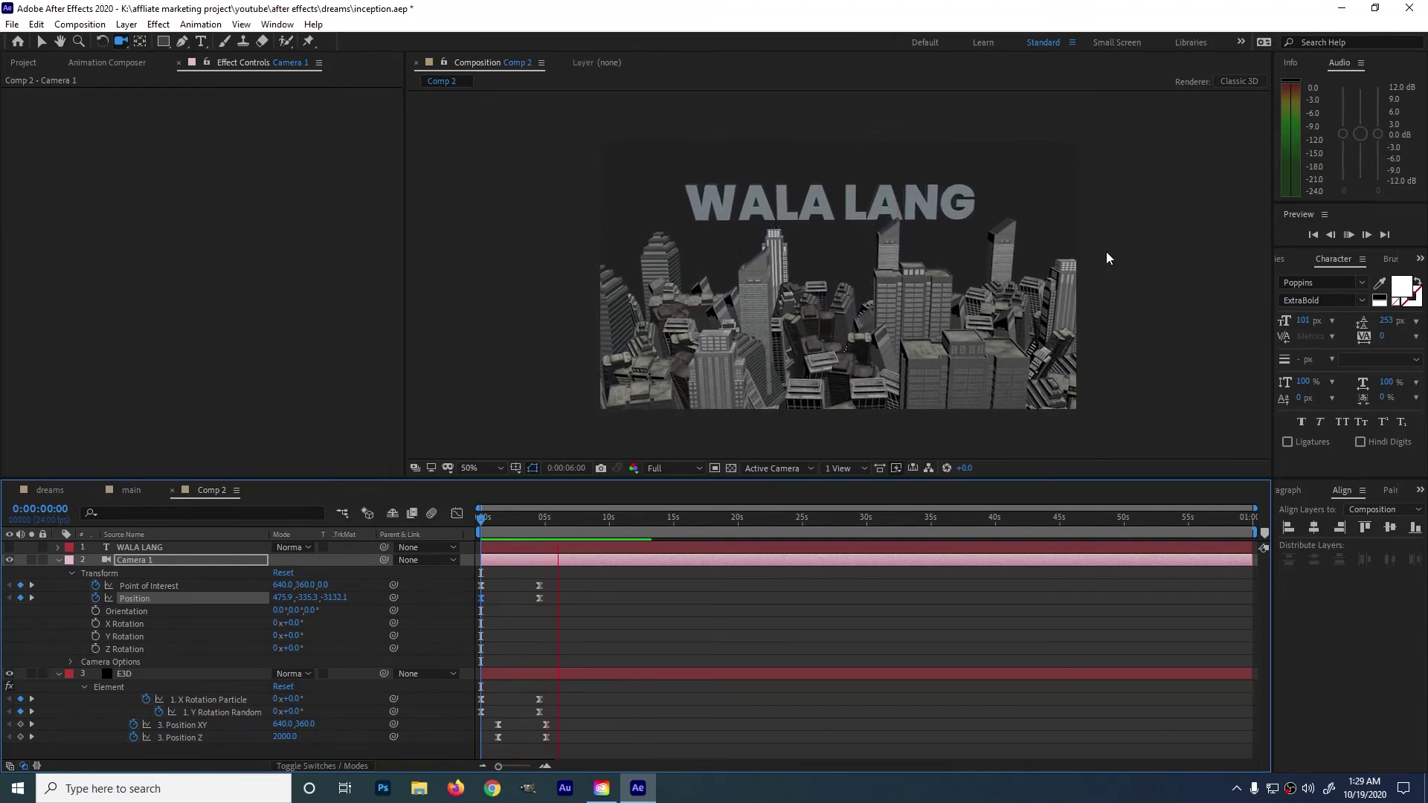
key("ctrl+s")
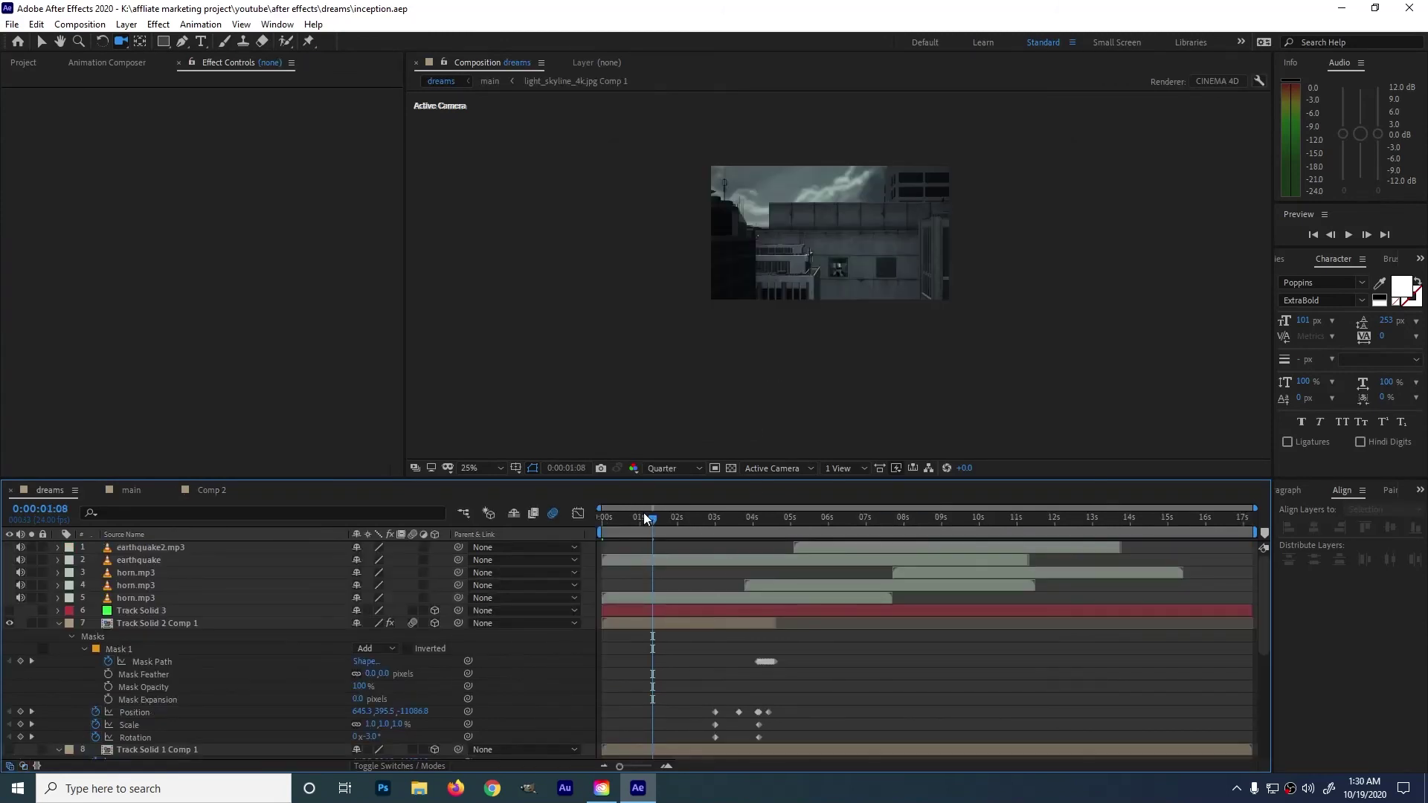
left_click_drag(644, 519, 602, 519)
Step: Select the Track Solid 3 layer and switch to the main composition with the camera tool active
key("v")
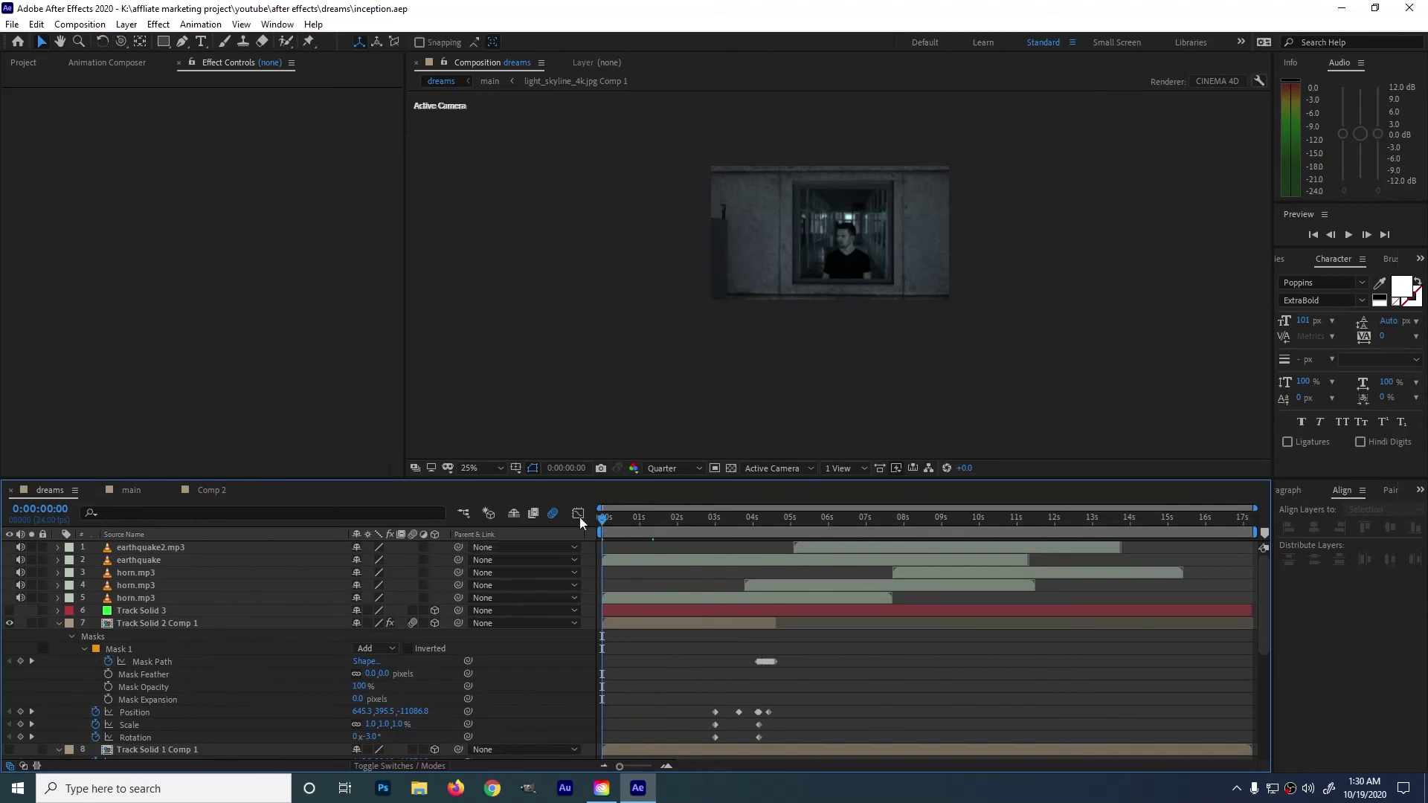
left_click(162, 610)
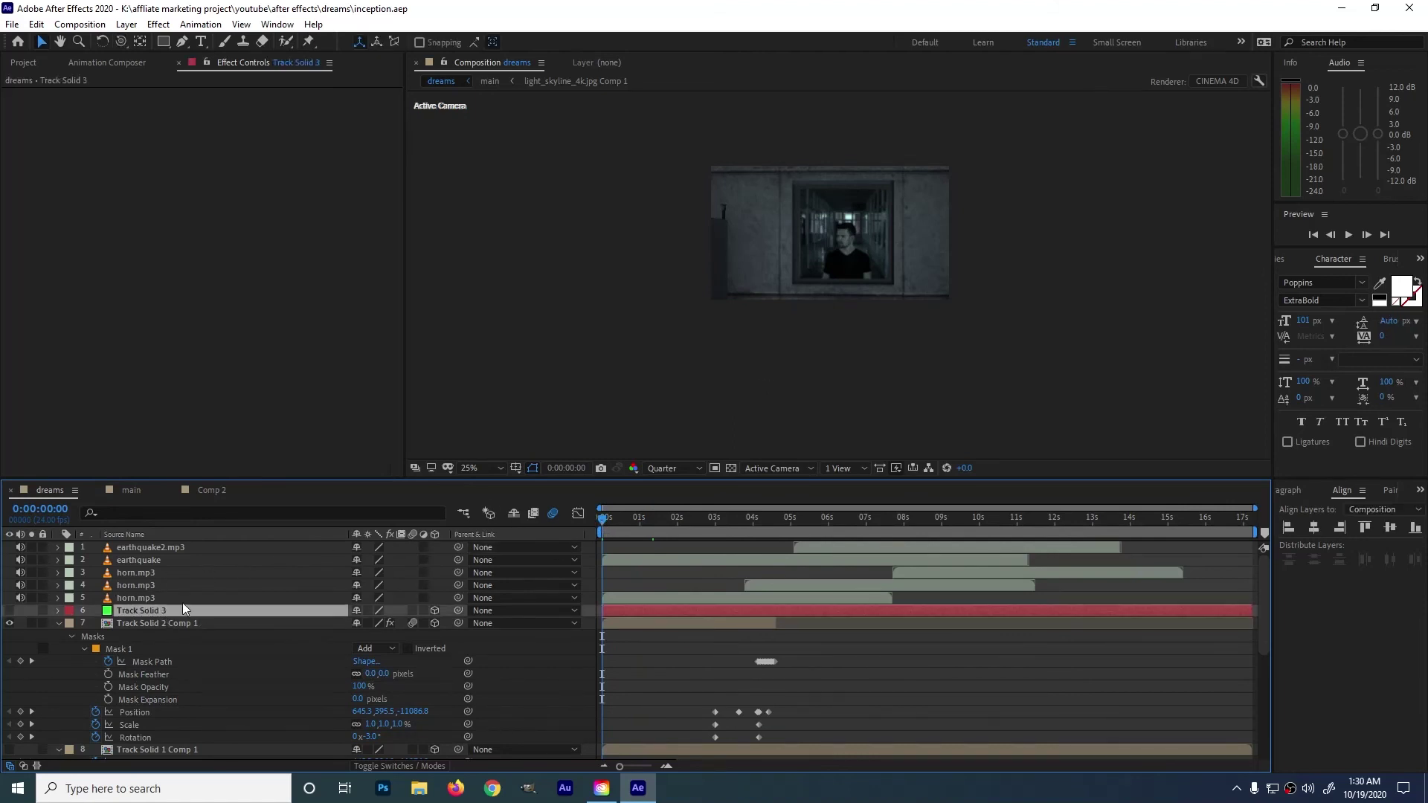
left_click(131, 490)
key("c")
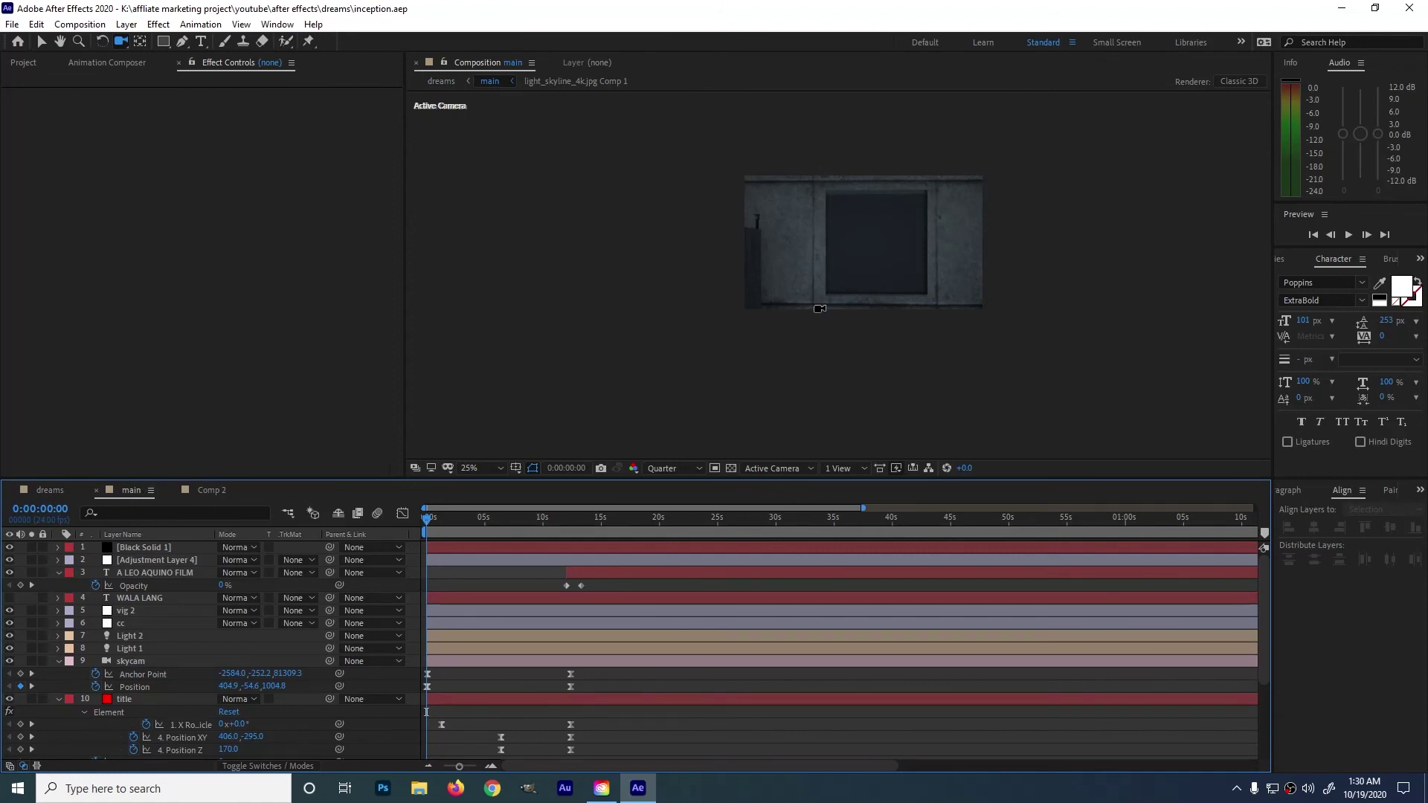
key("c")
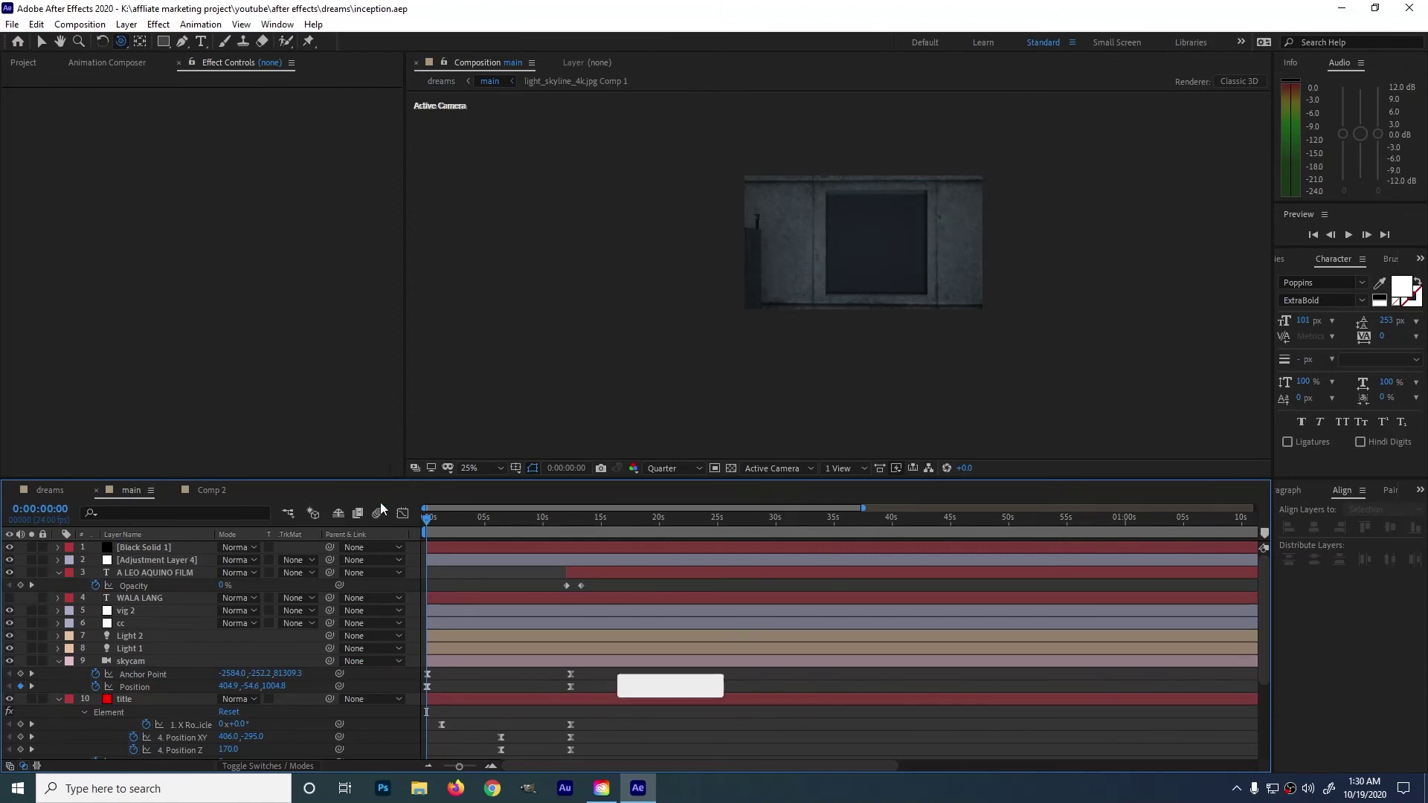
left_click(41, 41)
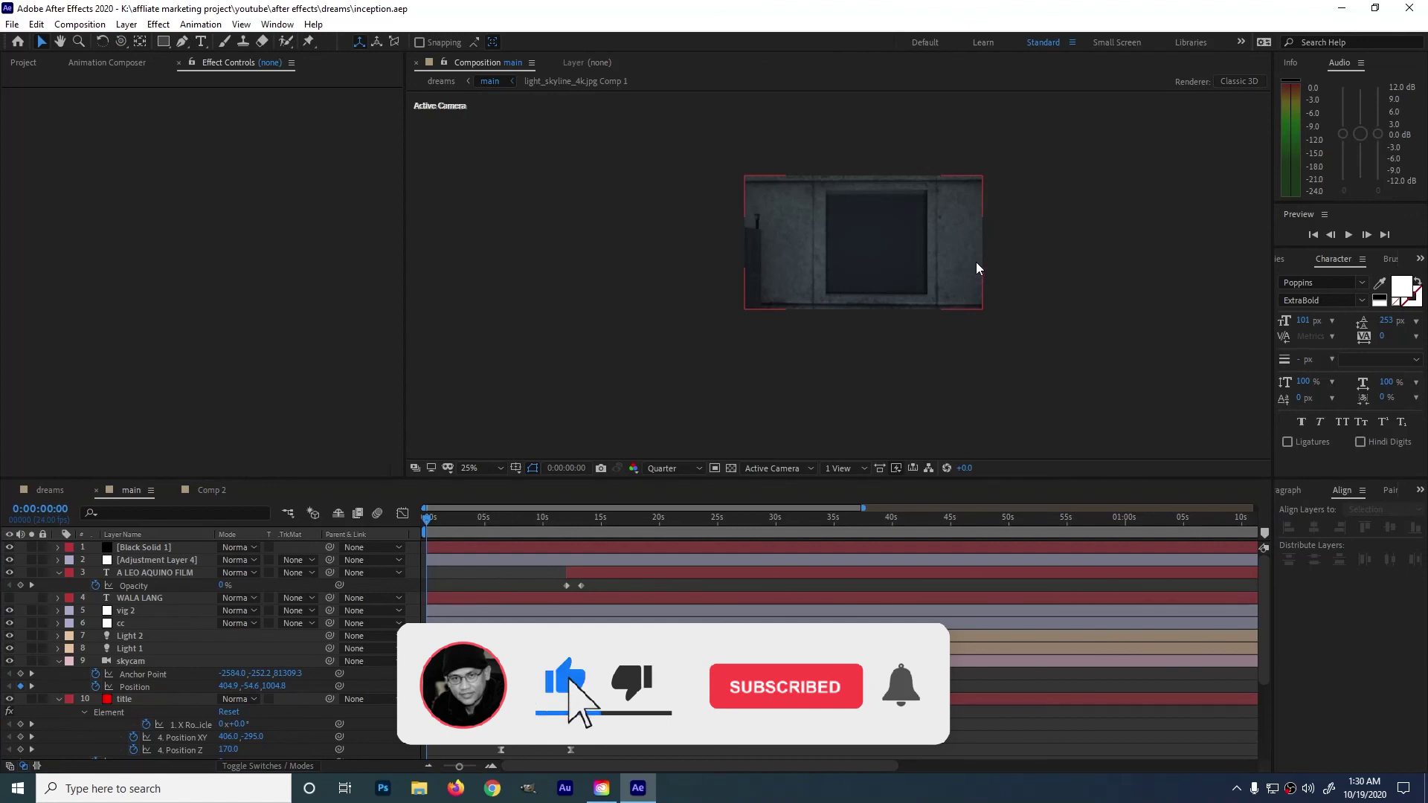